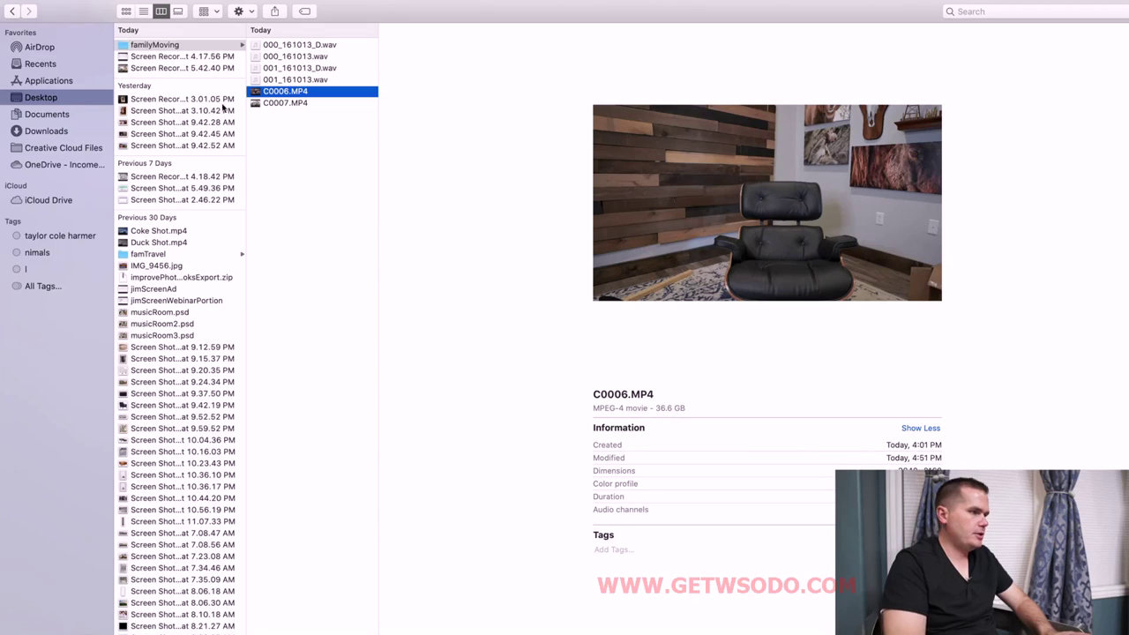
- Import all four WAV recordings and both MP4 clips from the familyMoving folder into the moving event in Final Cut Pro
drag(266, 120, 264, 46)
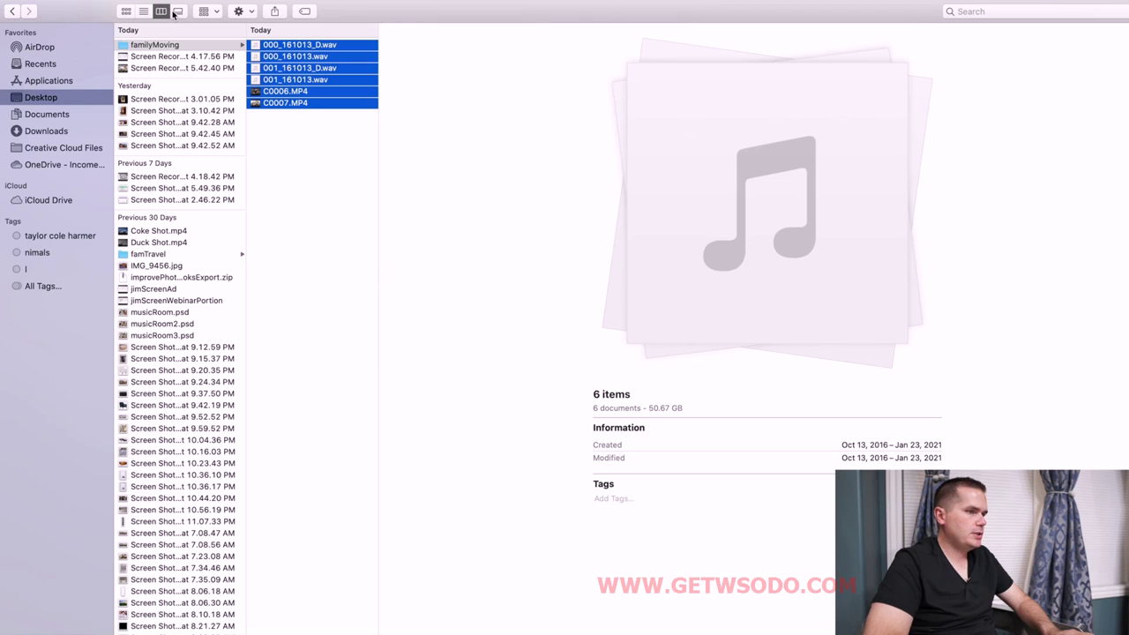
mouse_move(31, 1)
click(33, 19)
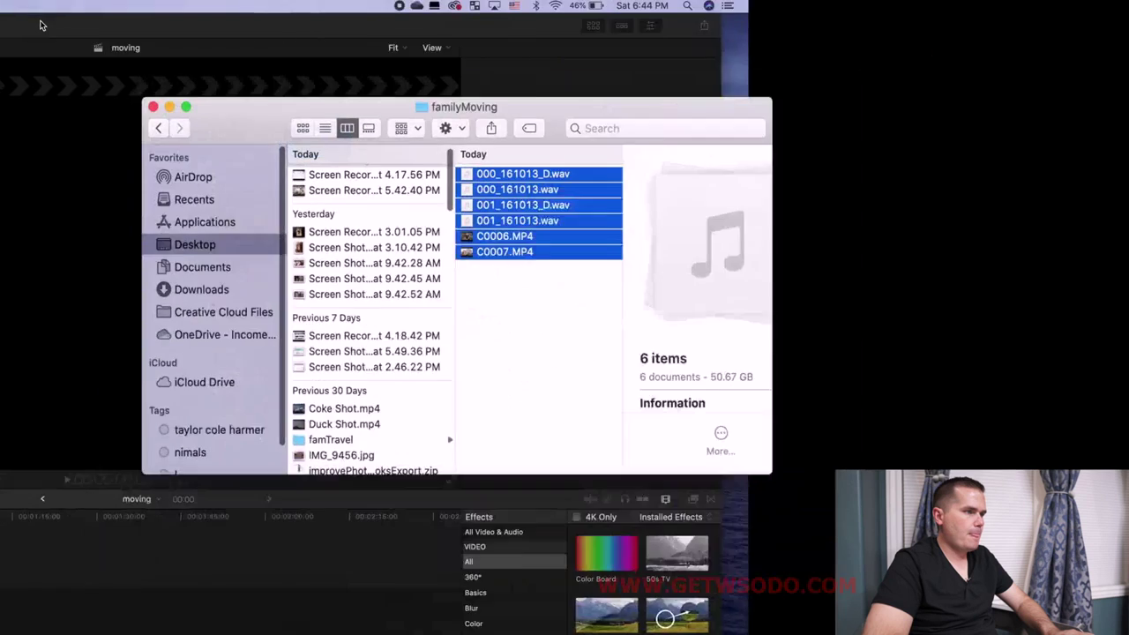
drag(438, 245, 117, 194)
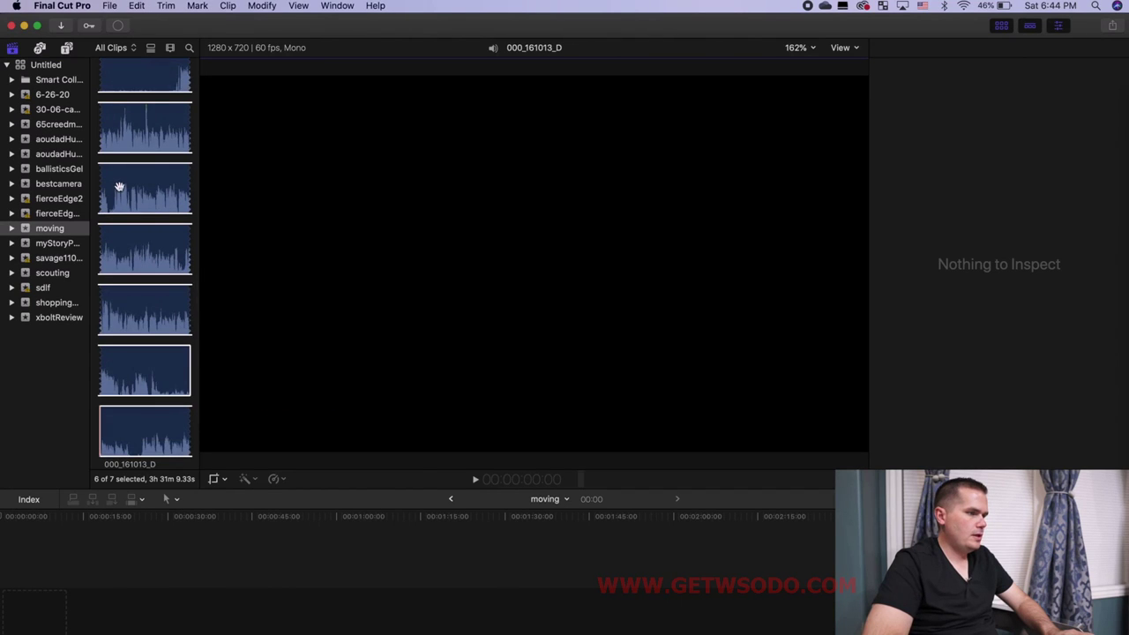
- Inspect the 000_161013 audio recording and skim through clip C0006, marking a range in its last part
click(144, 130)
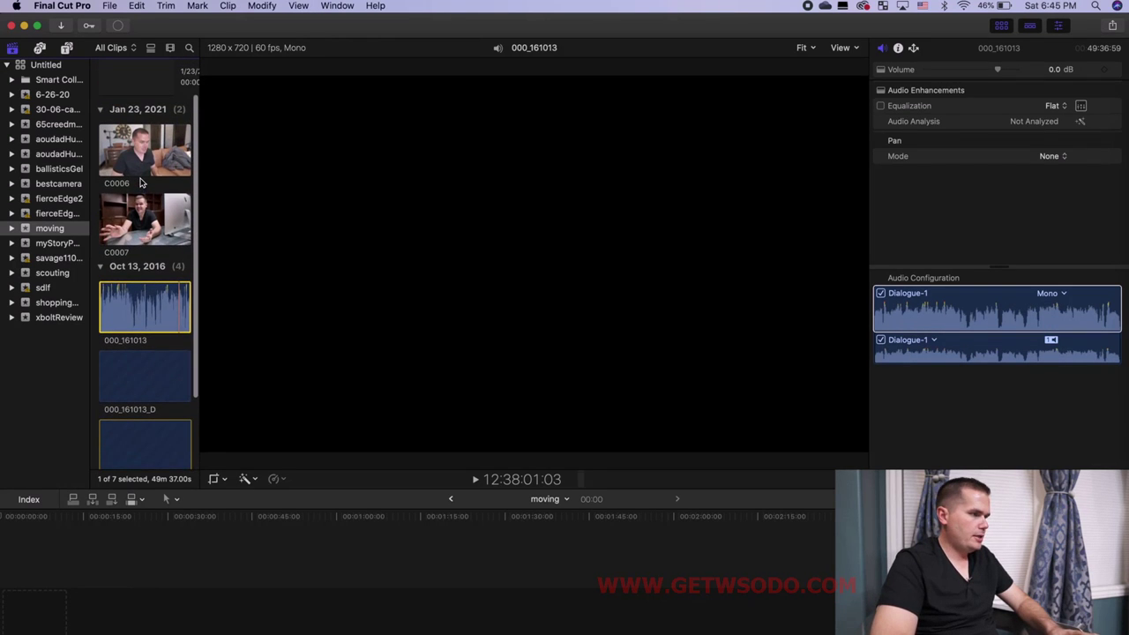
click(138, 166)
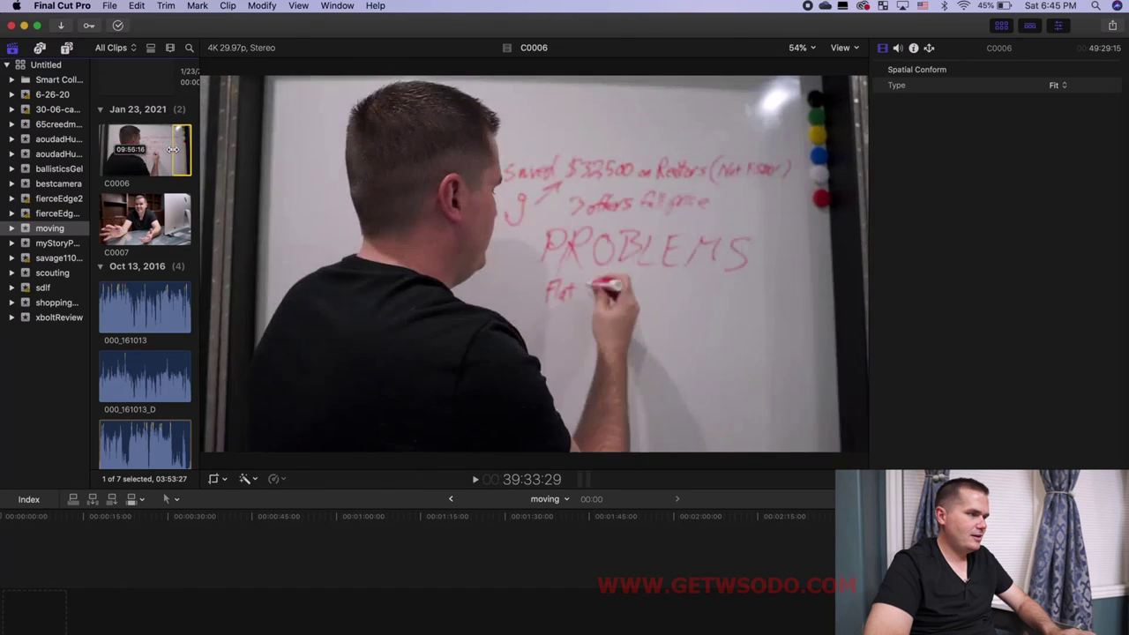
key(o)
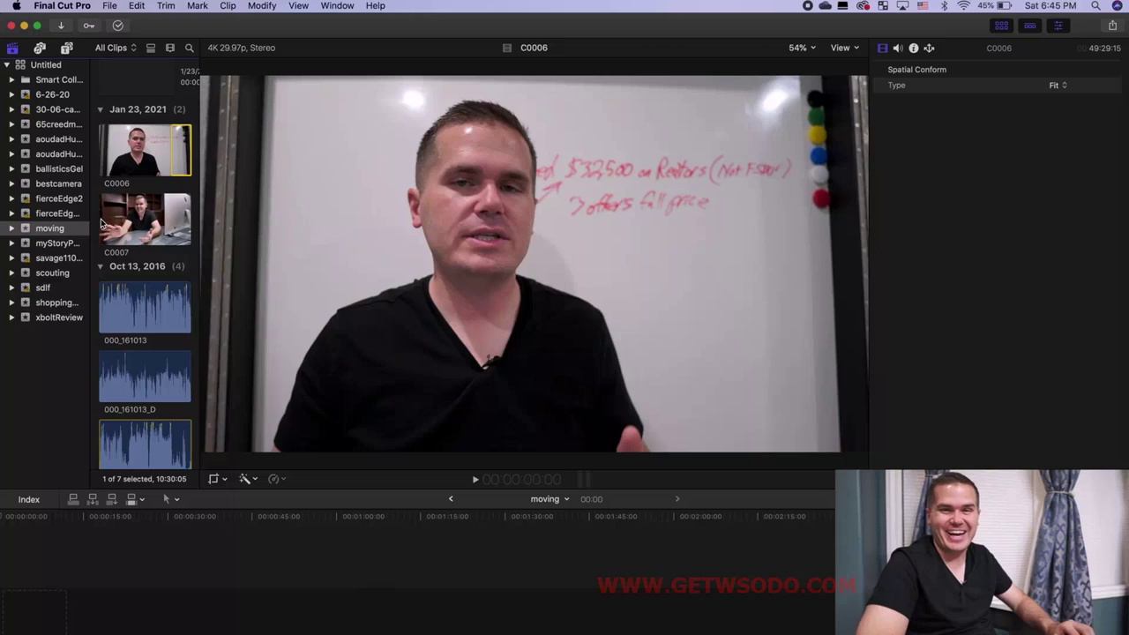
- Append clip C0007 to the moving timeline and play its opening to check the camera audio
click(103, 222)
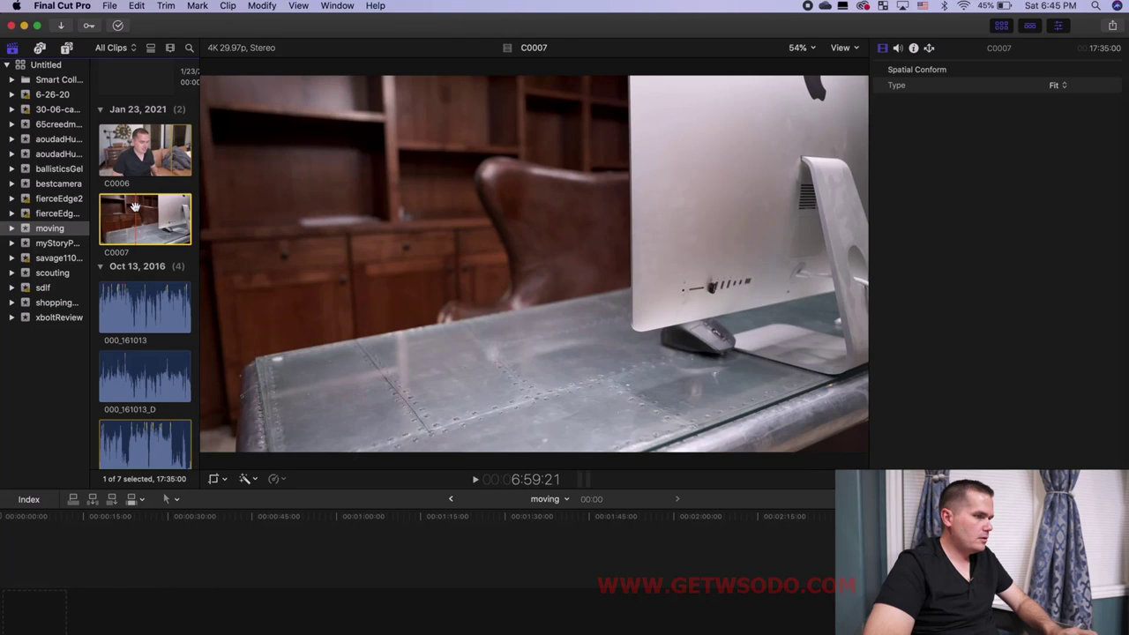
key(e)
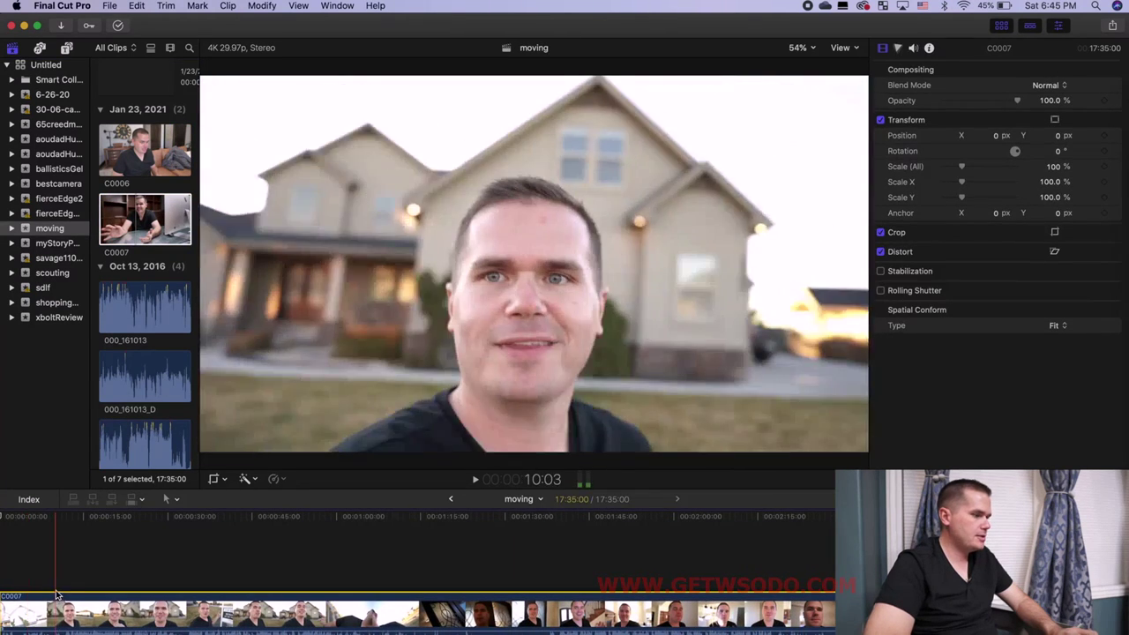
key(space)
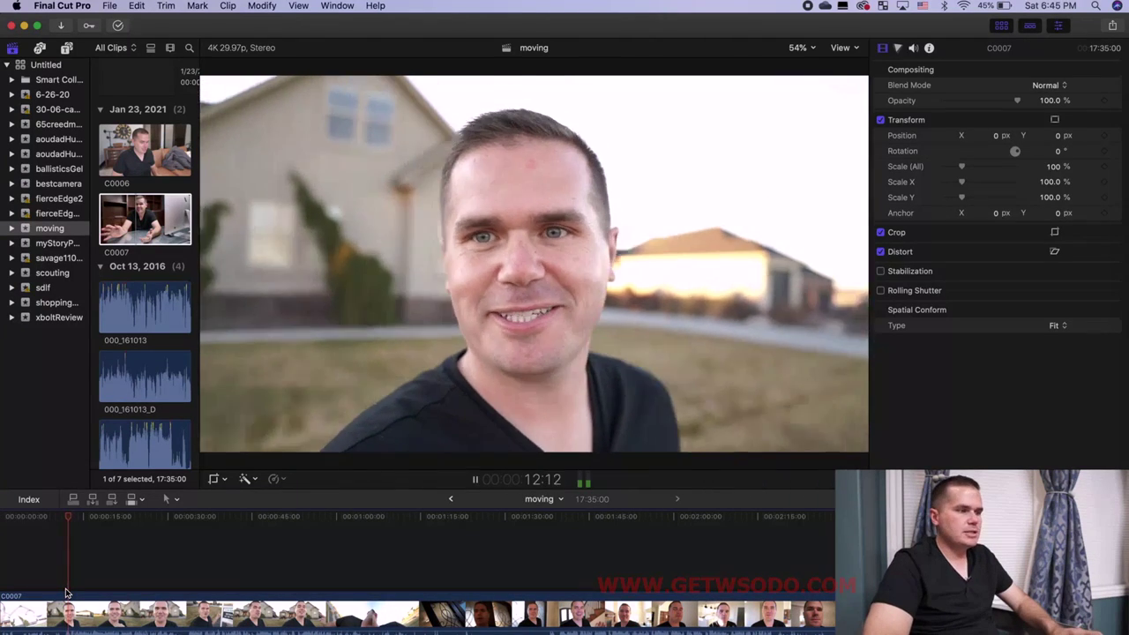
key(XF86AudioRaiseVolume)
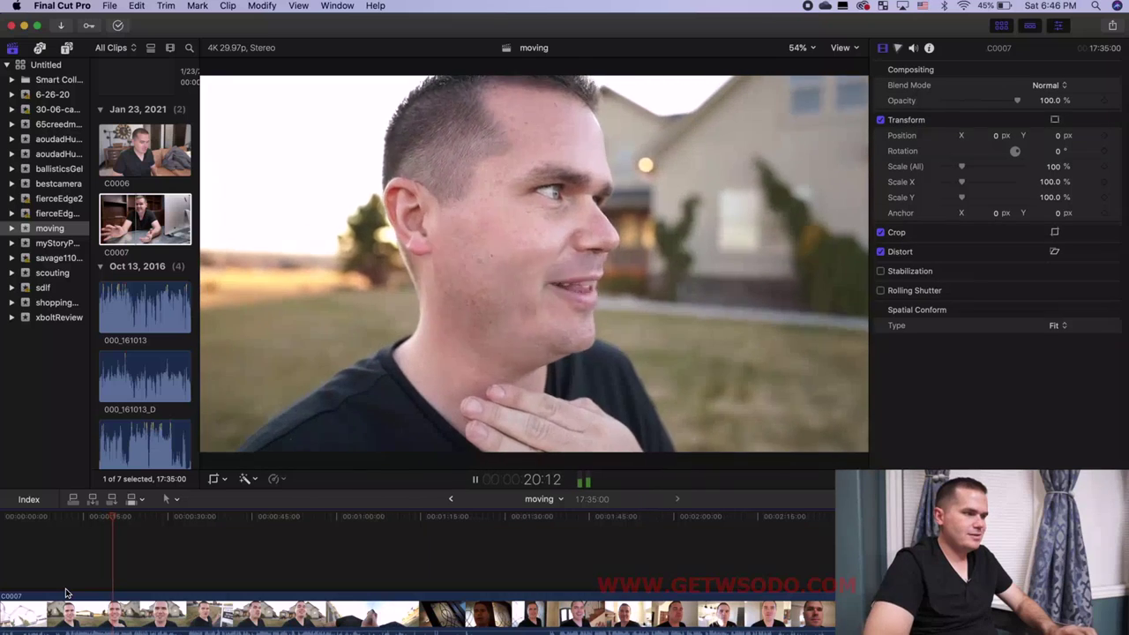
key(space)
- Play the timeline clip from around the two-minute mark and again near 2:24 to check its sound
click(134, 205)
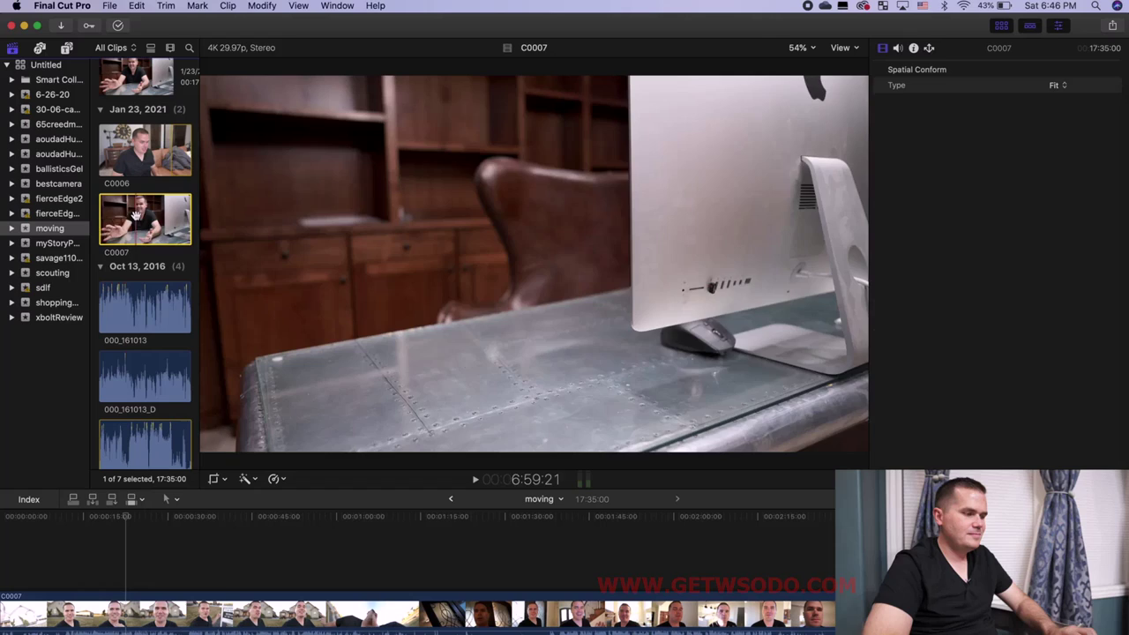
click(675, 542)
key(space)
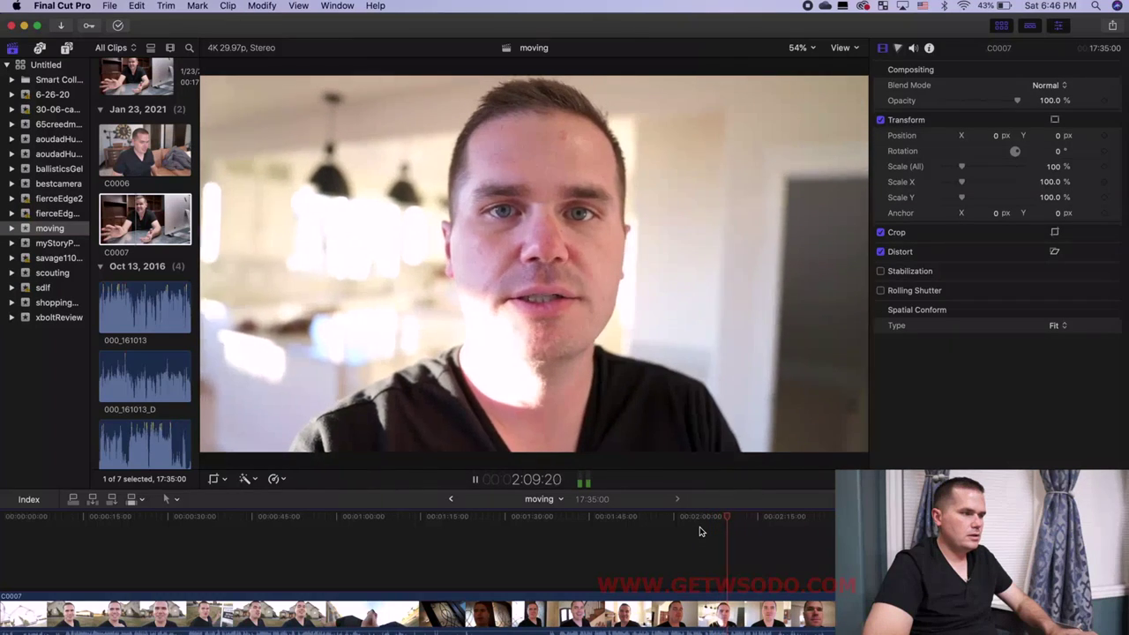
key(space)
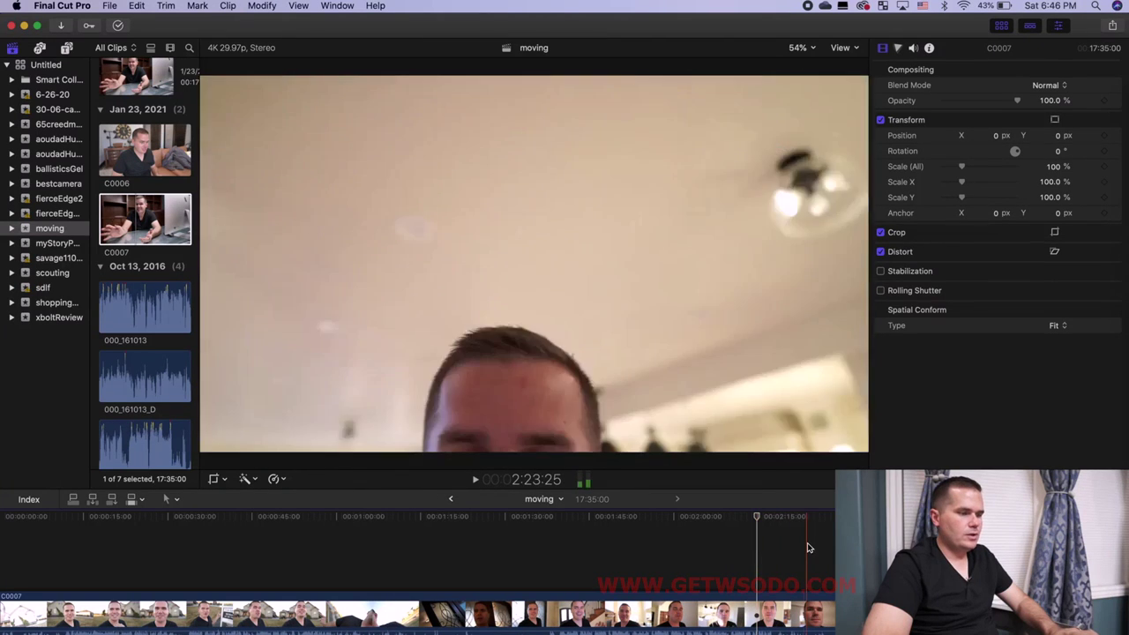
key(space)
key(space)
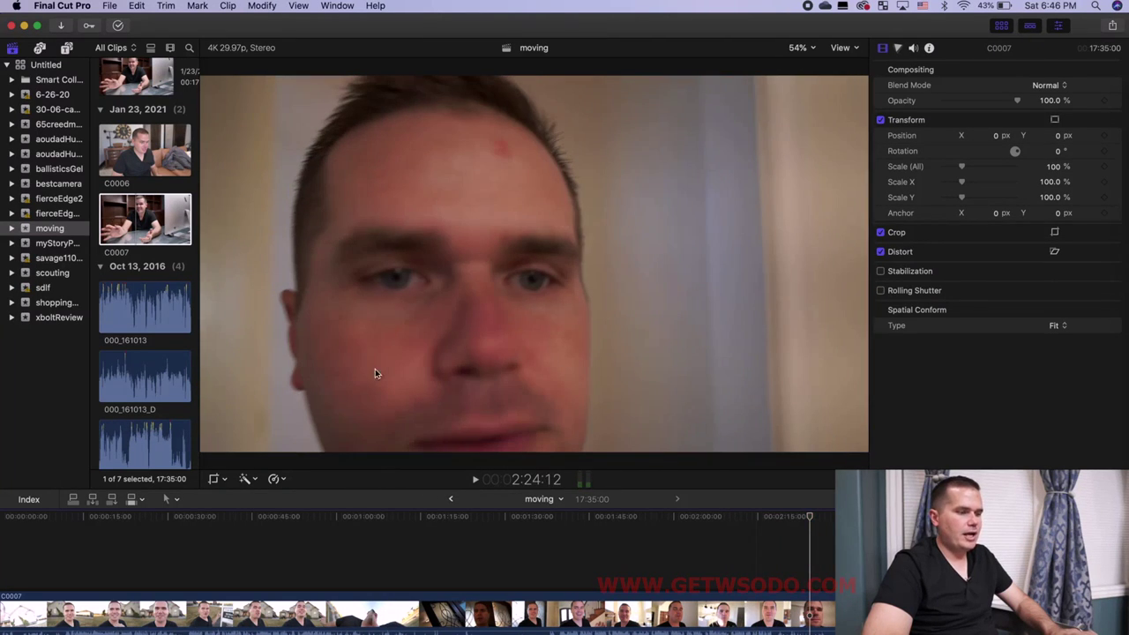
- Look through the separate audio recordings and delete the C0007 clip from the timeline
click(131, 310)
scroll(130, 310, down, 3)
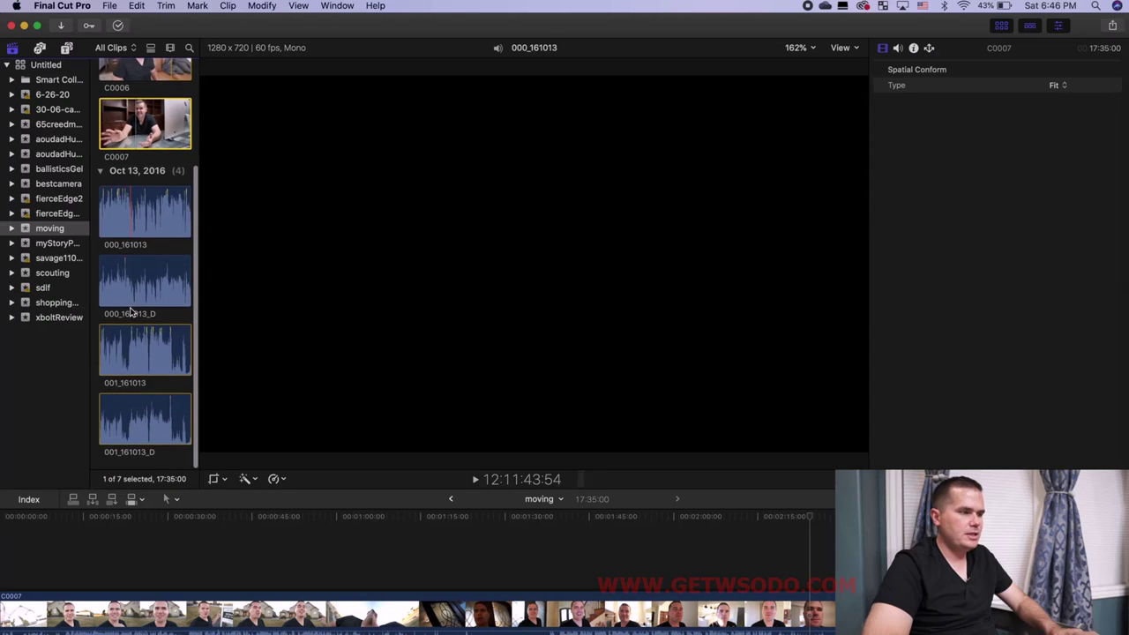
click(120, 424)
click(109, 349)
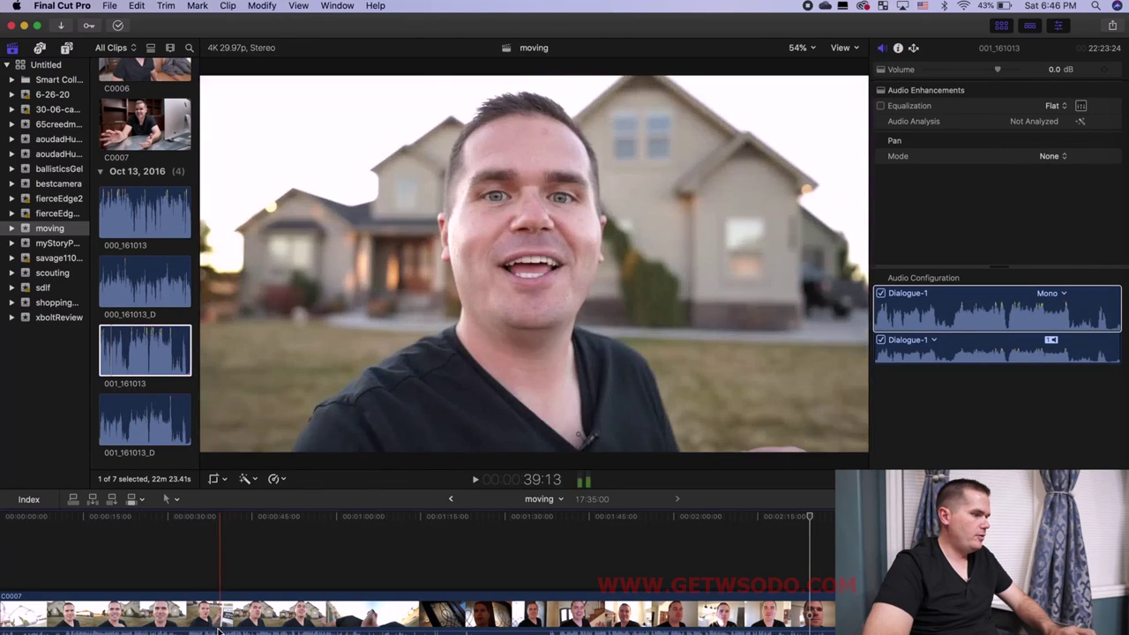
click(203, 608)
key(Delete)
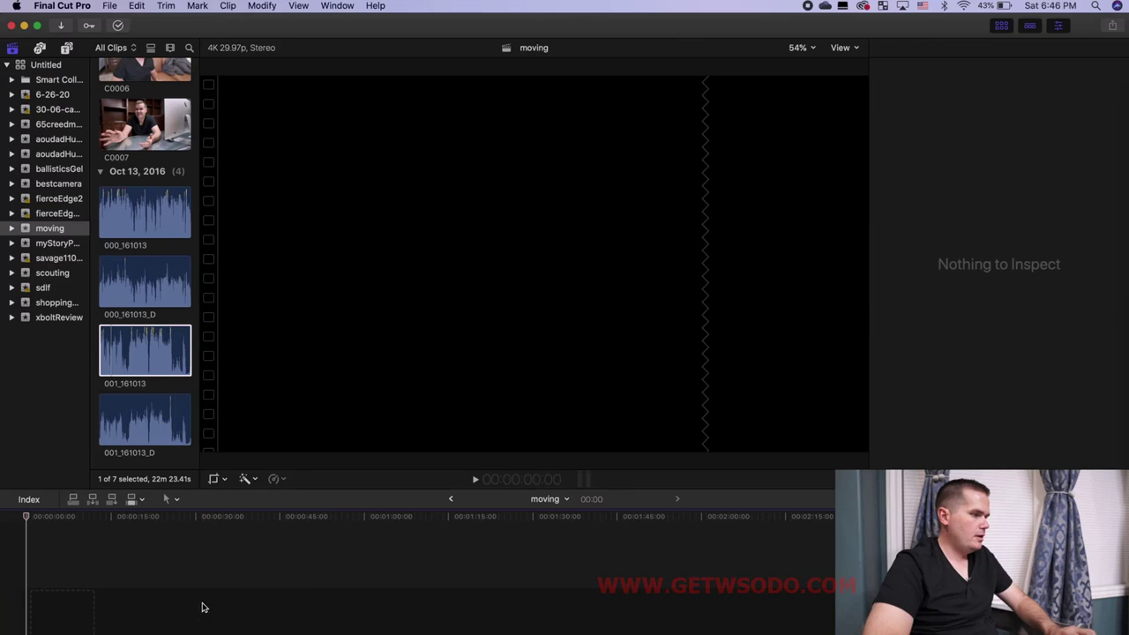
- Synchronize clip C0007 with the 001_161013 recording by audio, with the audio components on AV clips disabled
click(121, 347)
scroll(120, 347, up, 4)
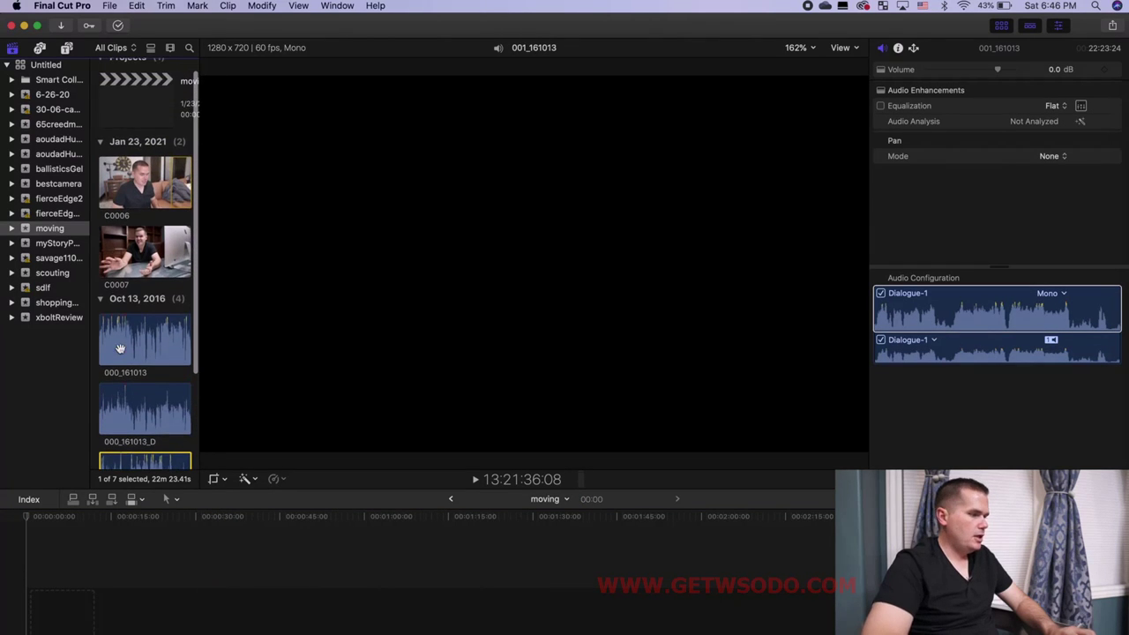
super+click(134, 265)
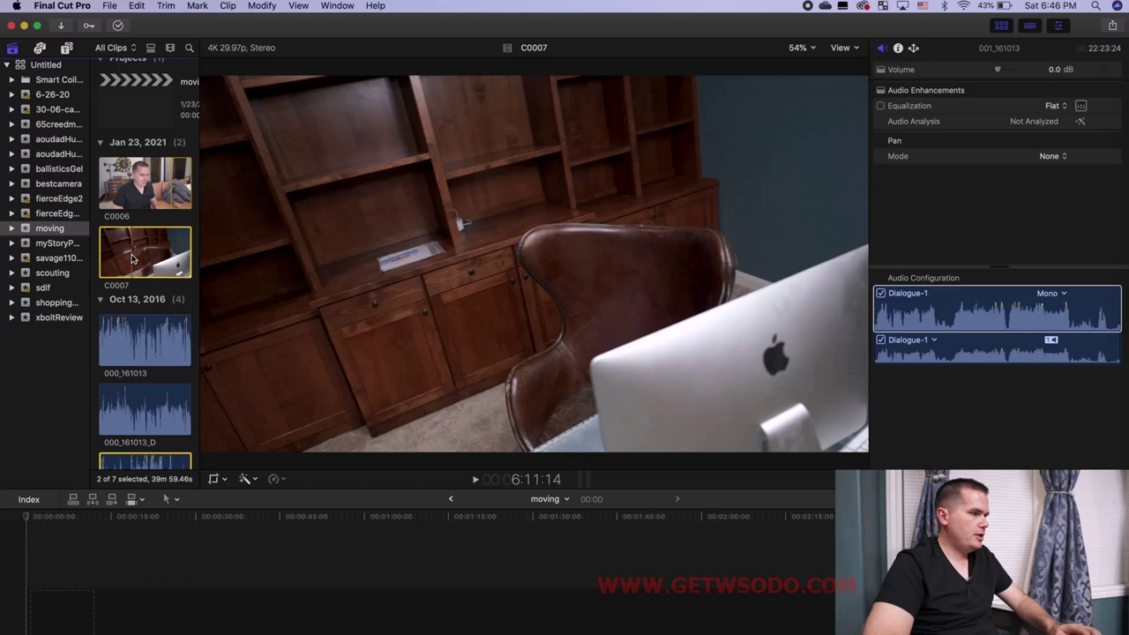
right_click(132, 256)
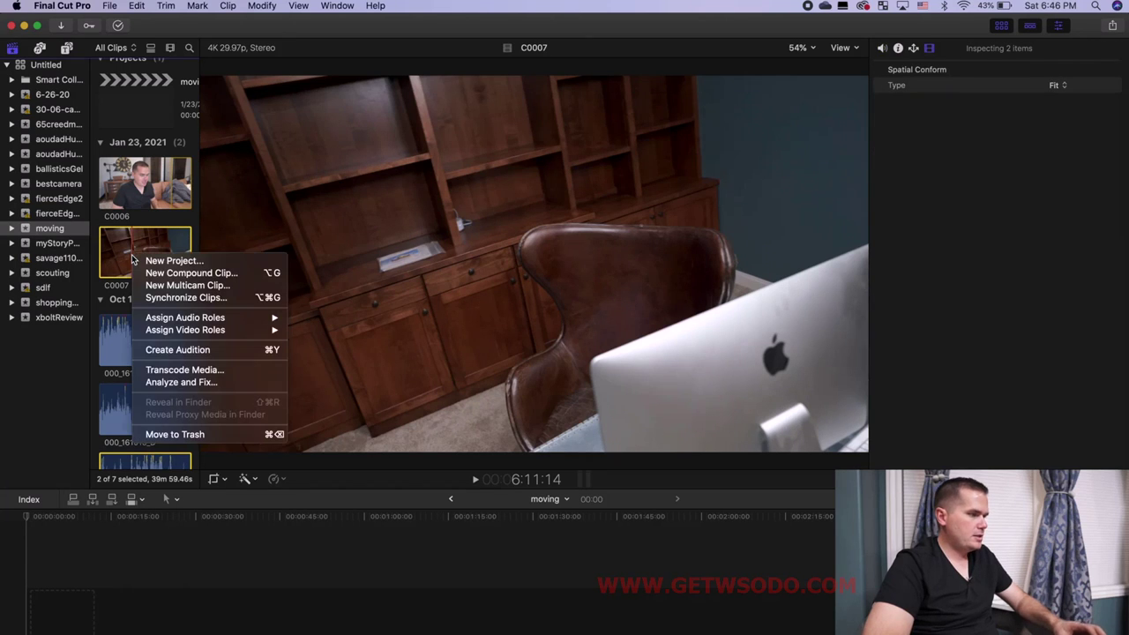
click(176, 298)
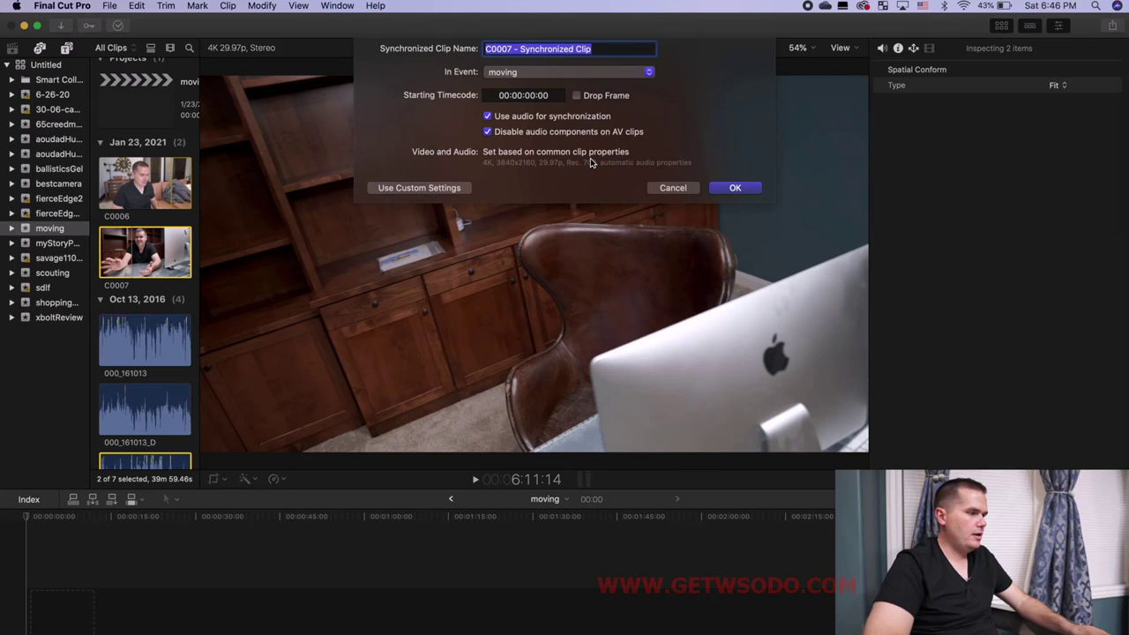
click(733, 188)
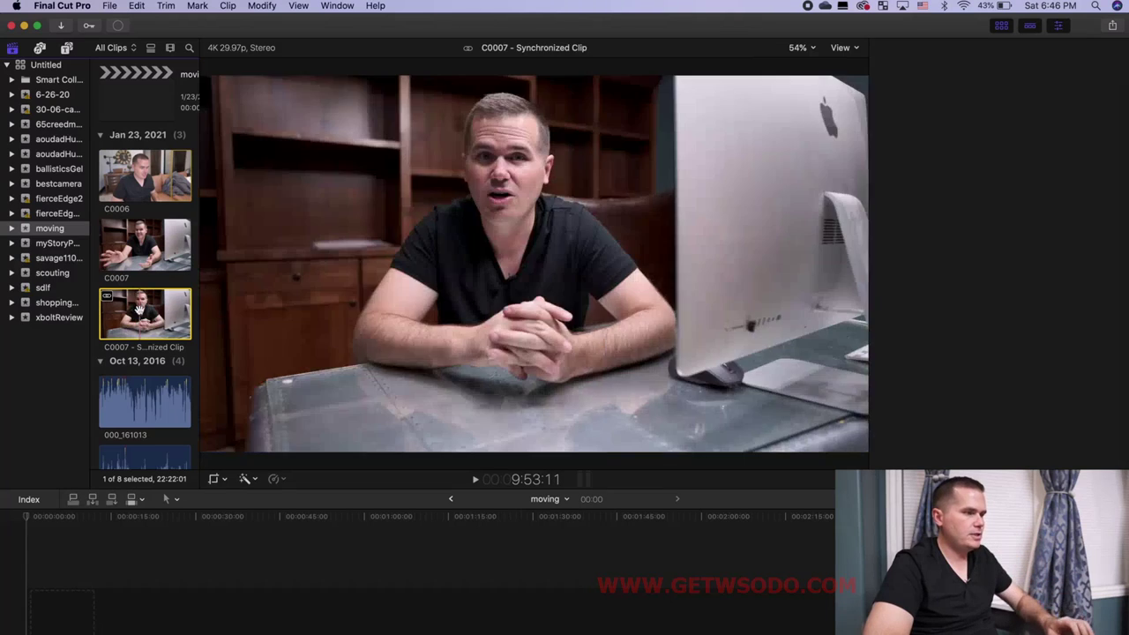
- Place the C0007 synchronized clip at the start of the moving timeline and play it from about 23 seconds
drag(146, 313, 57, 624)
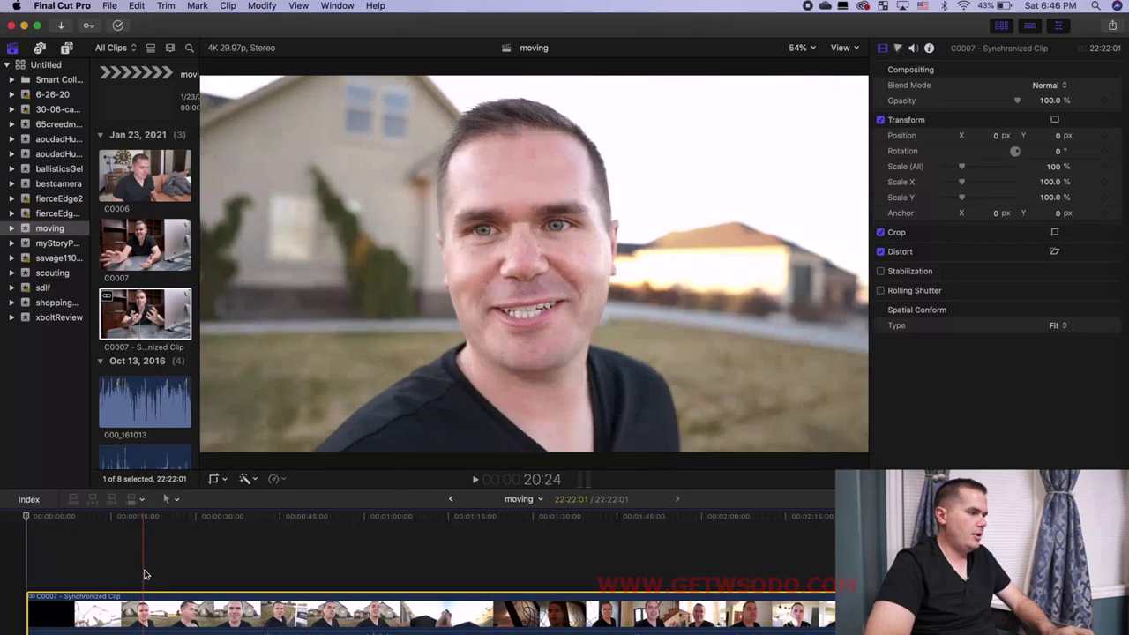
click(157, 570)
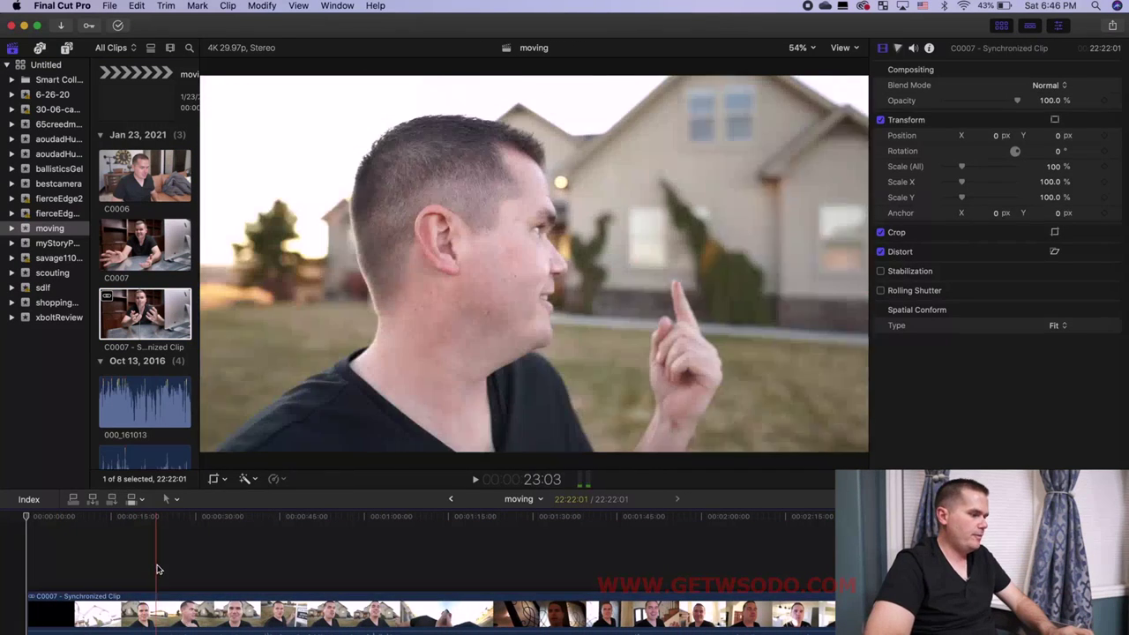
key(space)
key(super+4)
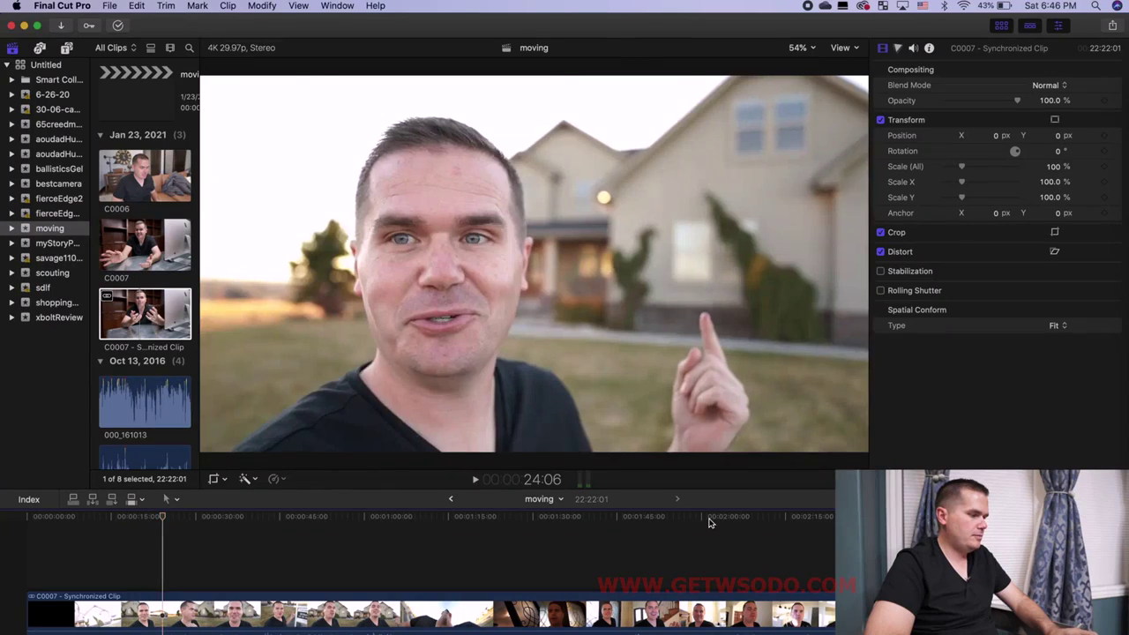
- Play the synchronized clip from just after 2:00 and from about 2:12 to check its audio
click(711, 521)
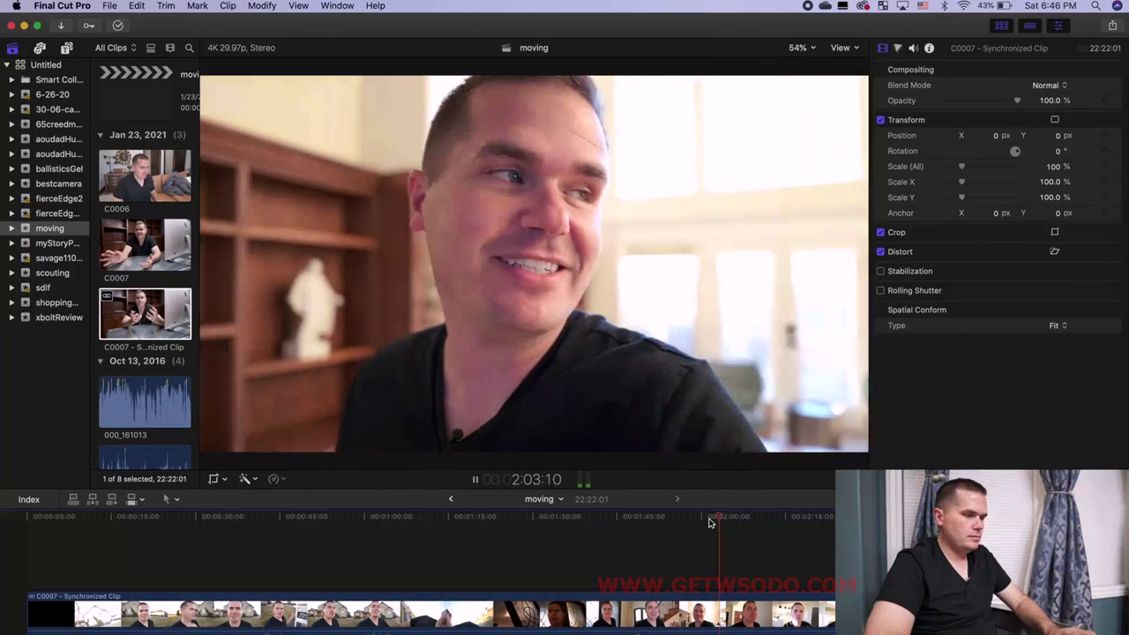
key(space)
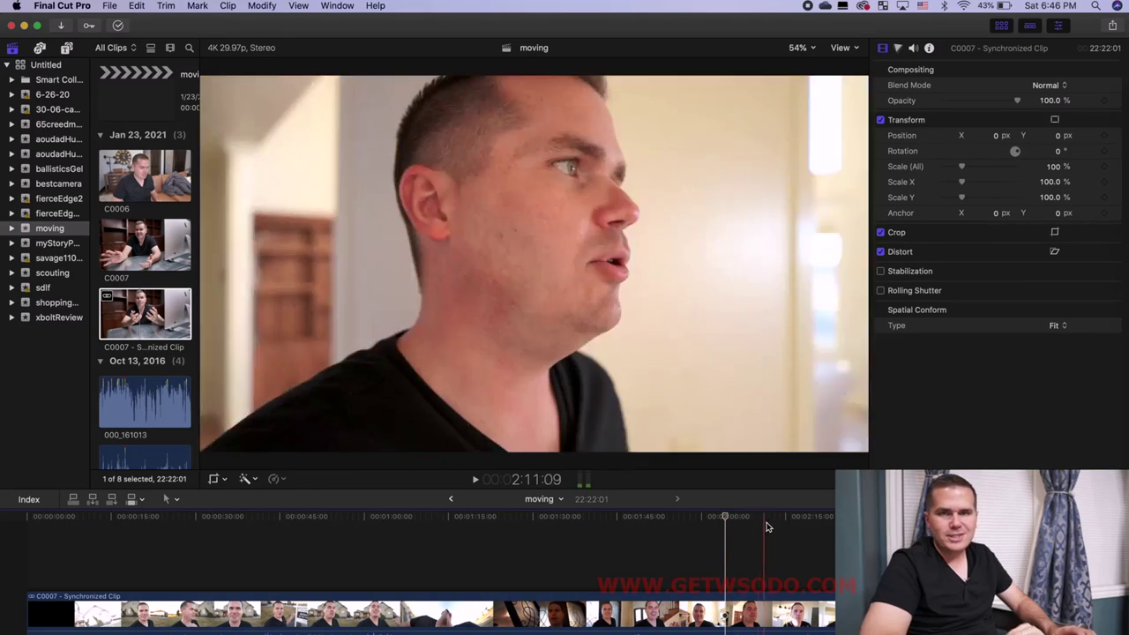
click(769, 521)
key(space)
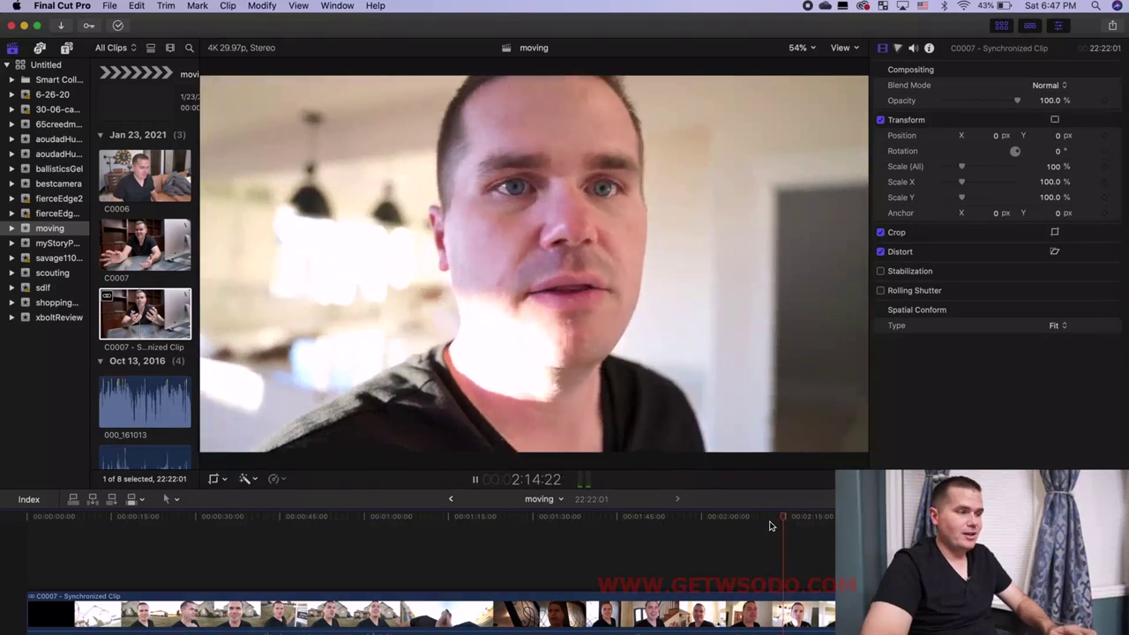
key(space)
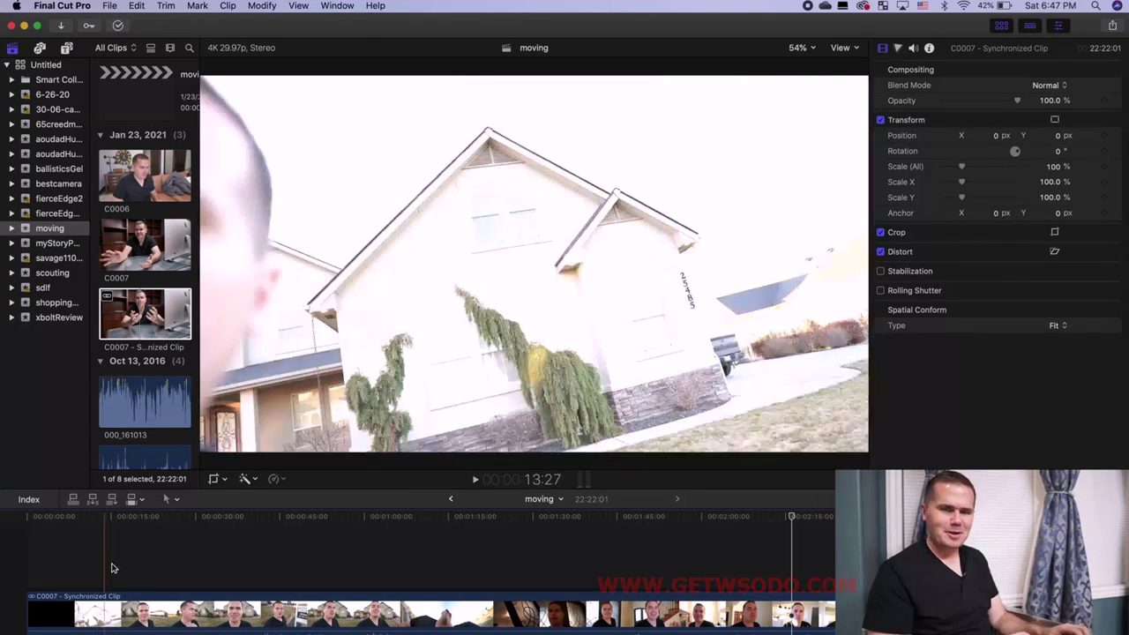
- Review the opening of the synchronized clip and trim its start to the 41:25 point, at the for-sale sign shot
click(117, 565)
key(space)
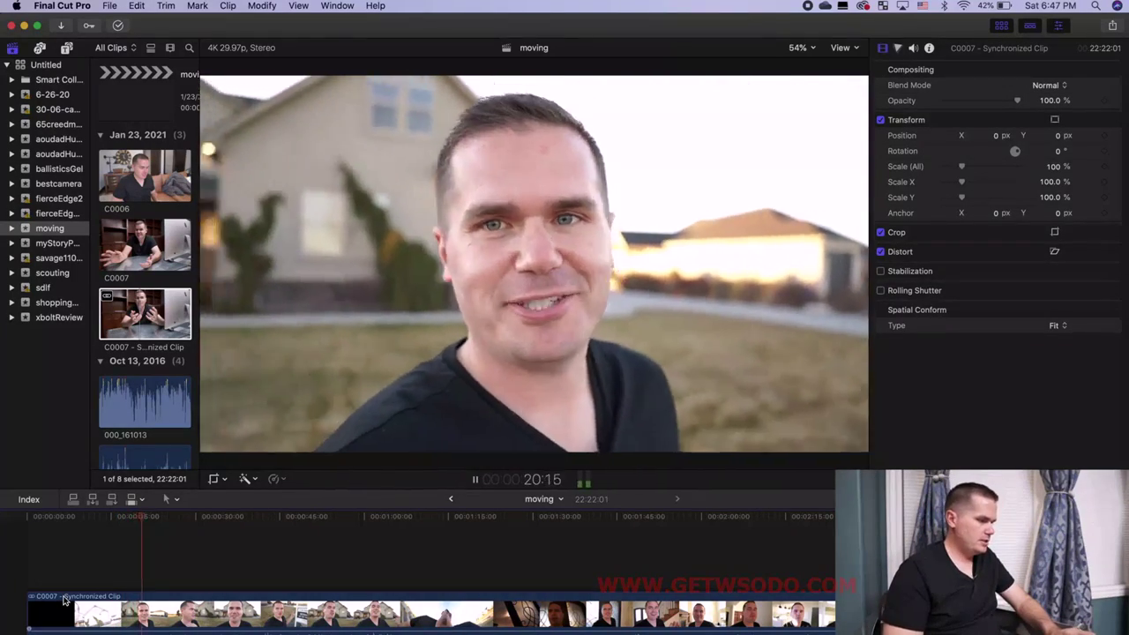
click(255, 524)
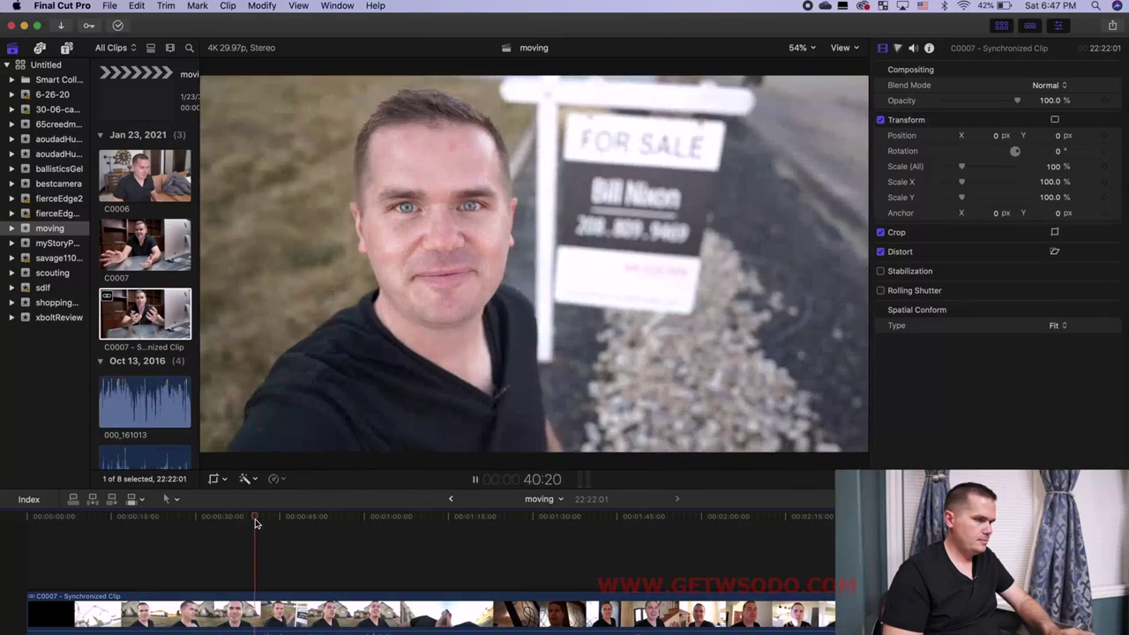
key(space)
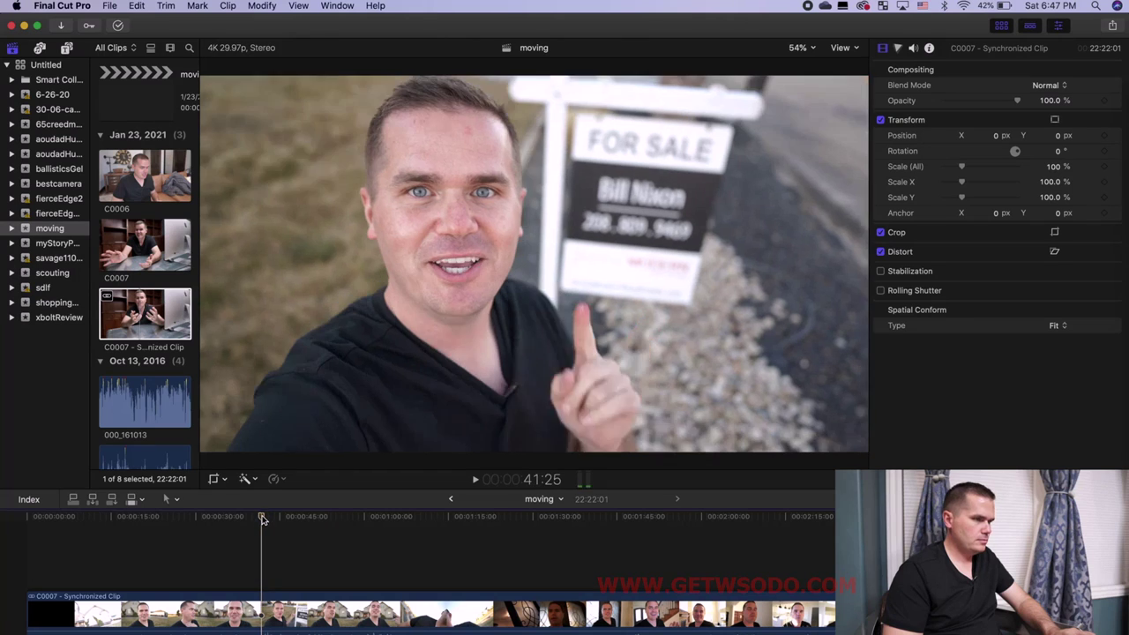
click(48, 615)
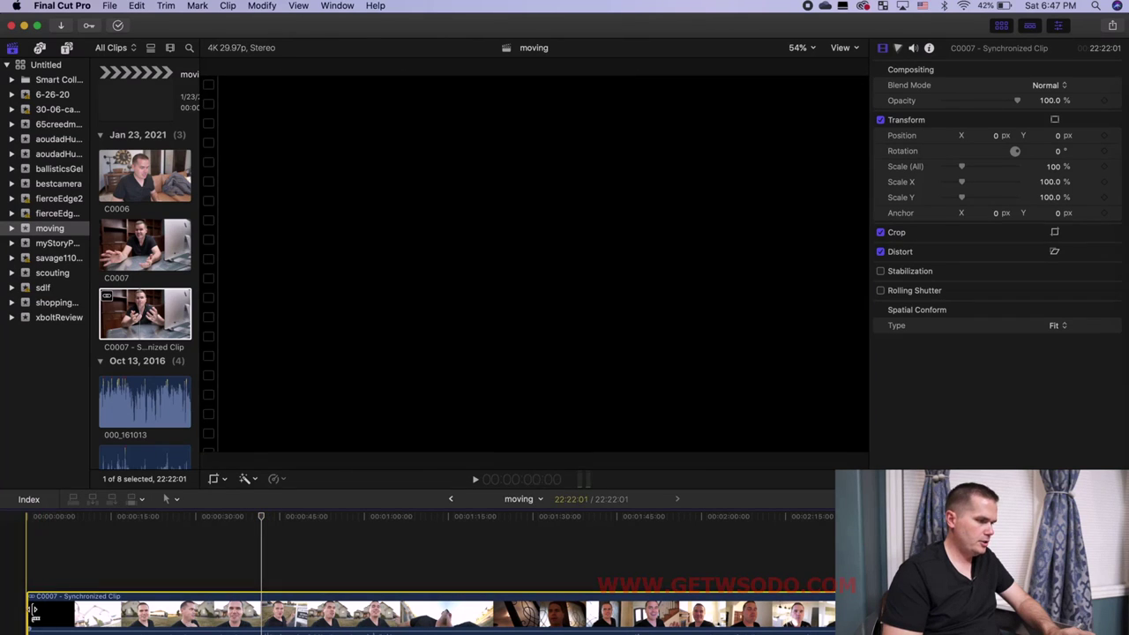
drag(34, 609, 272, 616)
- Play the trimmed clip and split it at 26:11, continuing playback past the cut
key(space)
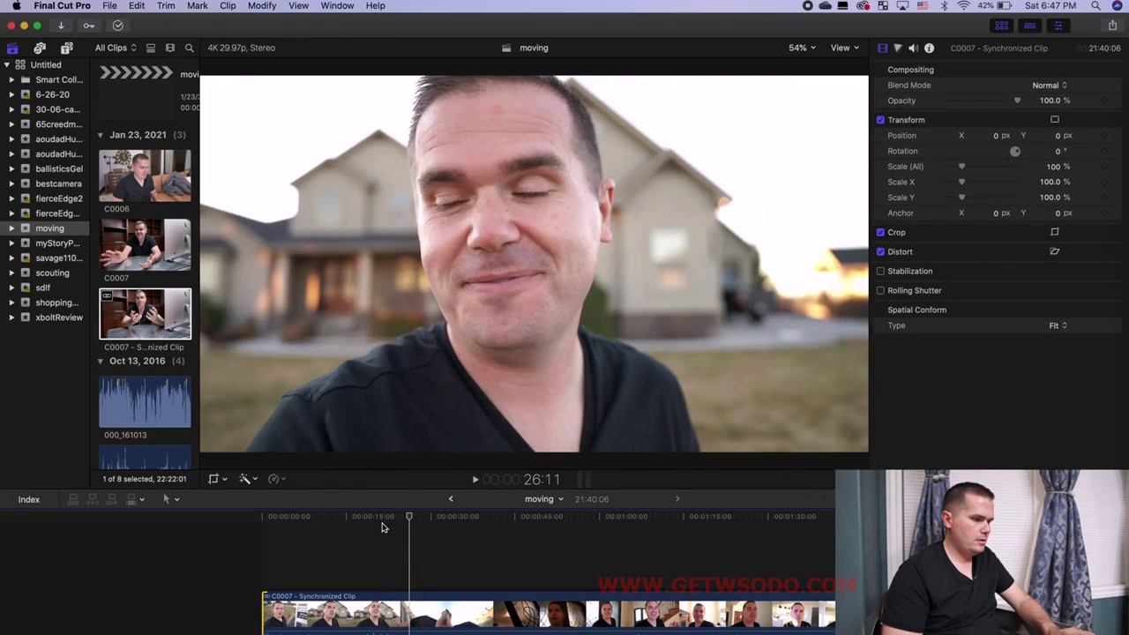
key(super+b)
key(space)
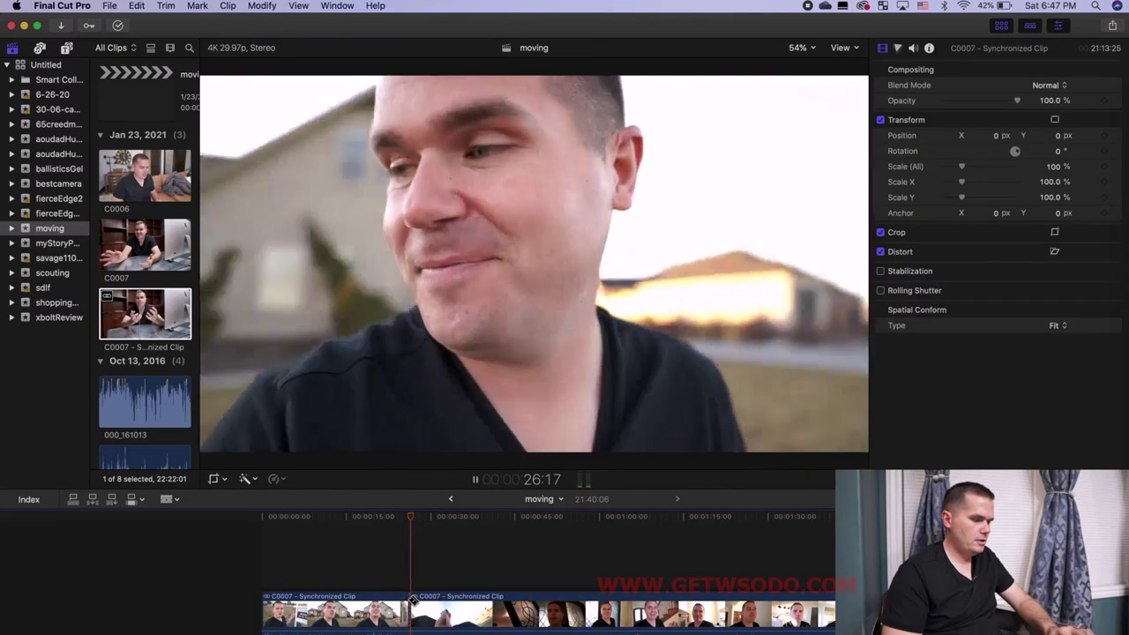
- Play the second synchronized clip from about 1:05 and again around 1:44 to find where the unwanted footage ends
click(618, 517)
scroll(619, 519, right, 5)
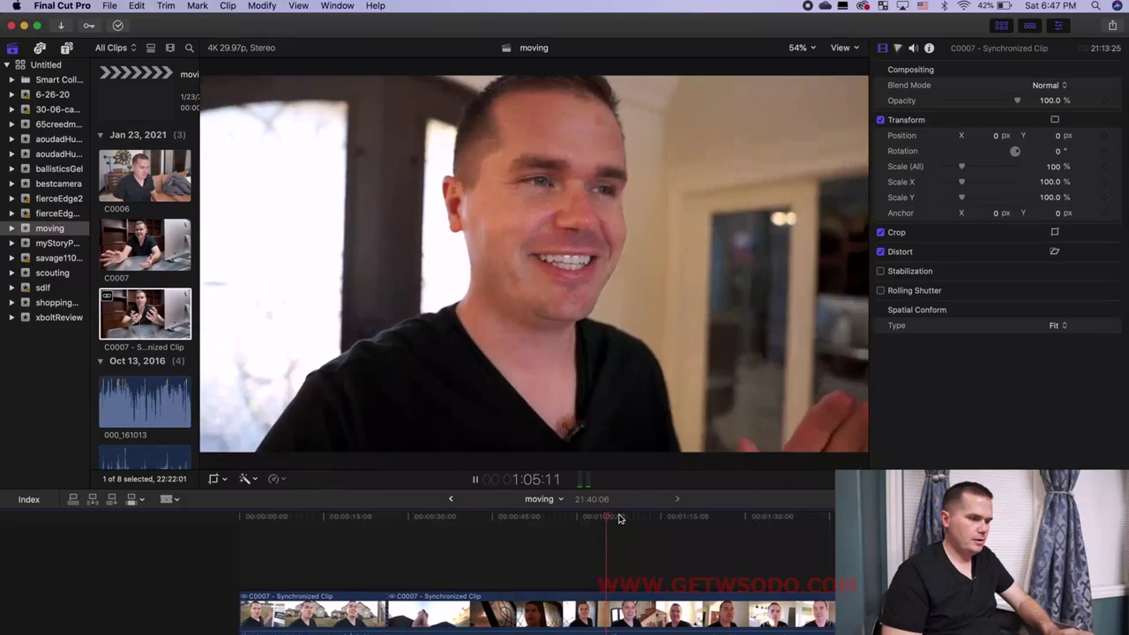
scroll(619, 519, right, 4)
key(space)
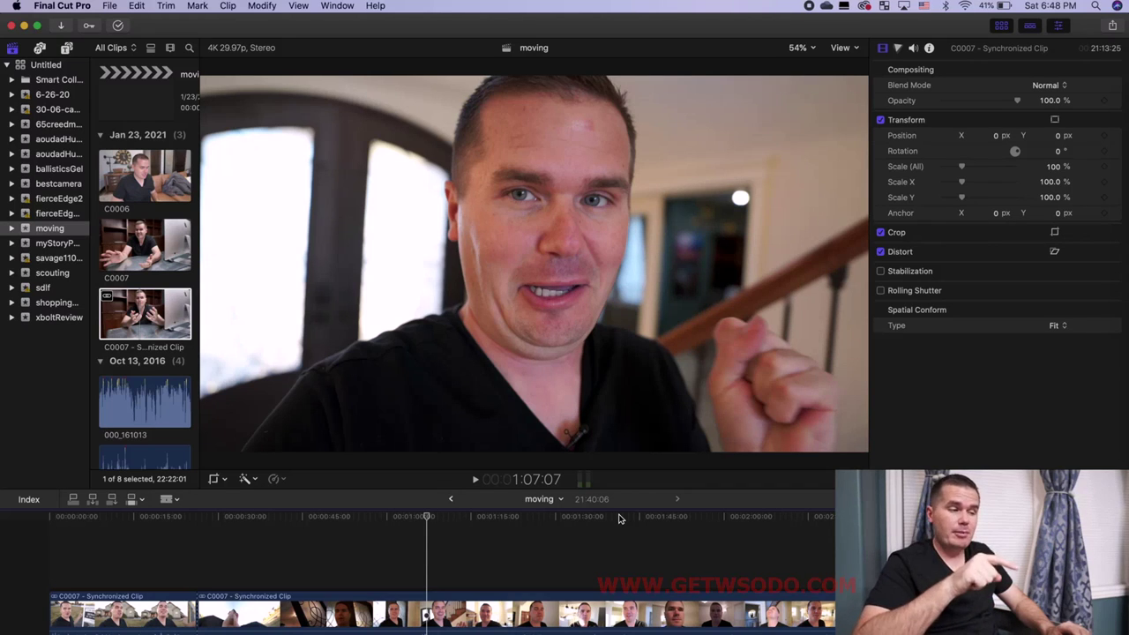
scroll(617, 546, right, 3)
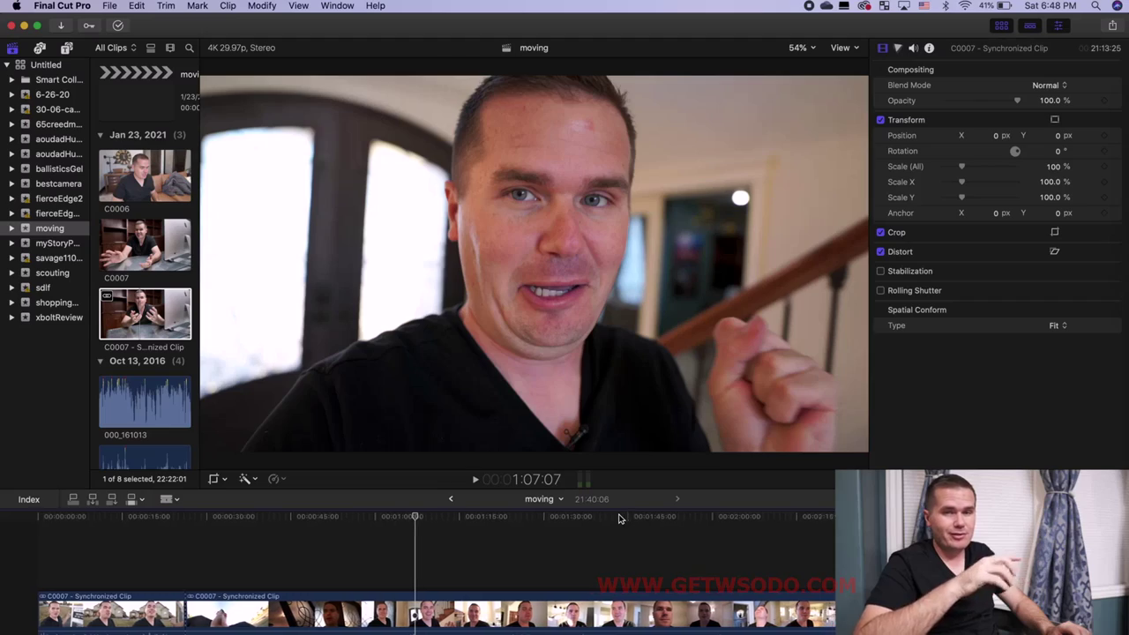
key(space)
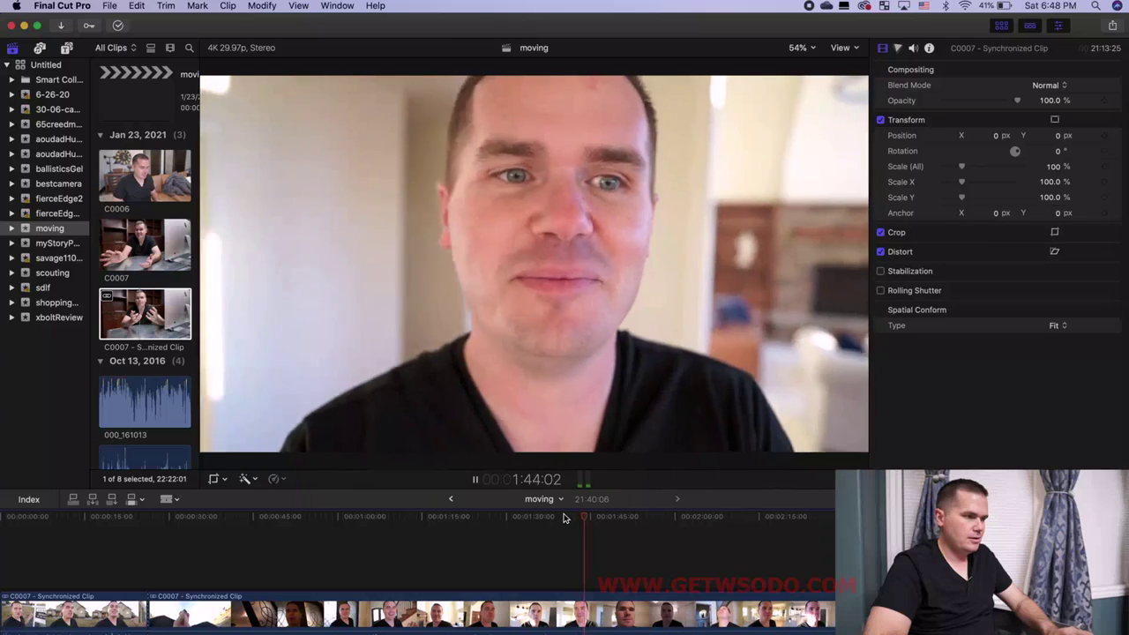
key(space)
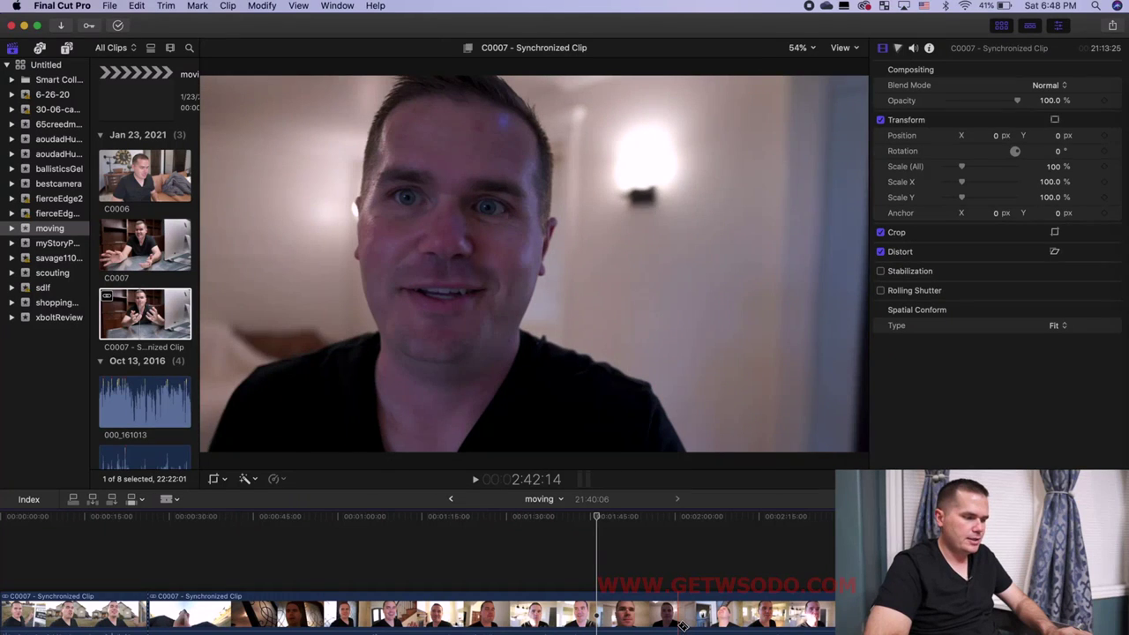
- Split the second clip at about 2:00 and delete the segment between 26:11 and that cut
key(super+b)
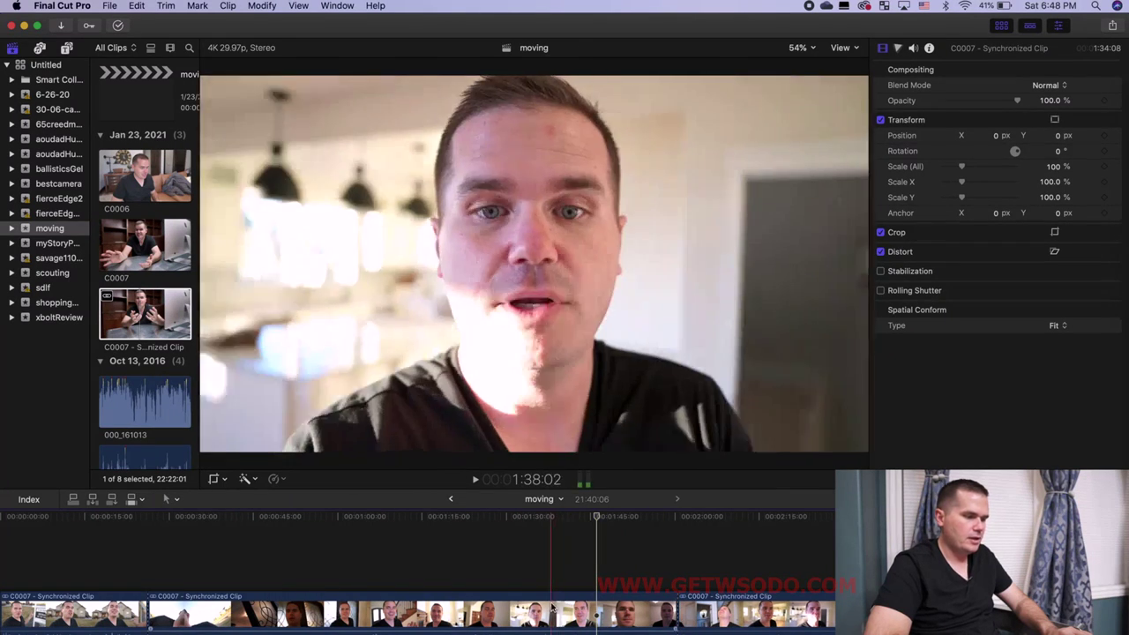
click(552, 609)
key(x)
key(Delete)
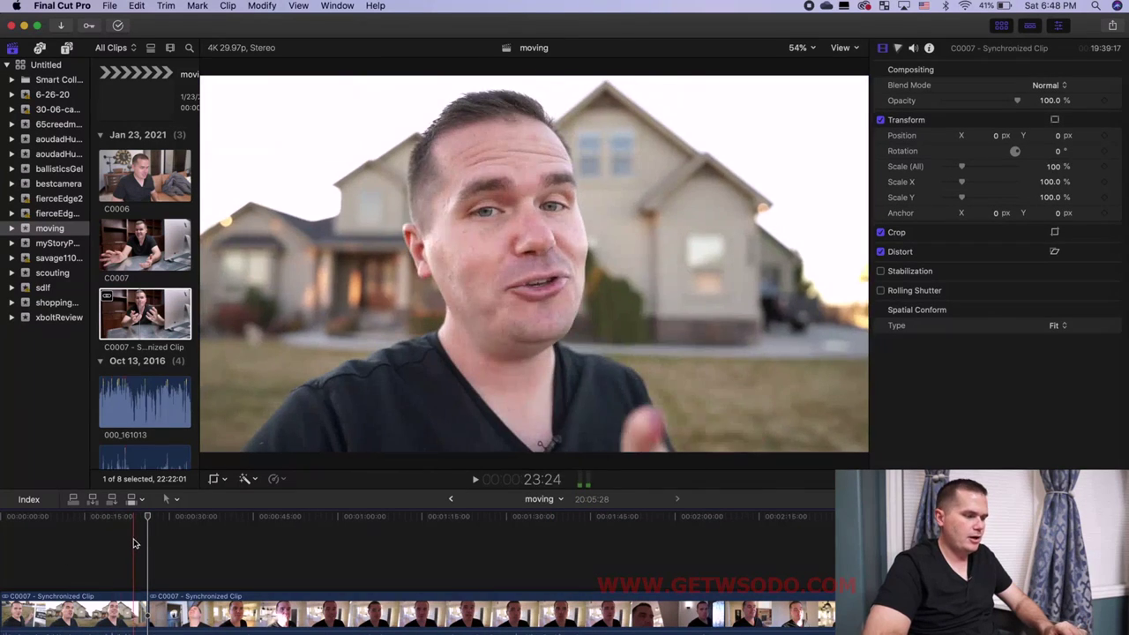
- Play across the first cut and around 1:45, and remove about 14 seconds of stray footage starting near 1:49
click(127, 539)
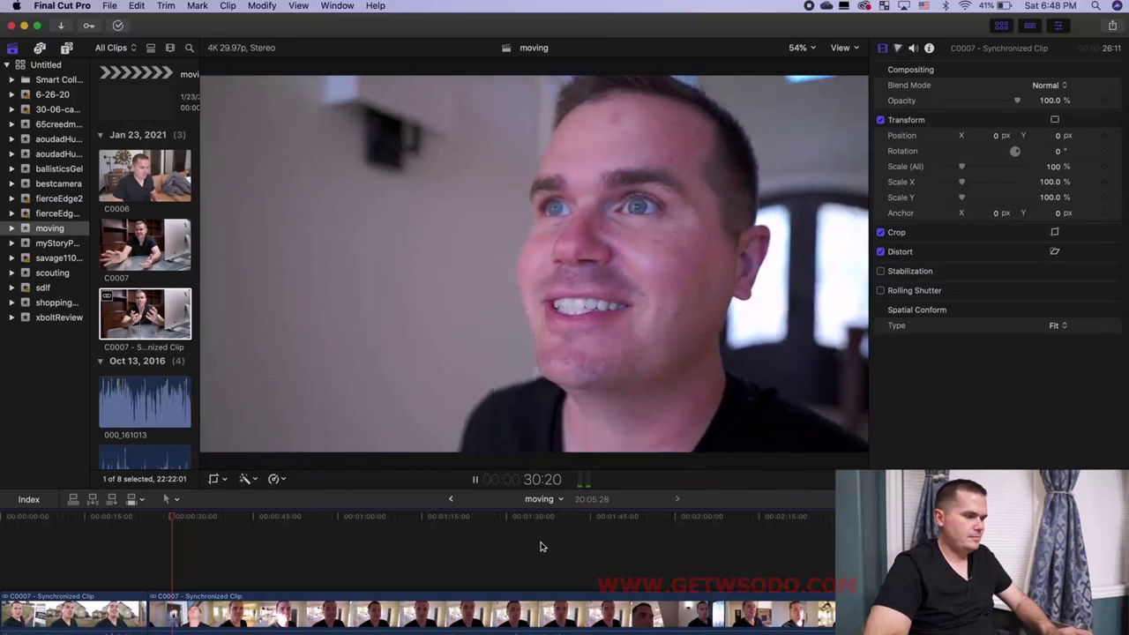
click(605, 520)
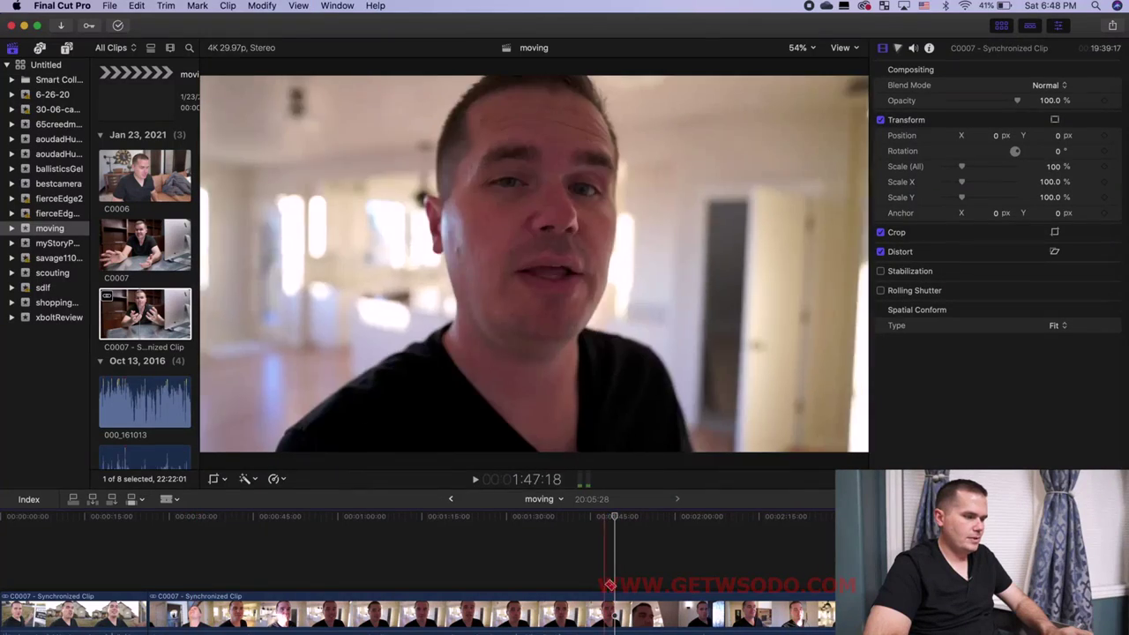
key(space)
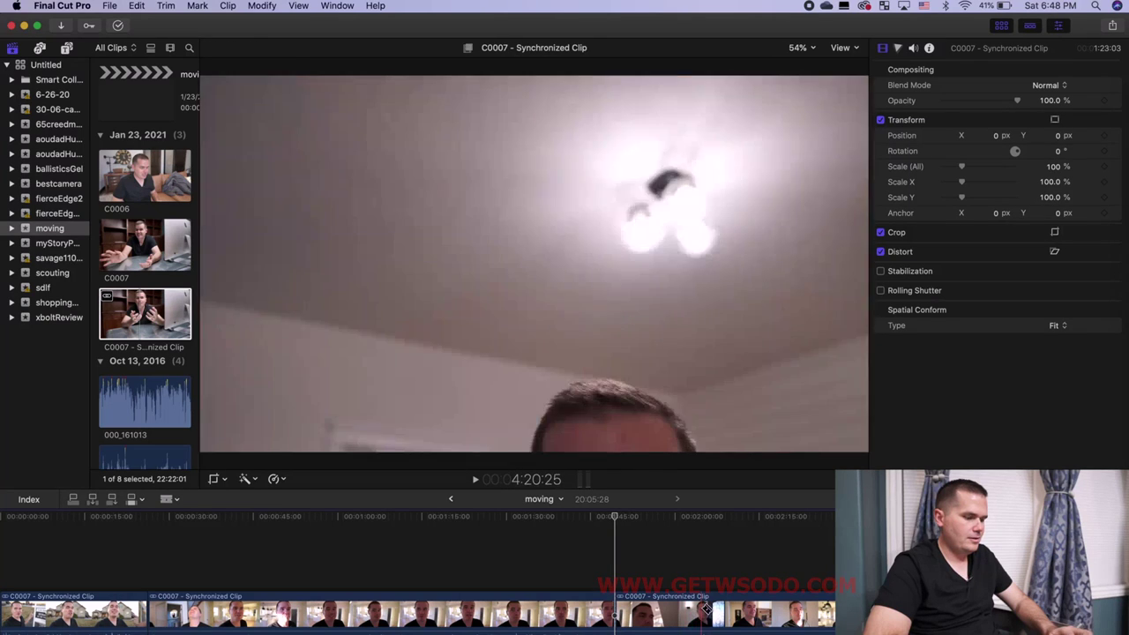
key(l)
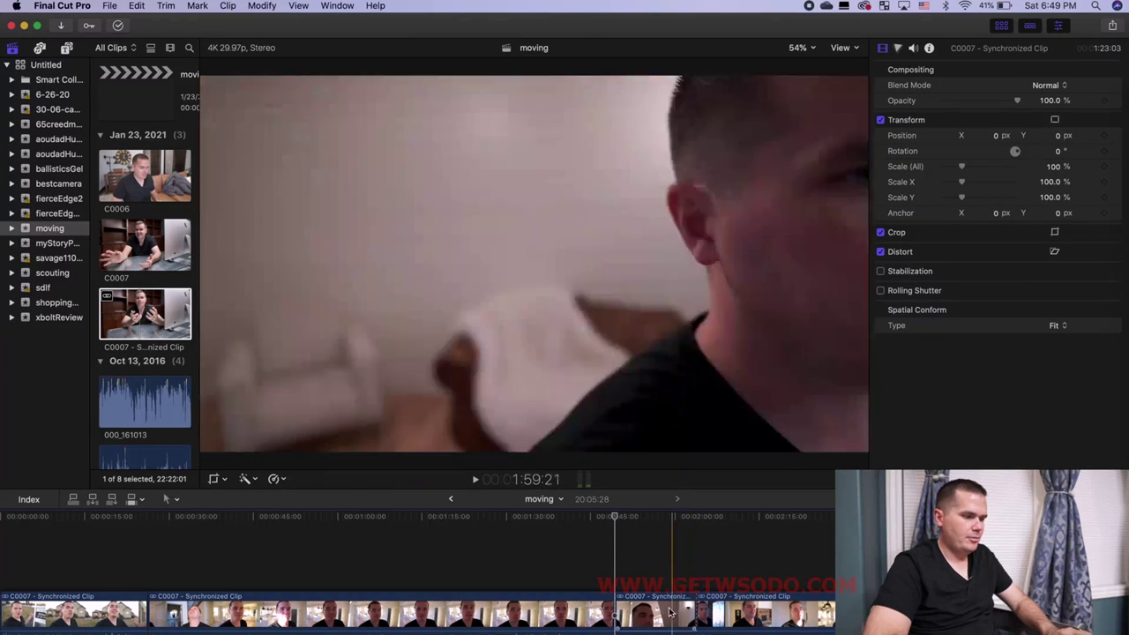
scroll(657, 611, right, 4)
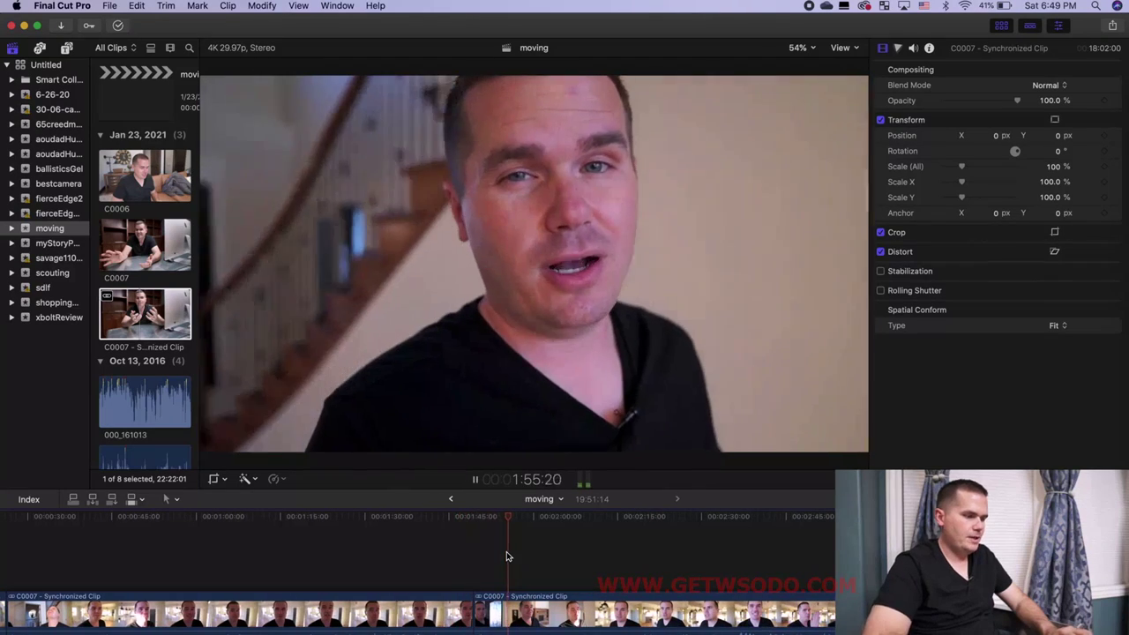
- Review the entryway take after the cut near 1:49 and delete the entire segment between 26:11 and that cut
scroll(506, 556, right, 4)
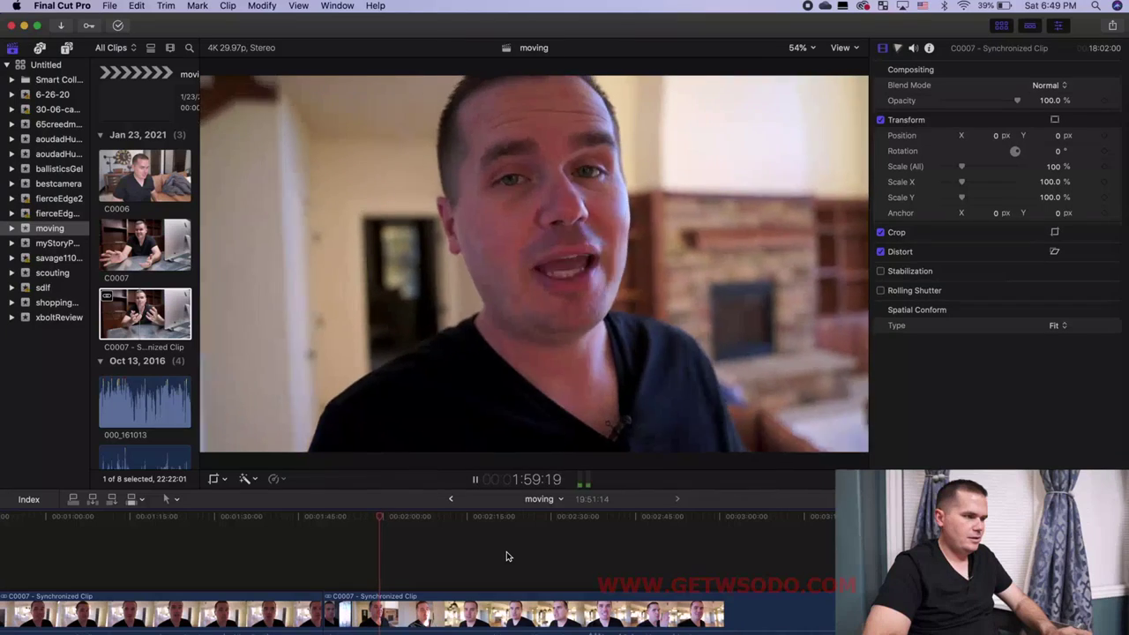
scroll(506, 556, left, 4)
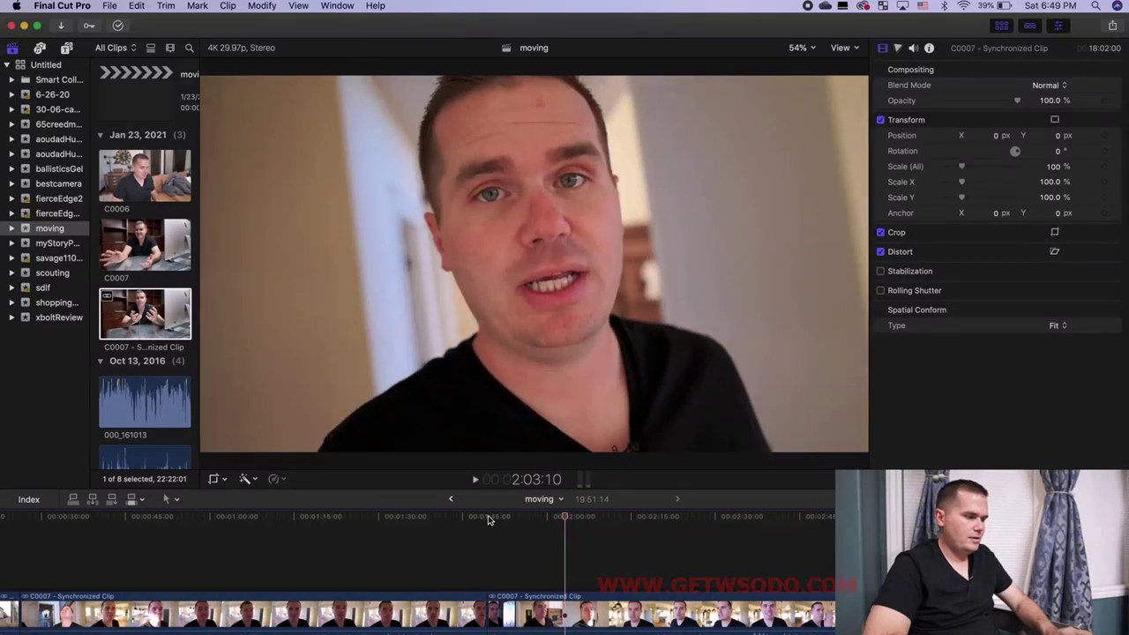
click(487, 518)
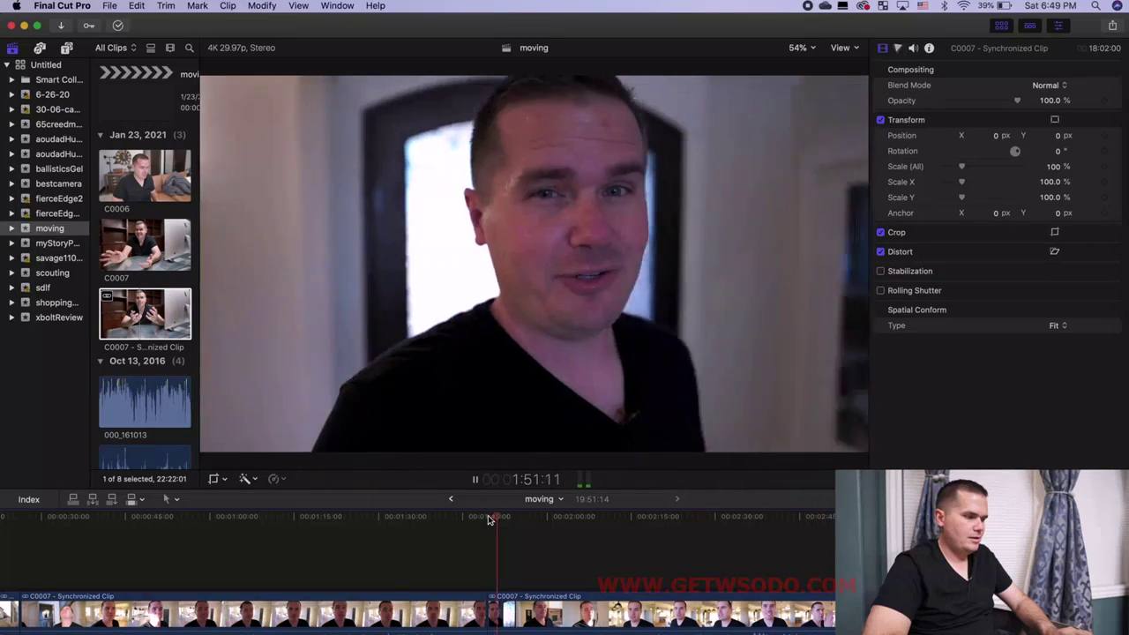
click(304, 608)
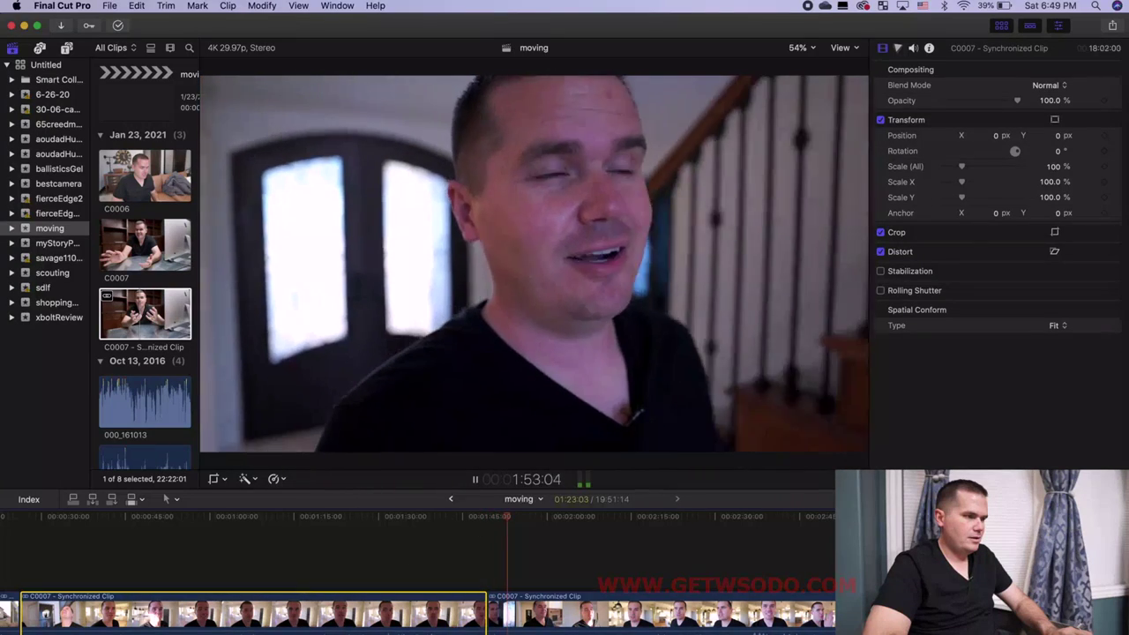
key(Delete)
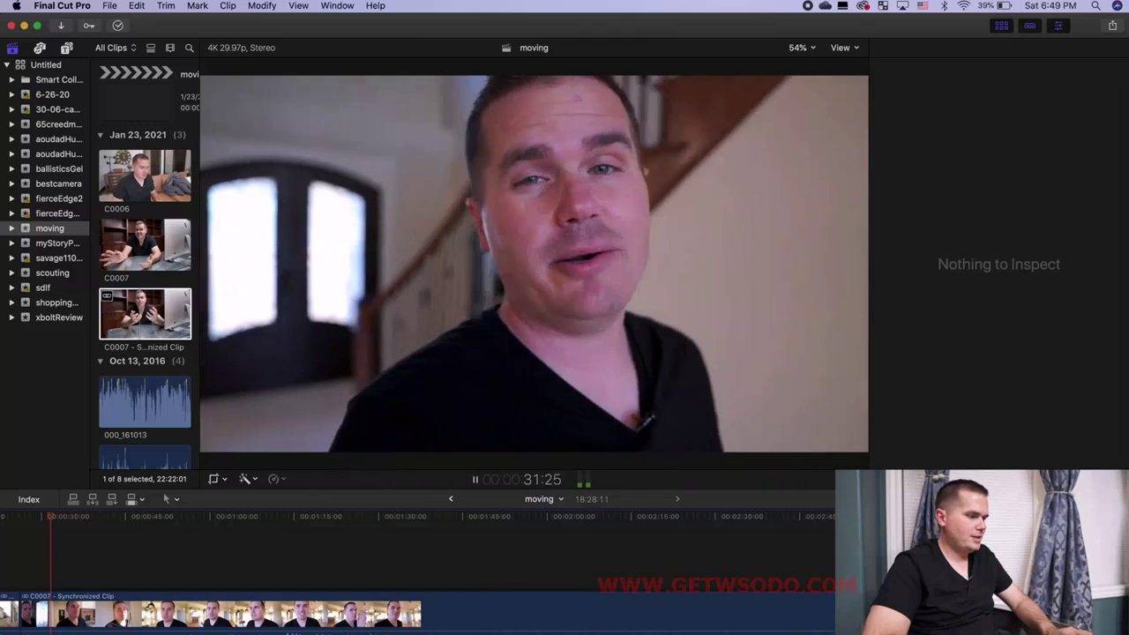
key(space)
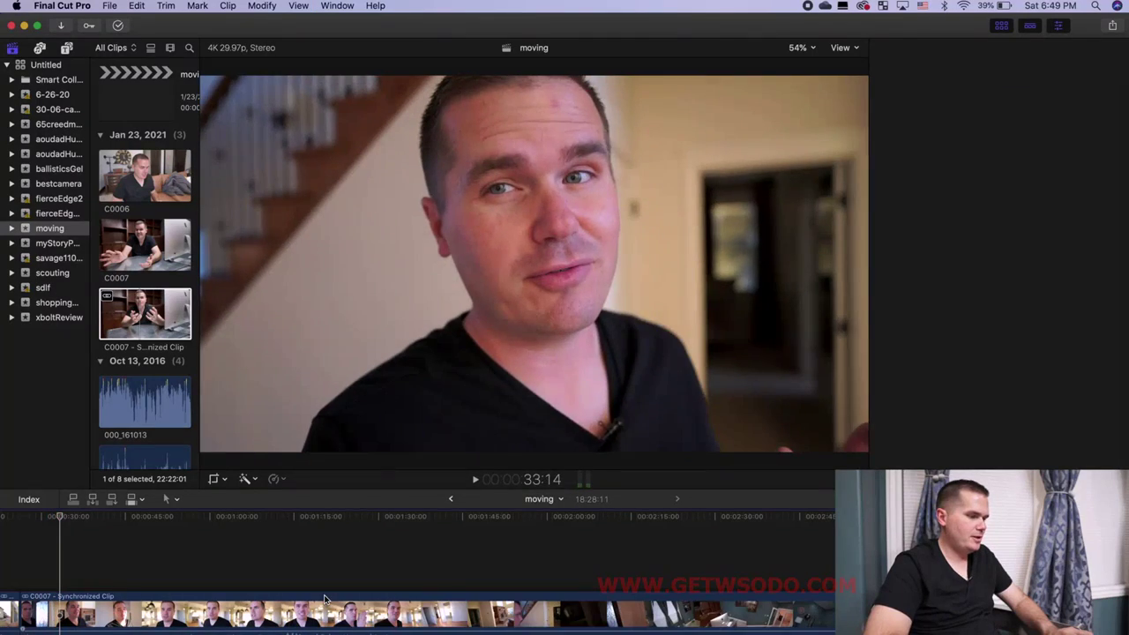
- Play the entryway take from about 1:33 and split it at 1:34:29, where the talking ends
key(cmd+4)
click(396, 523)
key(space)
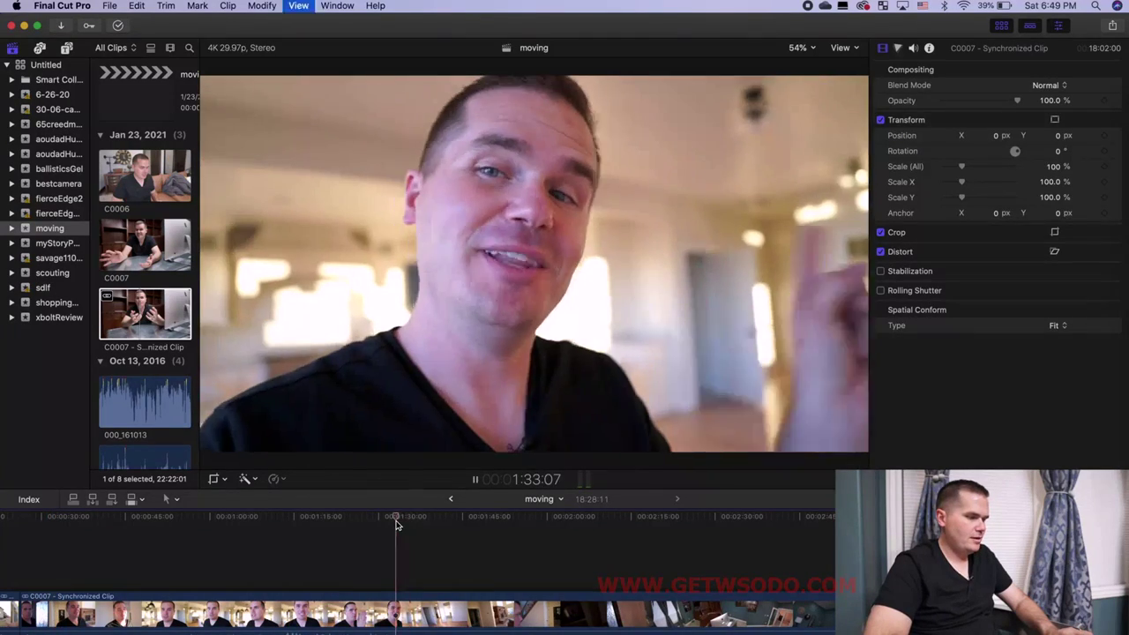
key(space)
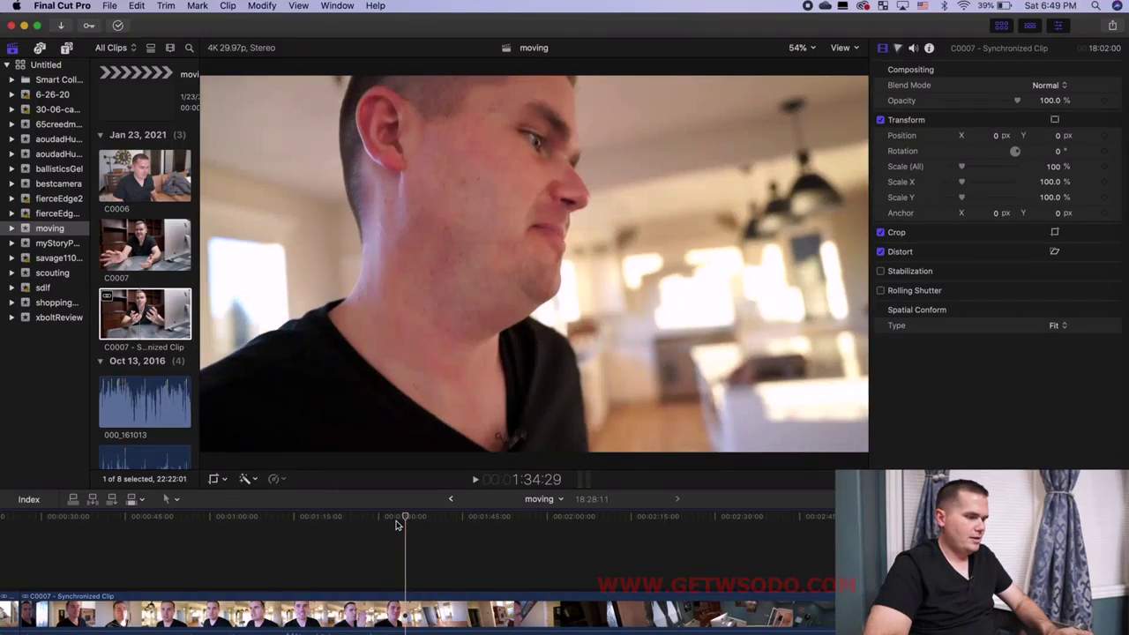
key(super+b)
key(space)
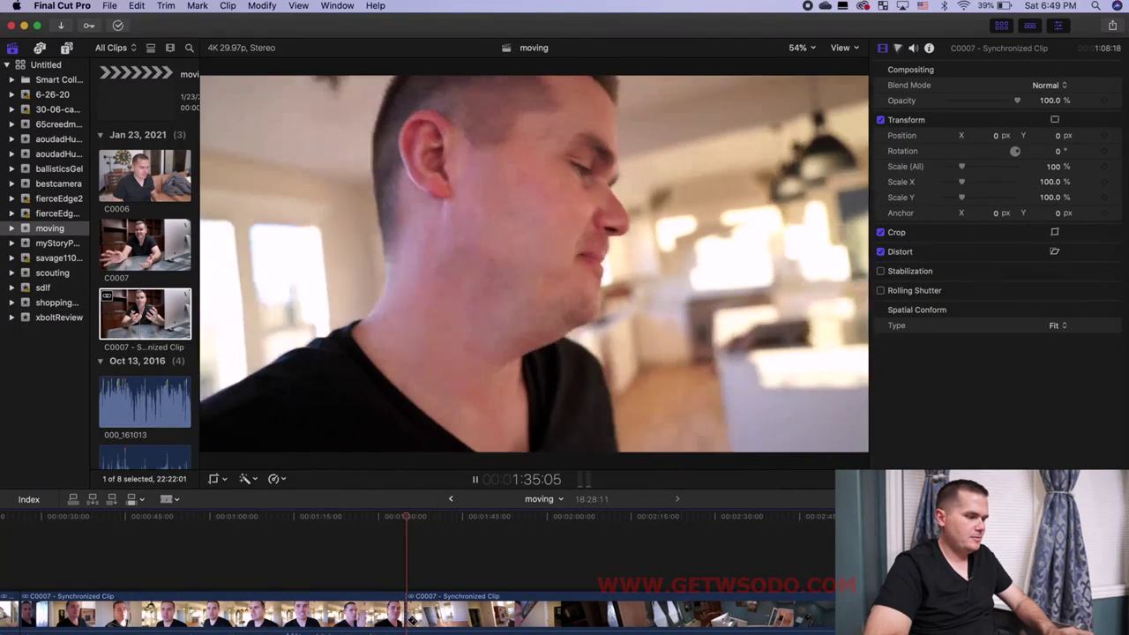
- Split the clip again at about 3:28 in the desk shot and delete the footage after the 1:34:29 cut
scroll(411, 620, right, 5)
key(space)
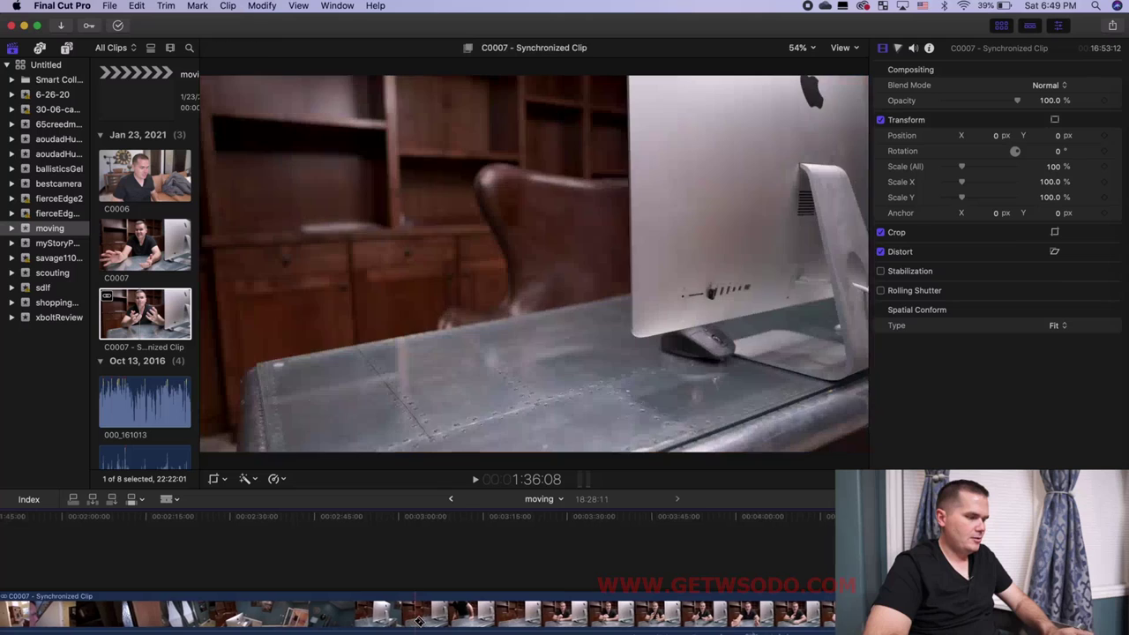
scroll(419, 620, right, 2)
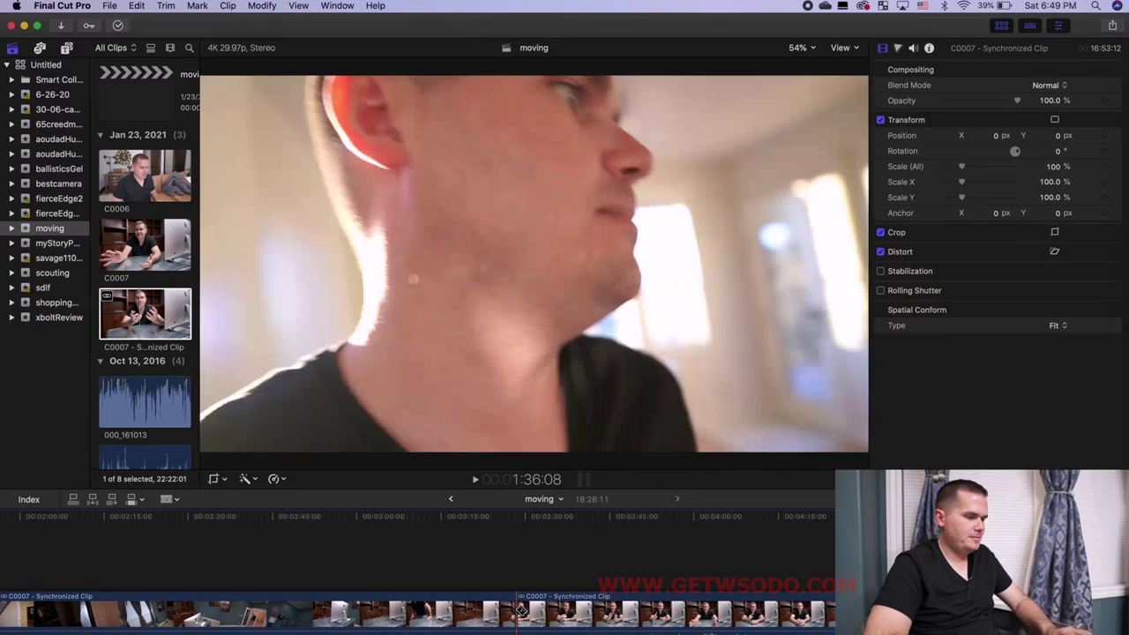
scroll(498, 608, left, 7)
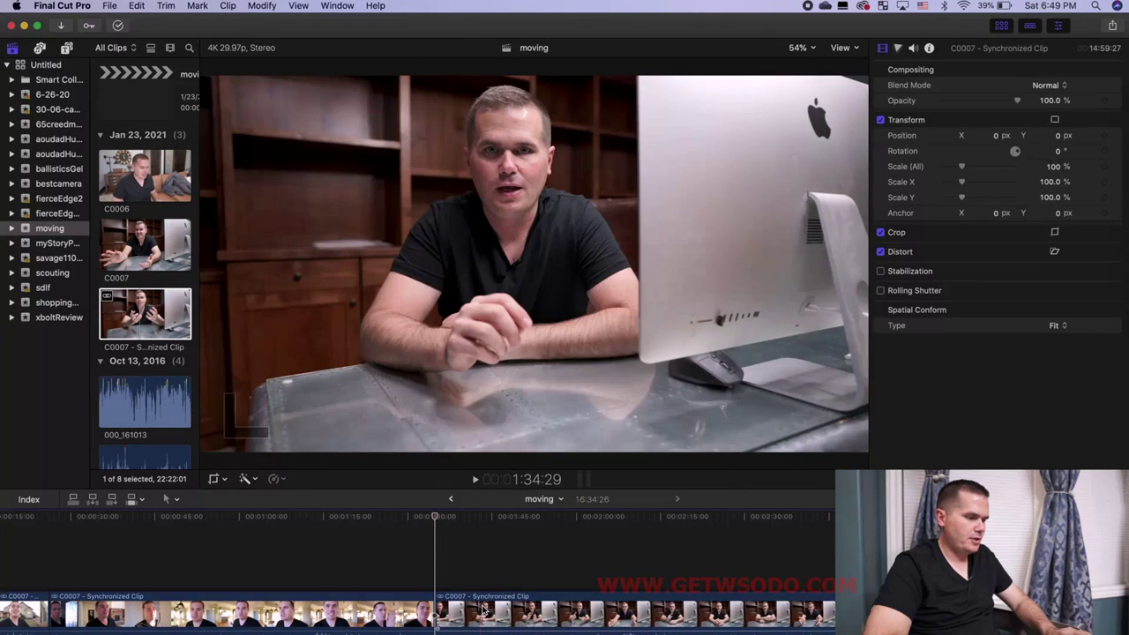
- Play the transition from the house take to the desk shot up to about 1:40
click(411, 542)
key(space)
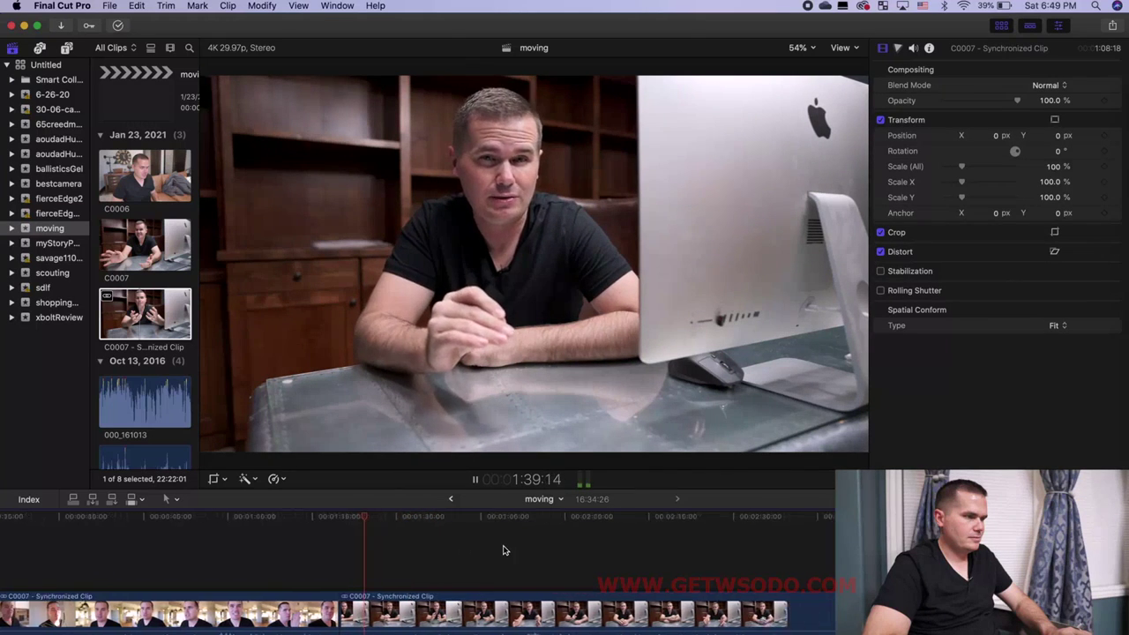
key(space)
- Play the desk segment from 5:59:24 and split it at 6:01:19
scroll(503, 550, right, 10)
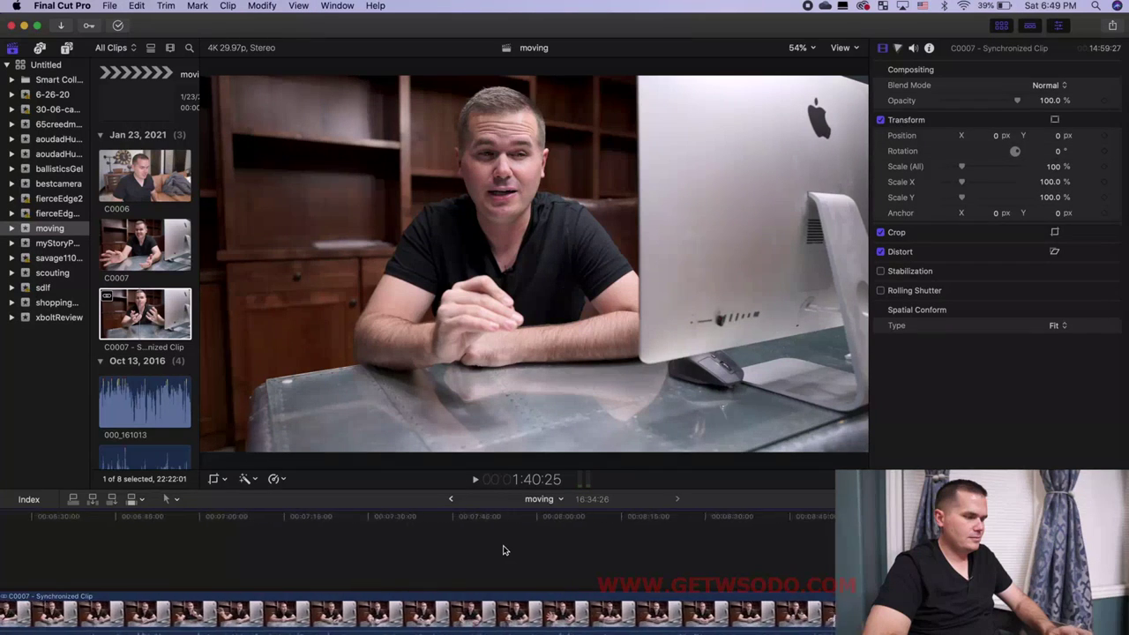
mouse_move(390, 534)
mouse_down()
mouse_move(403, 518)
mouse_move(391, 520)
mouse_up()
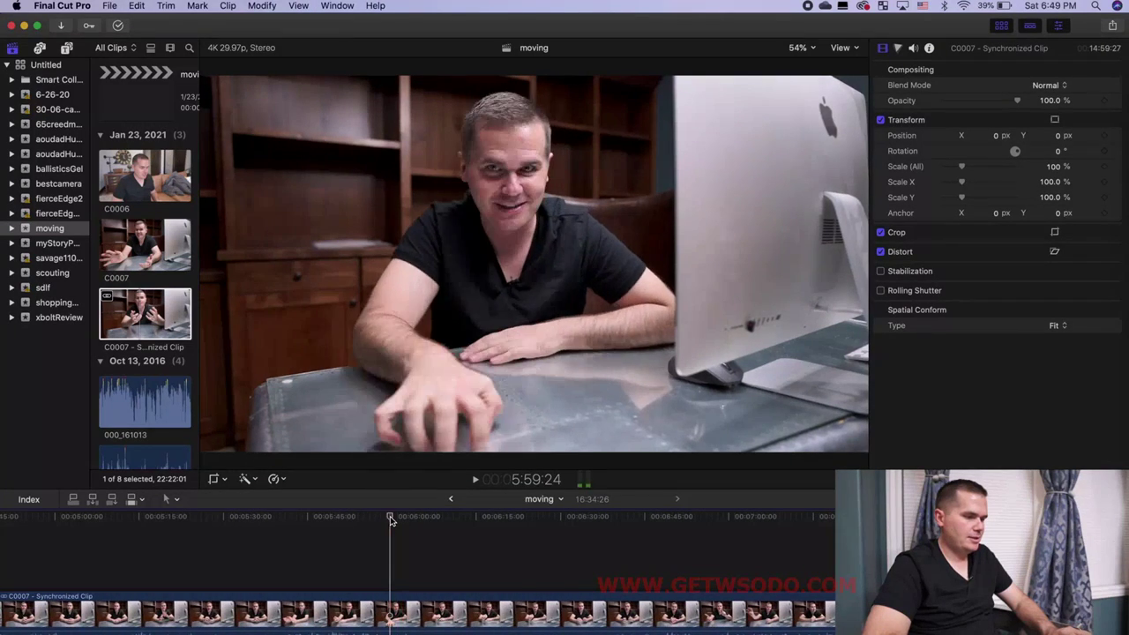
key(space)
key(b)
click(401, 608)
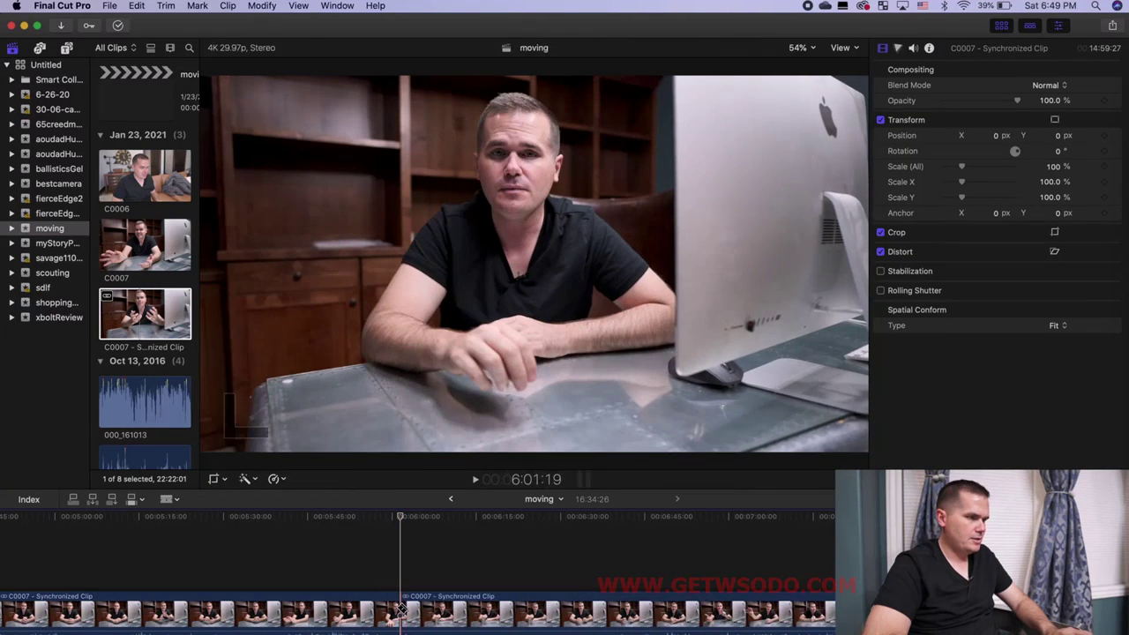
- Split about 30 seconds past the 6:01:19 cut, delete the piece in between, and play across the join
click(568, 608)
key(a)
click(501, 607)
key(Delete)
key(space)
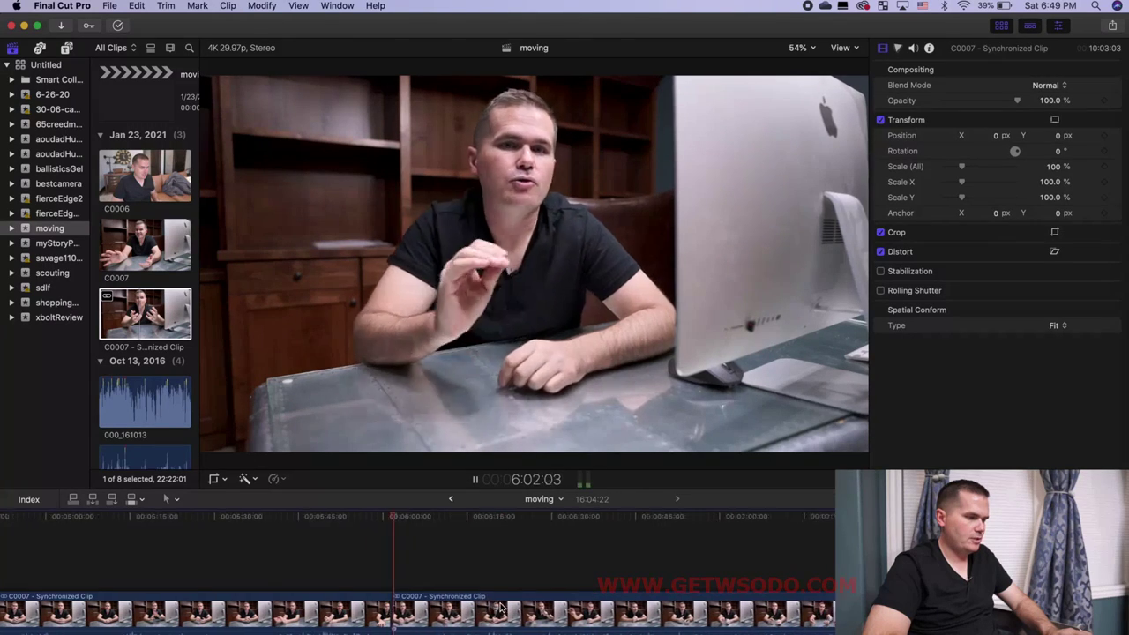
key(space)
- Play the remaining desk segment from about 9:07 and split it at 9:10:24
scroll(500, 607, right, 3)
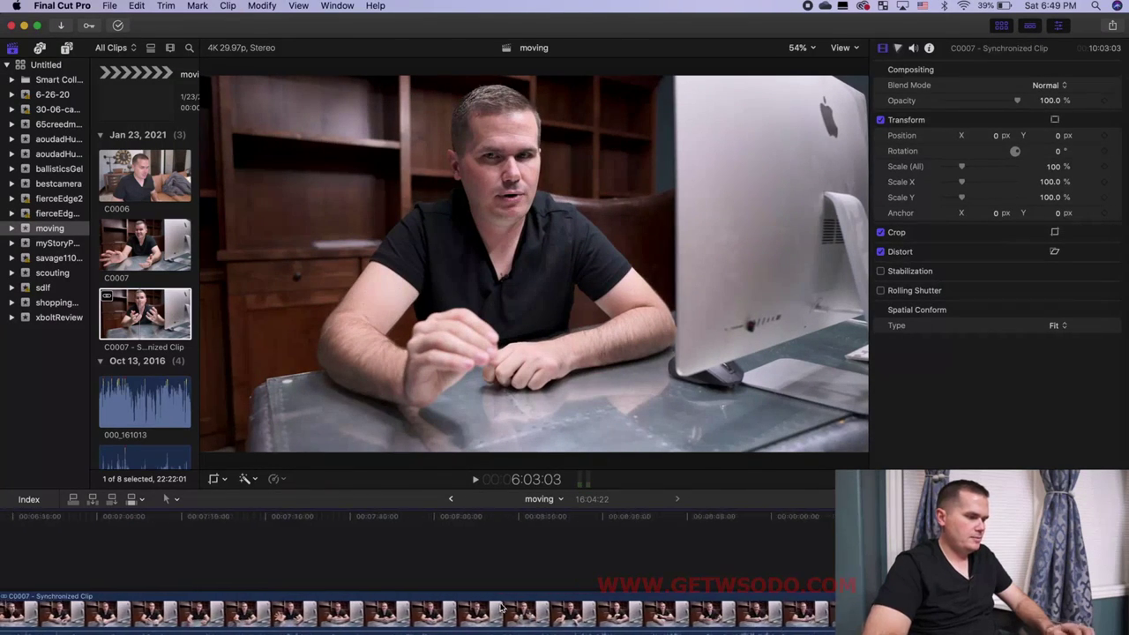
scroll(500, 606, right, 3)
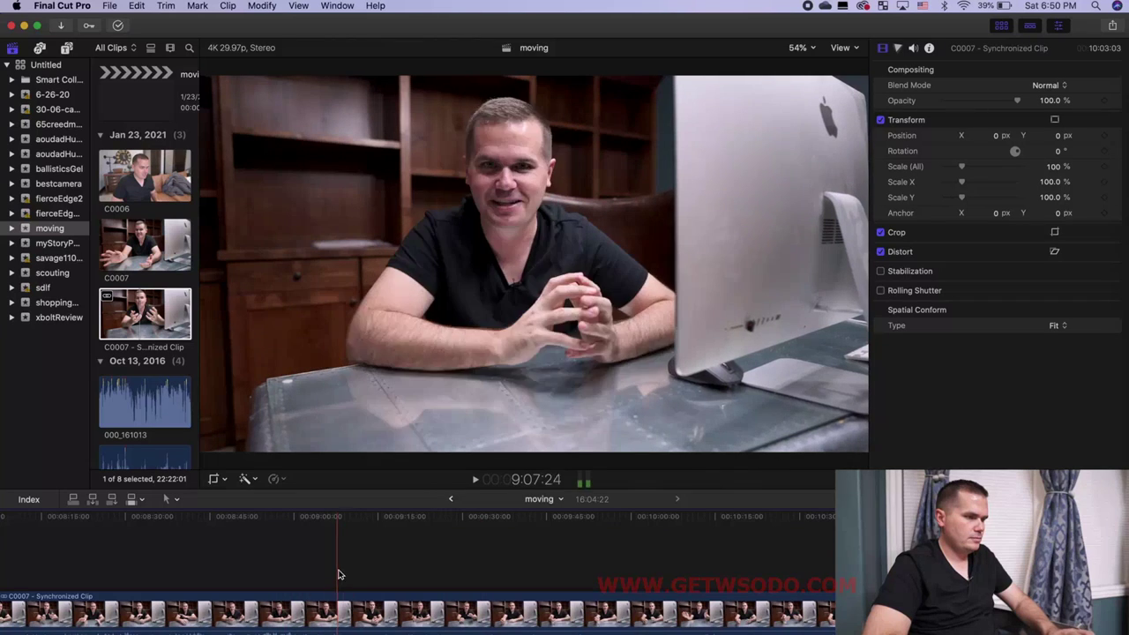
key(space)
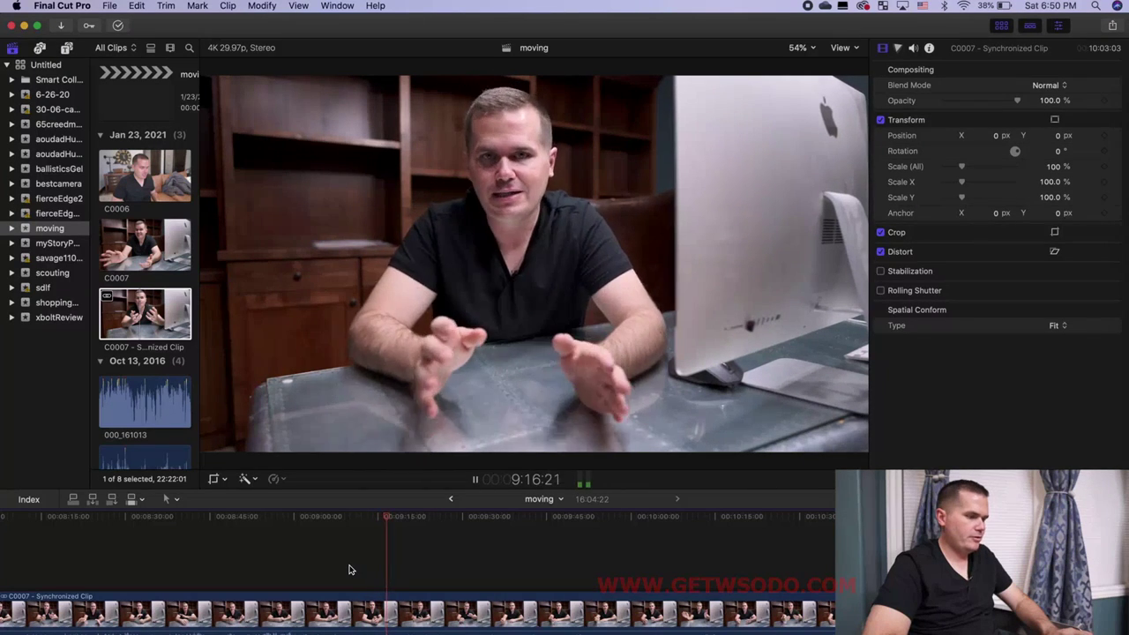
click(348, 569)
key(space)
key(space)
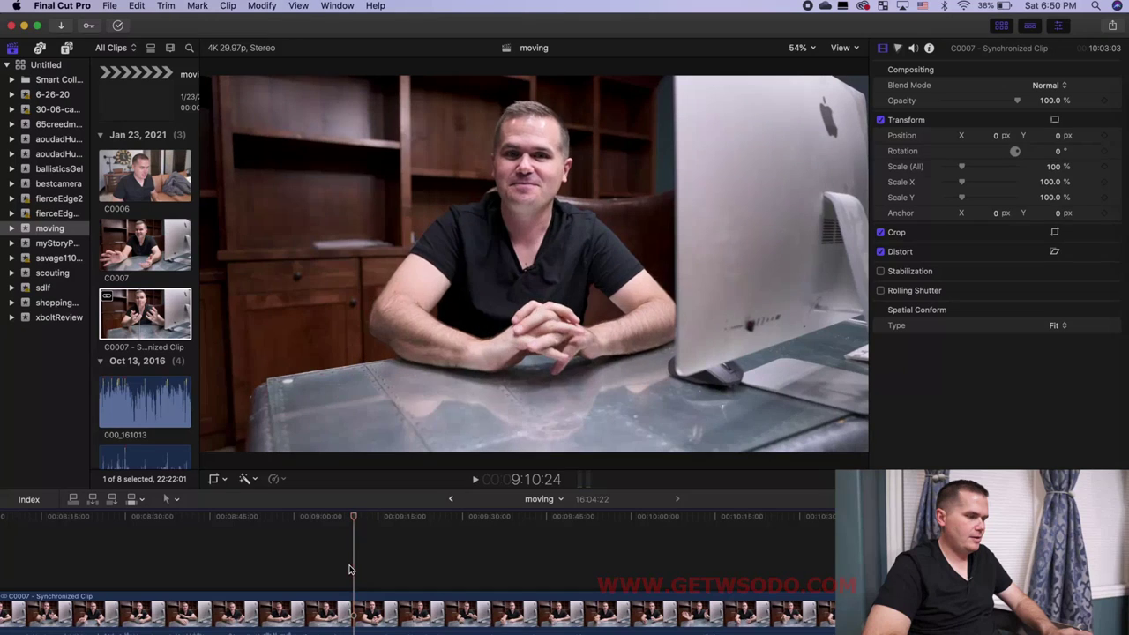
click(357, 579)
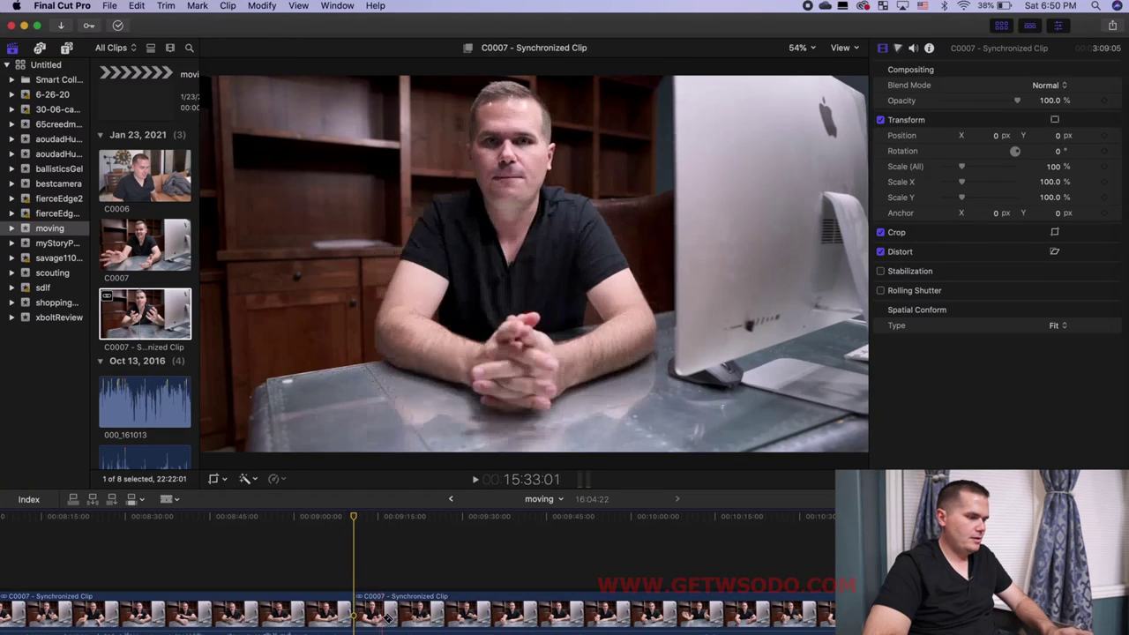
- Remove about five seconds of desk footage directly after the 9:10:24 cut
key(a)
click(388, 618)
key(Delete)
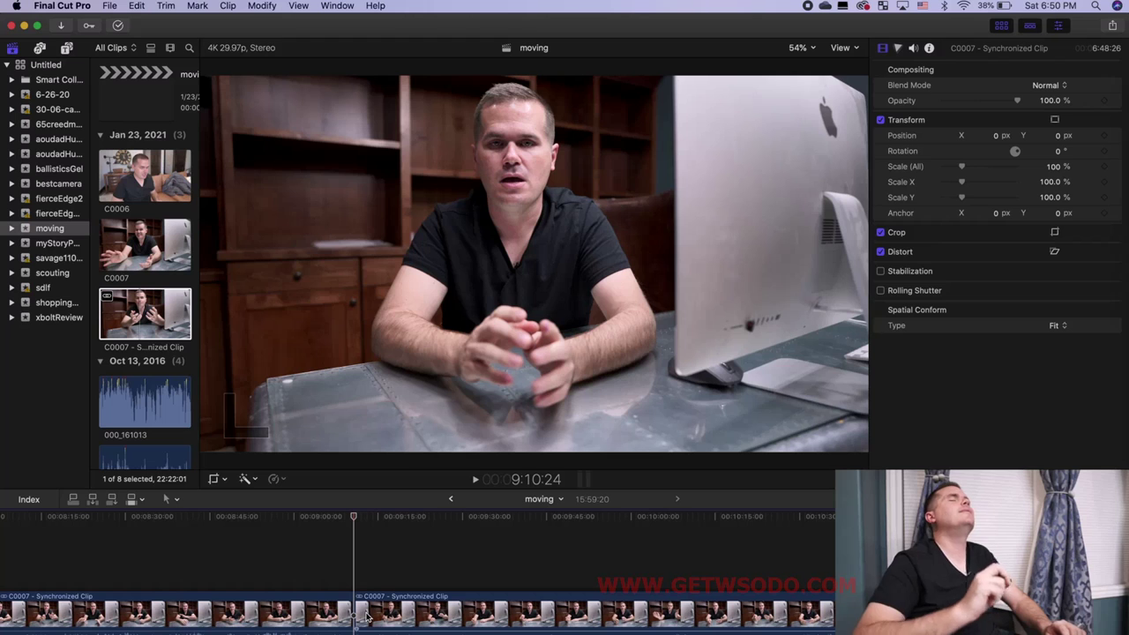
- Play the end of the desk segment, split it at 10:59:20, and delete everything after the cut
scroll(590, 609, right, 5)
scroll(470, 565, right, 4)
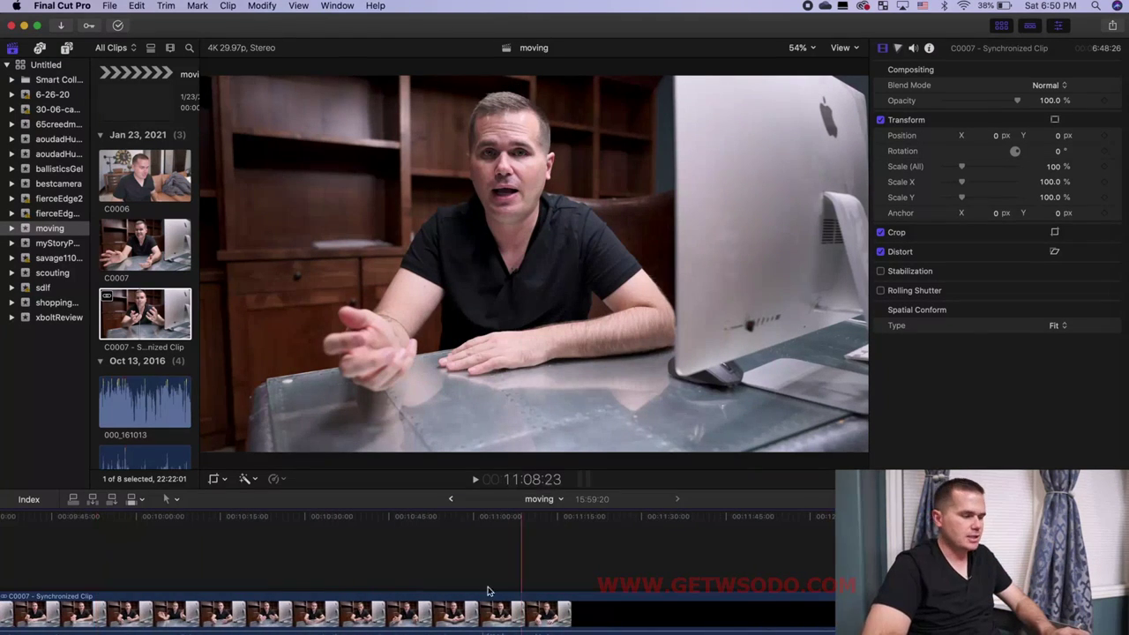
key(space)
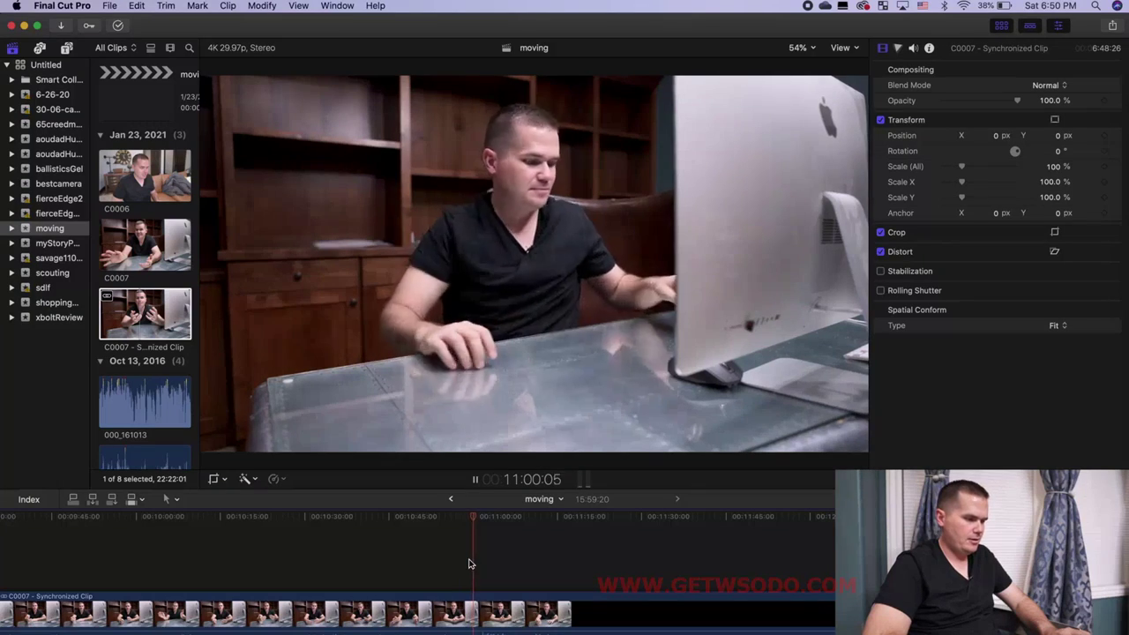
click(455, 517)
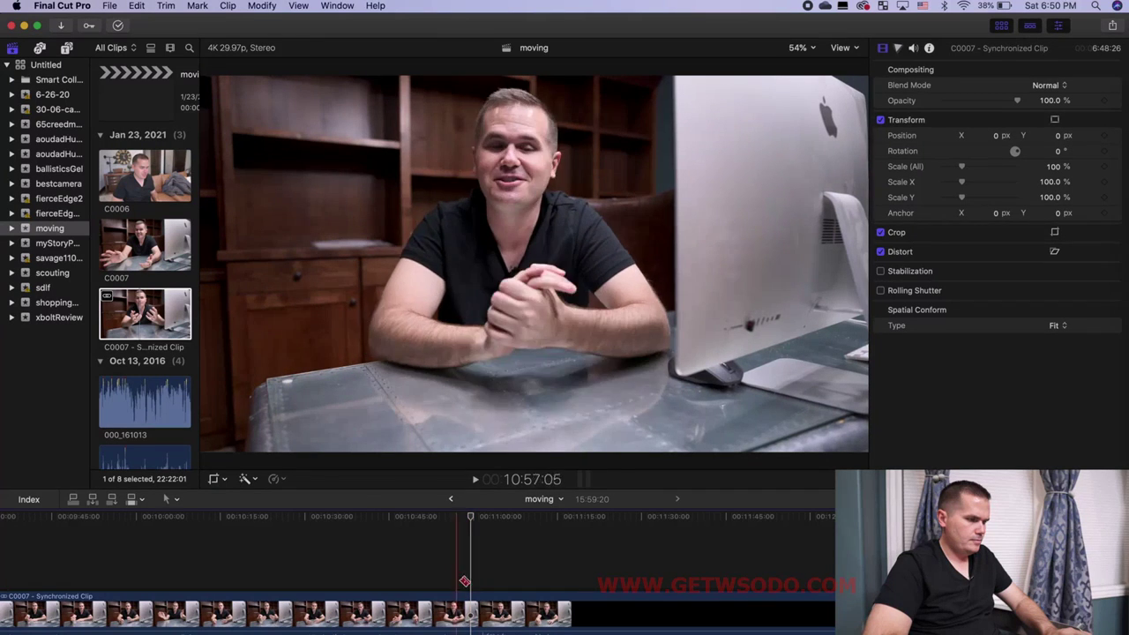
click(474, 614)
key(super+b)
click(518, 615)
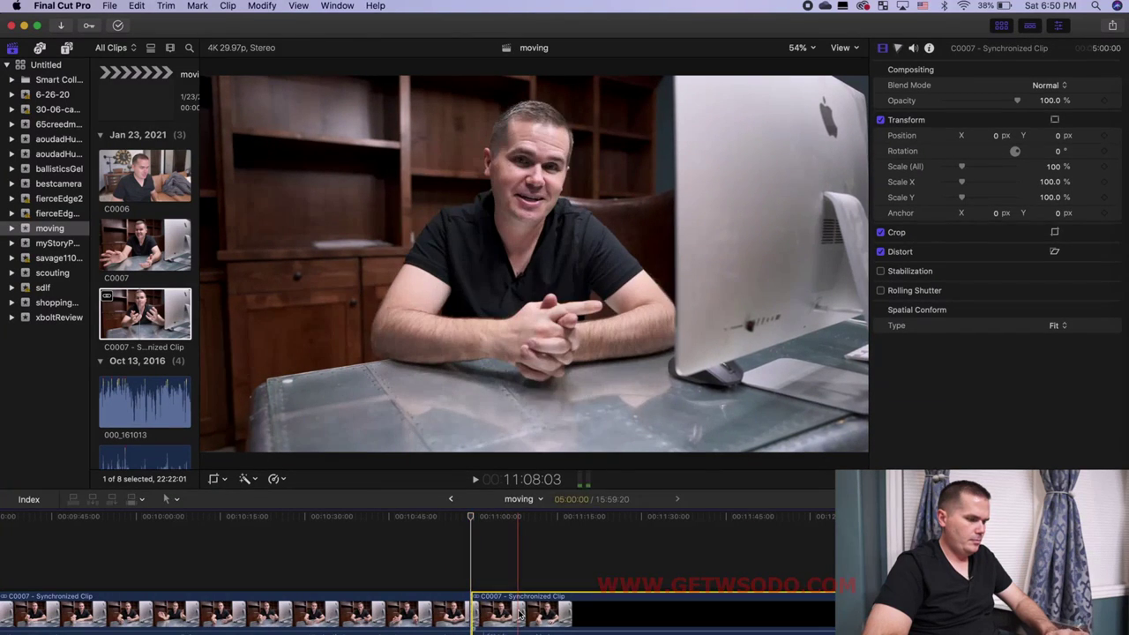
key(Delete)
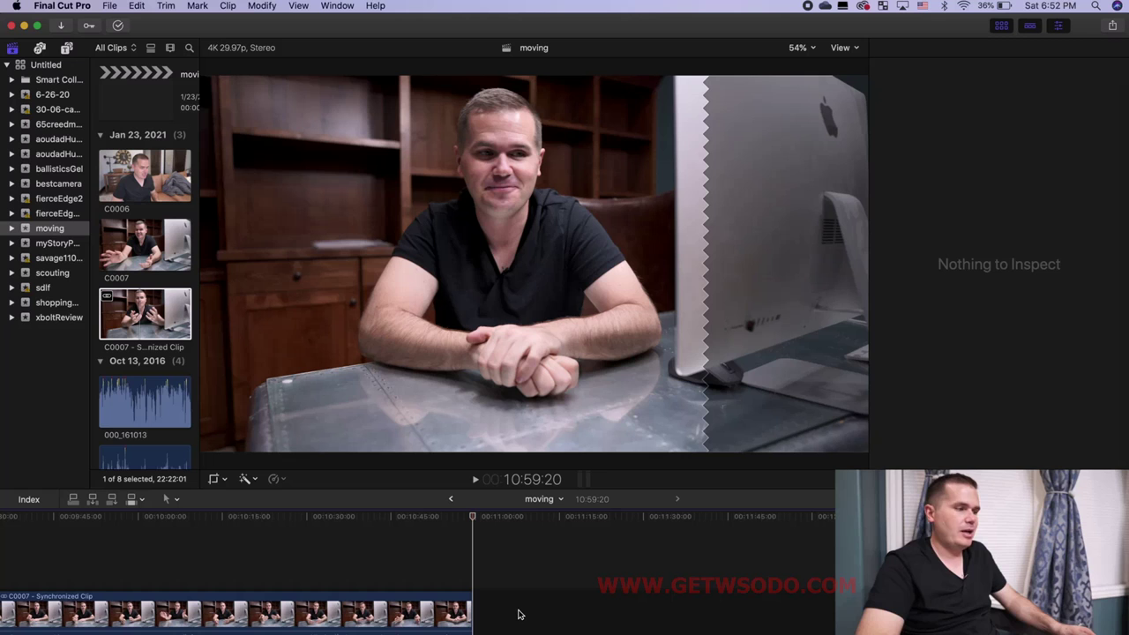
- Look over the rough-cut timeline and open the Apple Devices 4K export settings for the moving project
scroll(519, 615, left, 15)
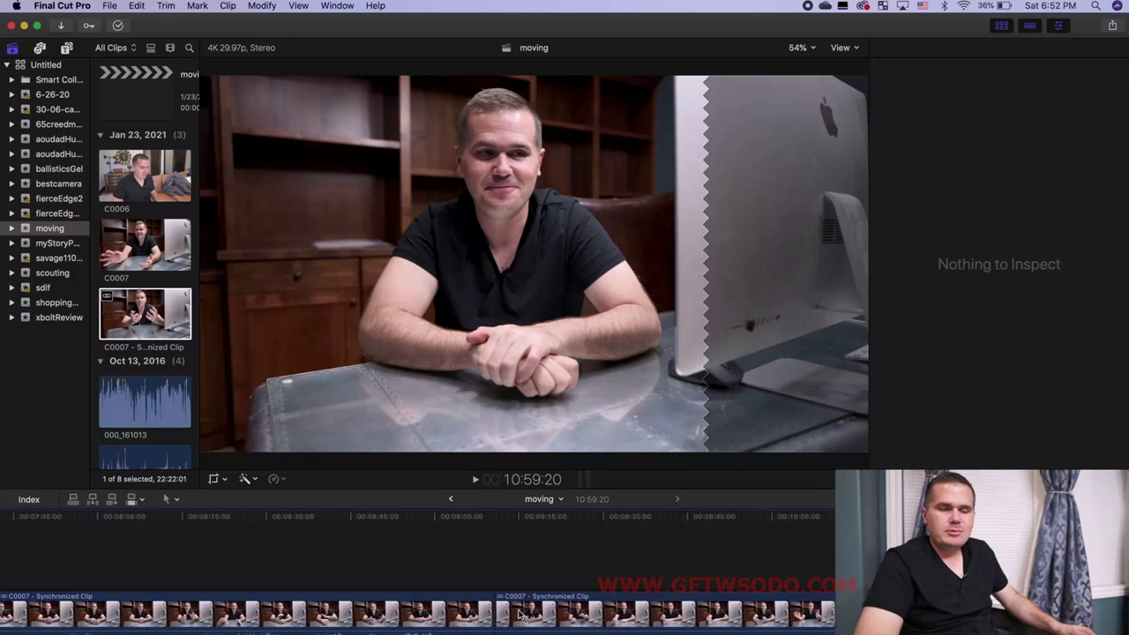
scroll(519, 615, right, 3)
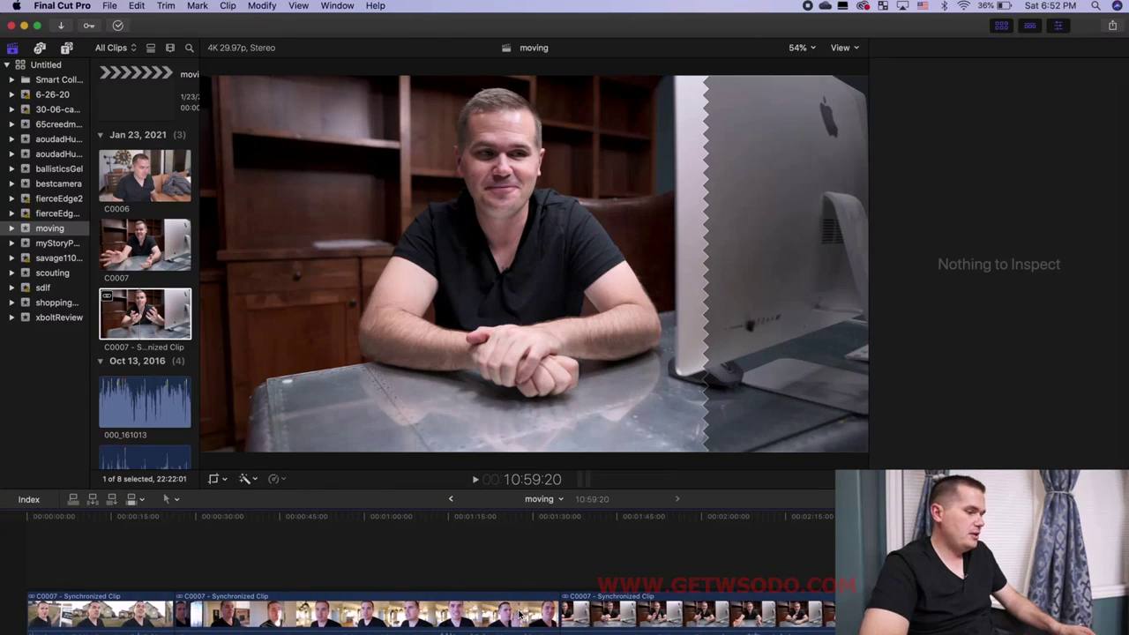
scroll(520, 615, right, 10)
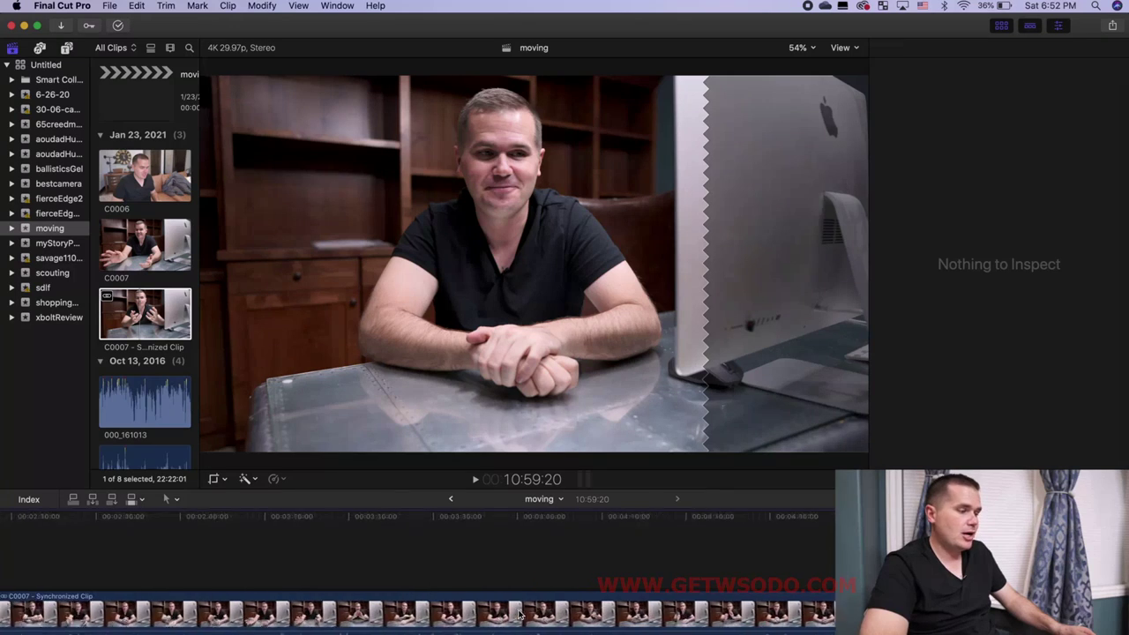
scroll(519, 615, left, 5)
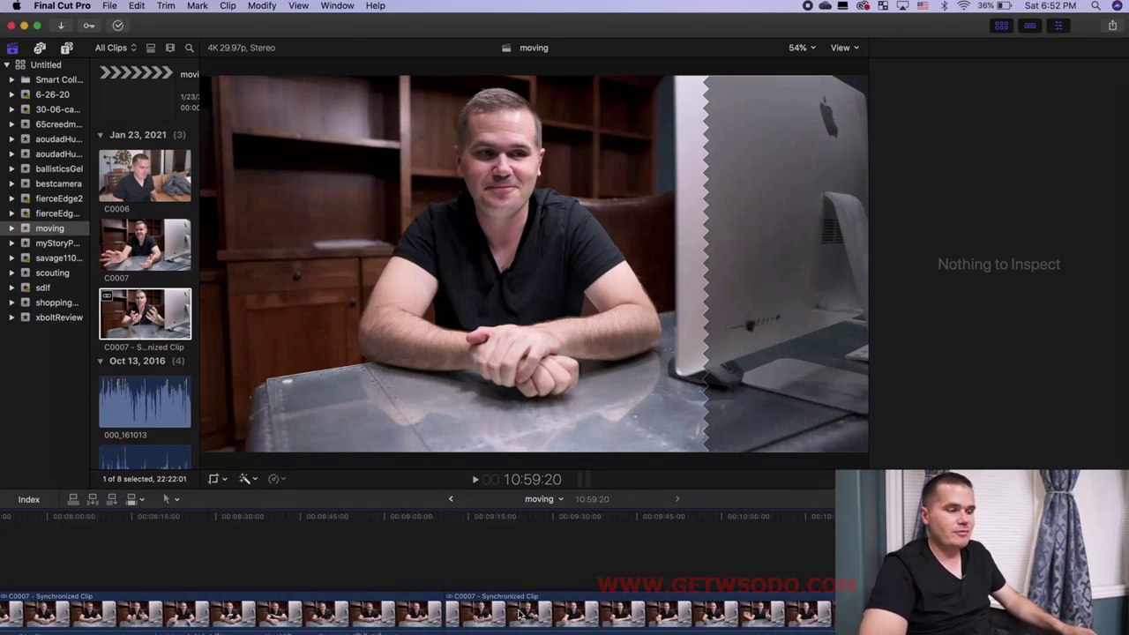
scroll(519, 614, right, 10)
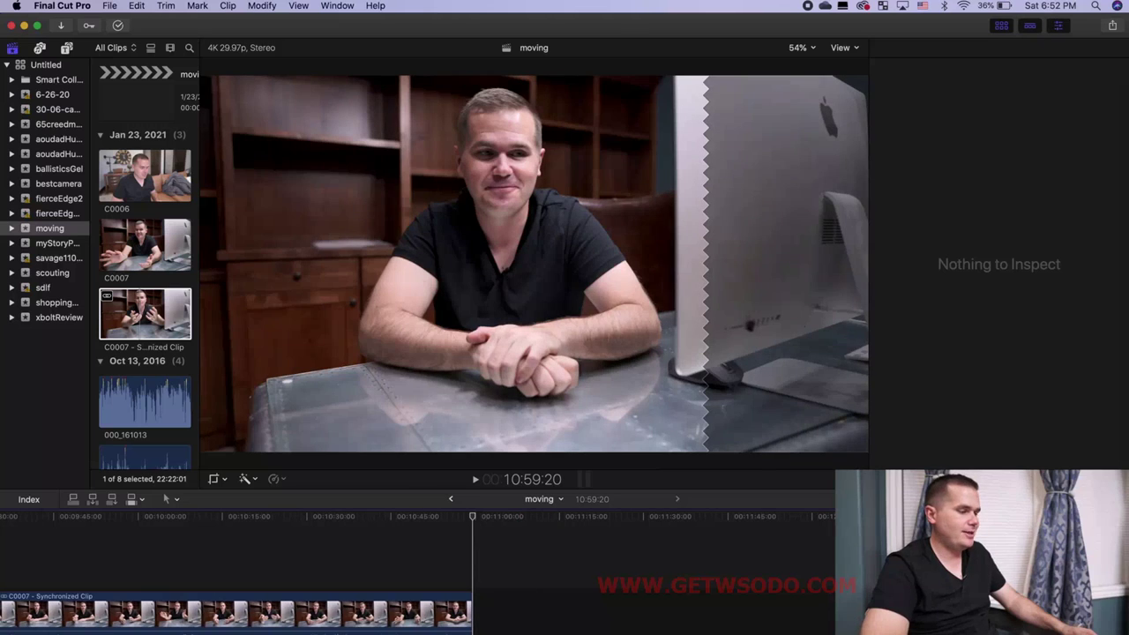
click(1111, 26)
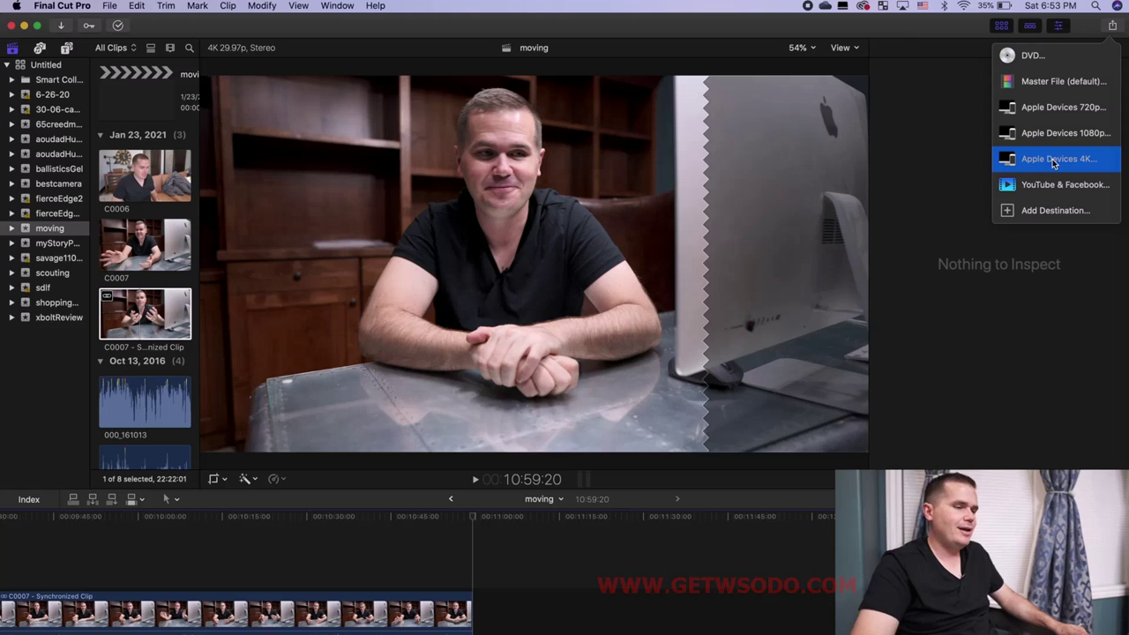
click(1052, 160)
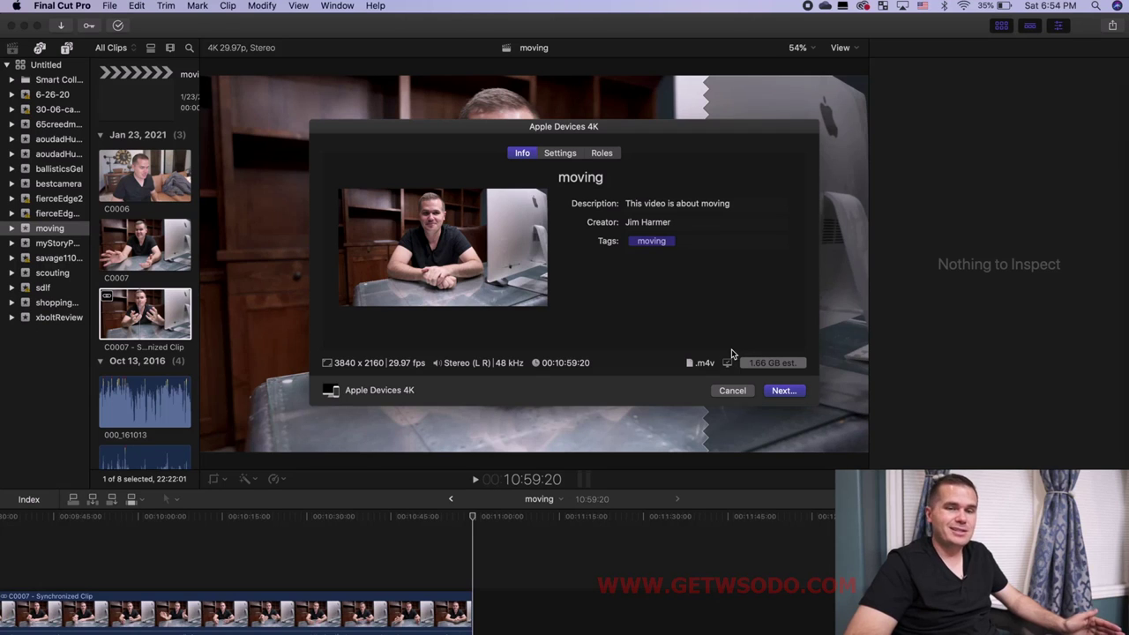
- In the Mac's Energy Saver settings, set the battery display-off time to 1 hr and enable putting hard disks to sleep when possible
mouse_move(1124, 388)
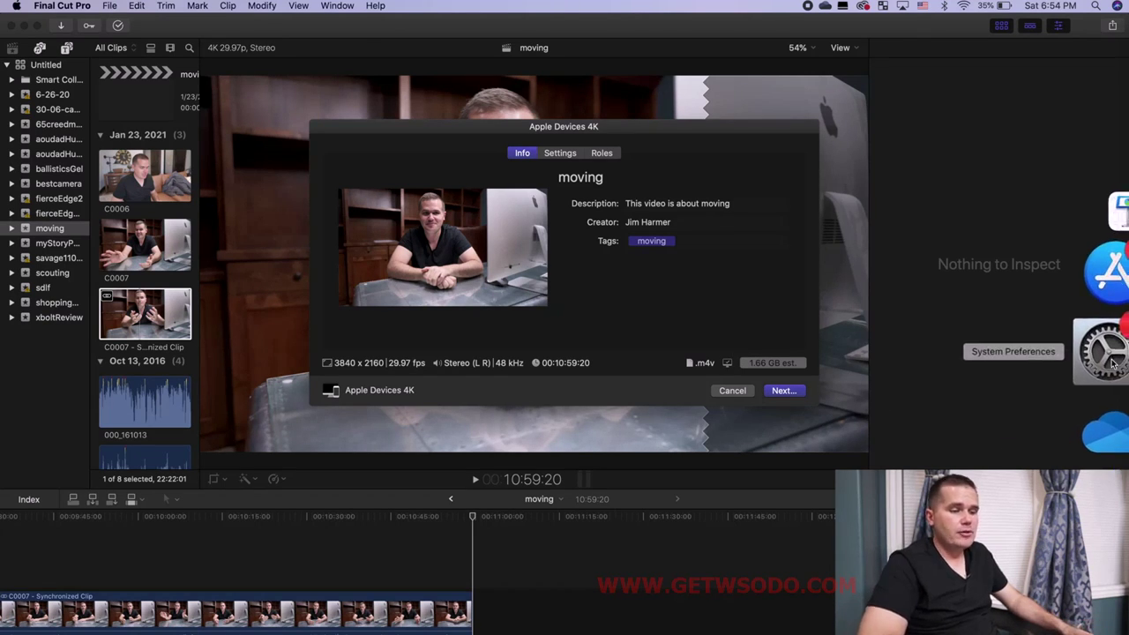
click(1106, 353)
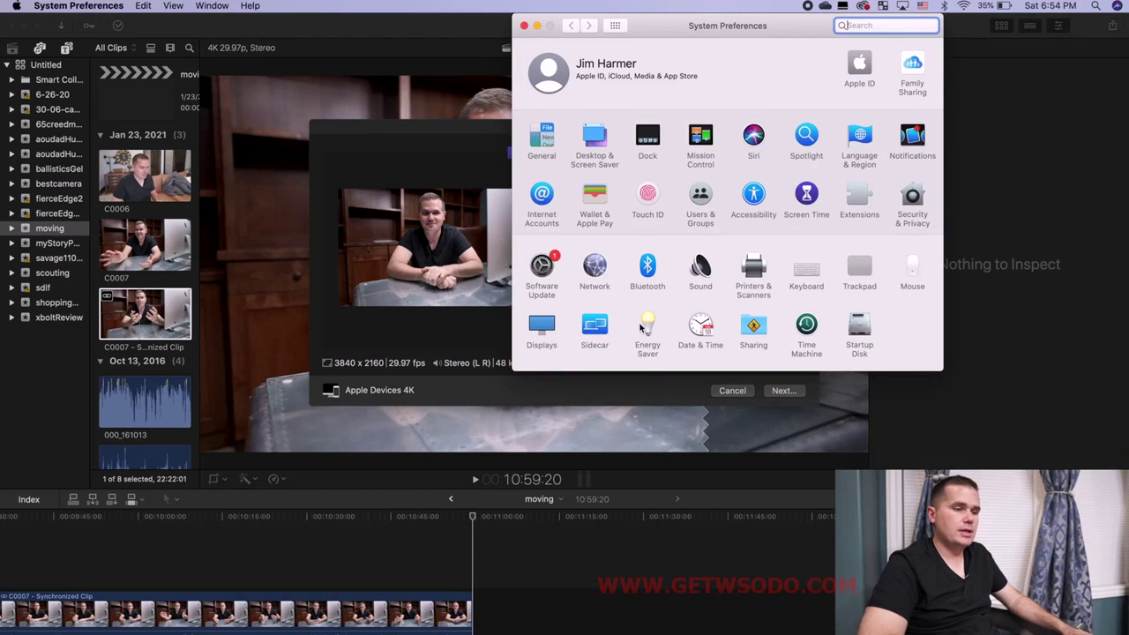
click(642, 328)
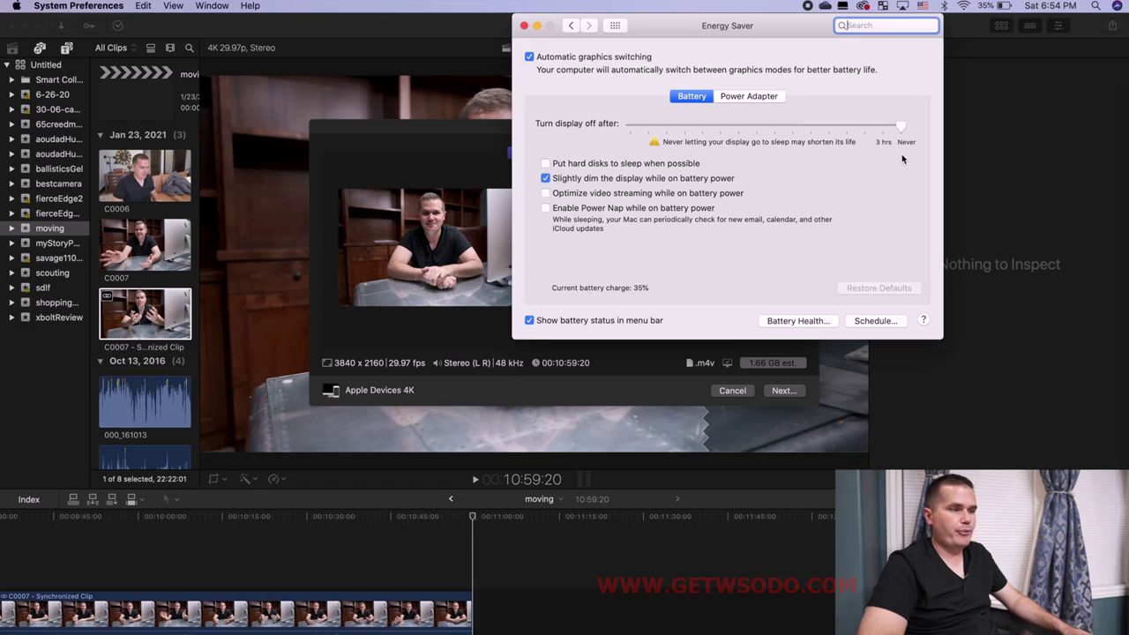
click(797, 128)
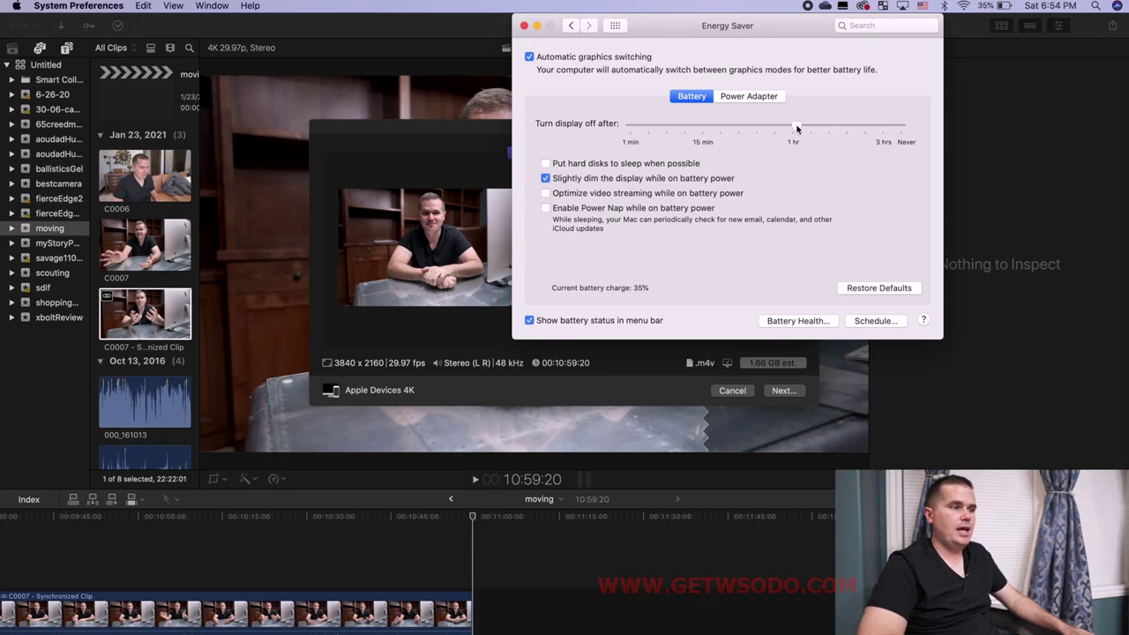
click(633, 168)
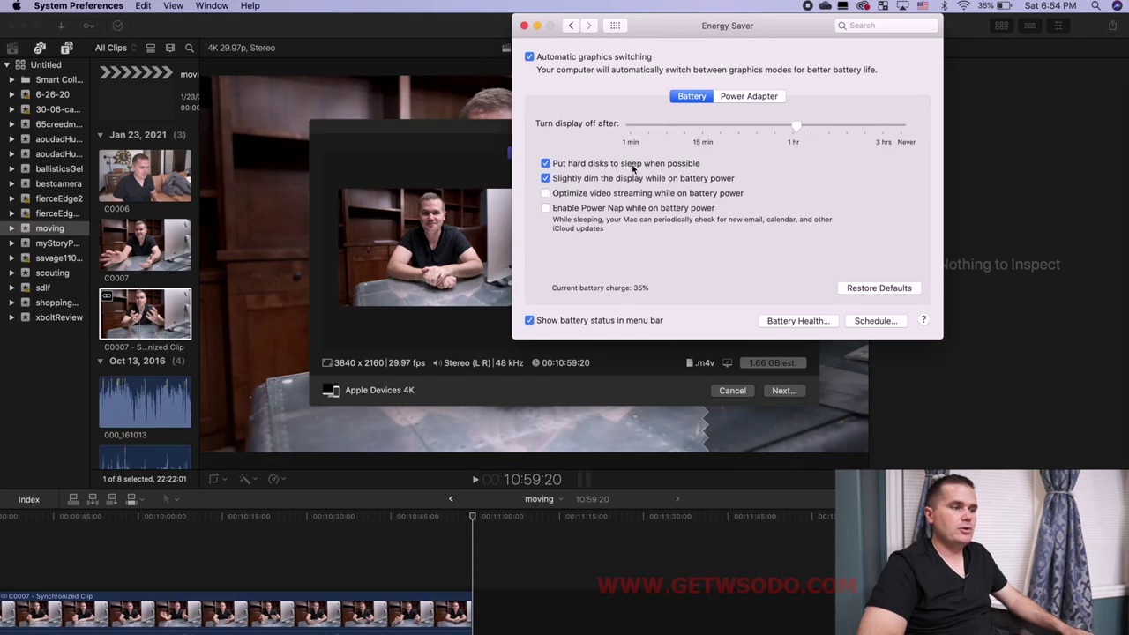
click(523, 26)
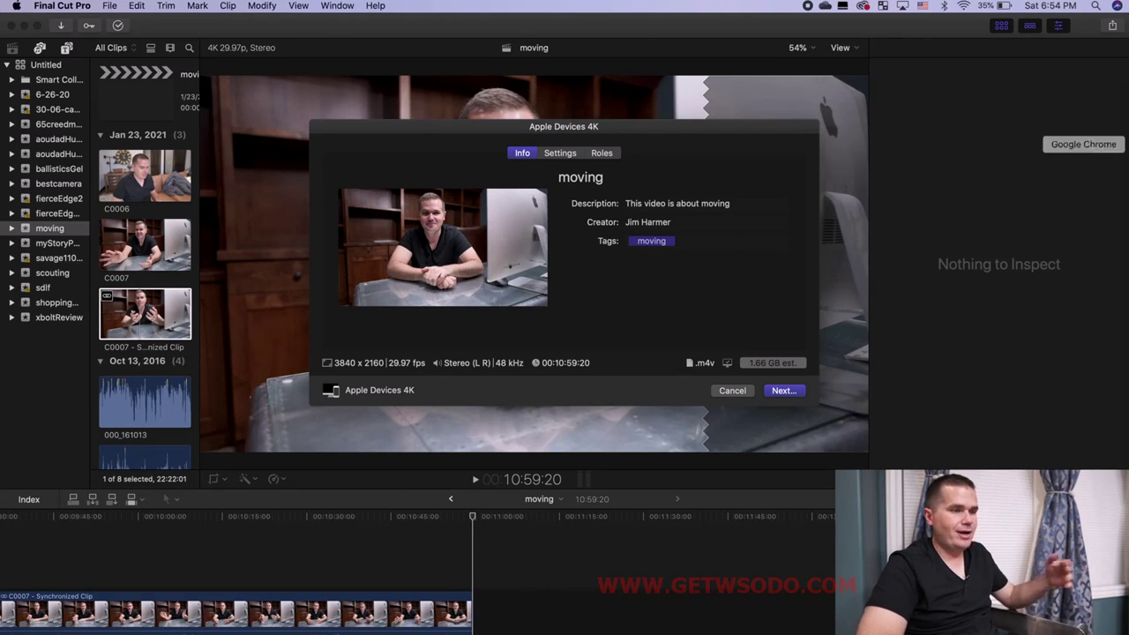
- Switch to Google Chrome and open youtube.com in a new tab
click(1106, 171)
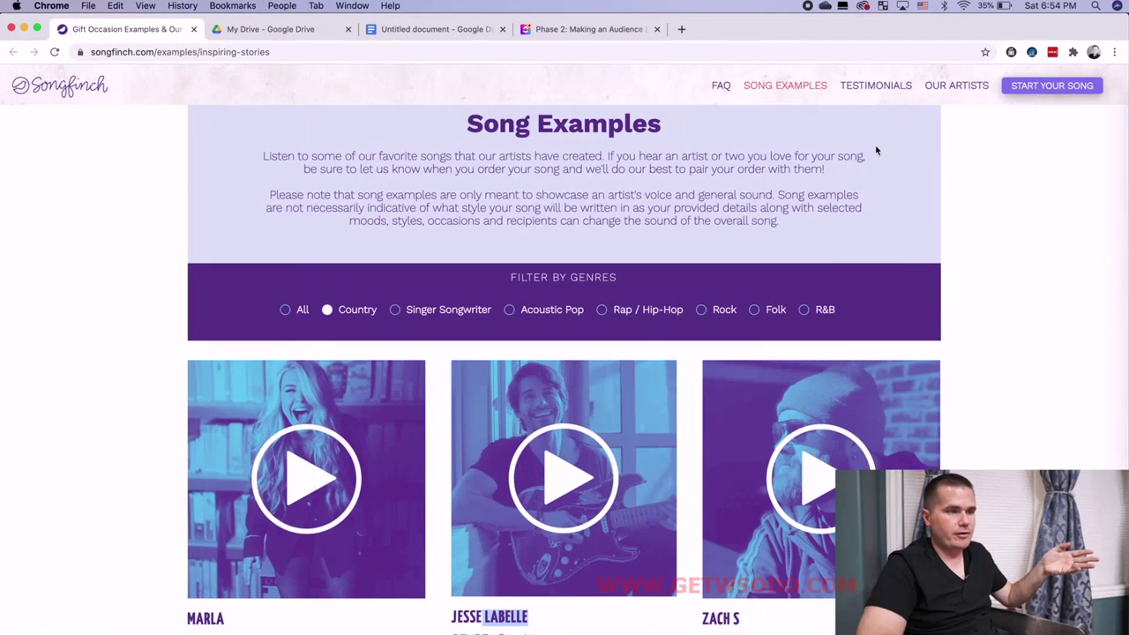
click(689, 30)
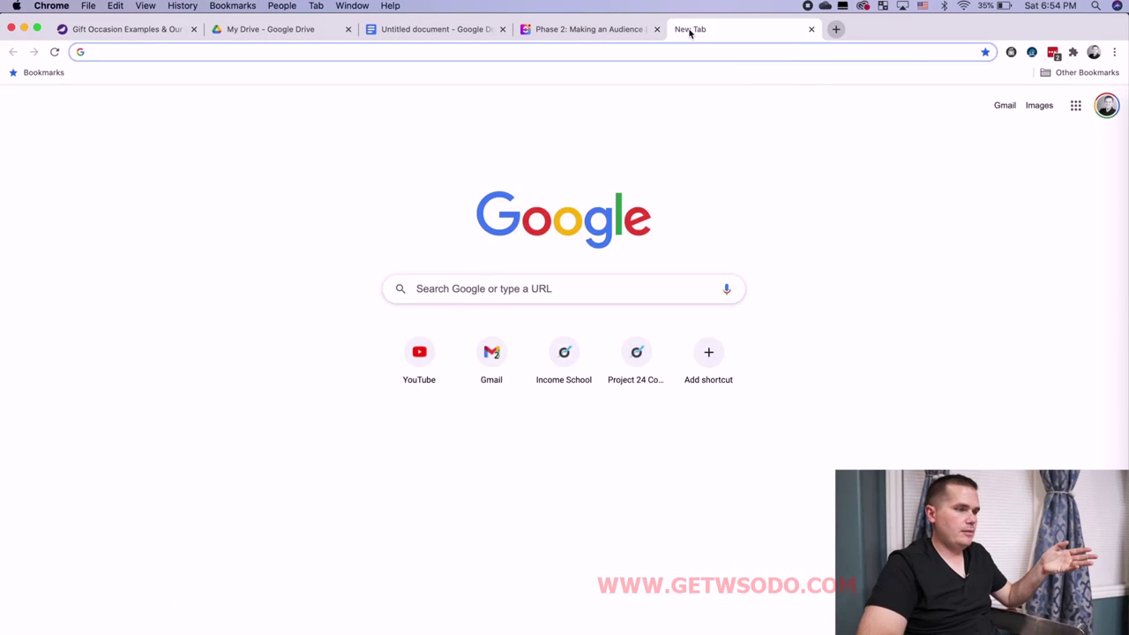
text(youtube.com)
key(Return)
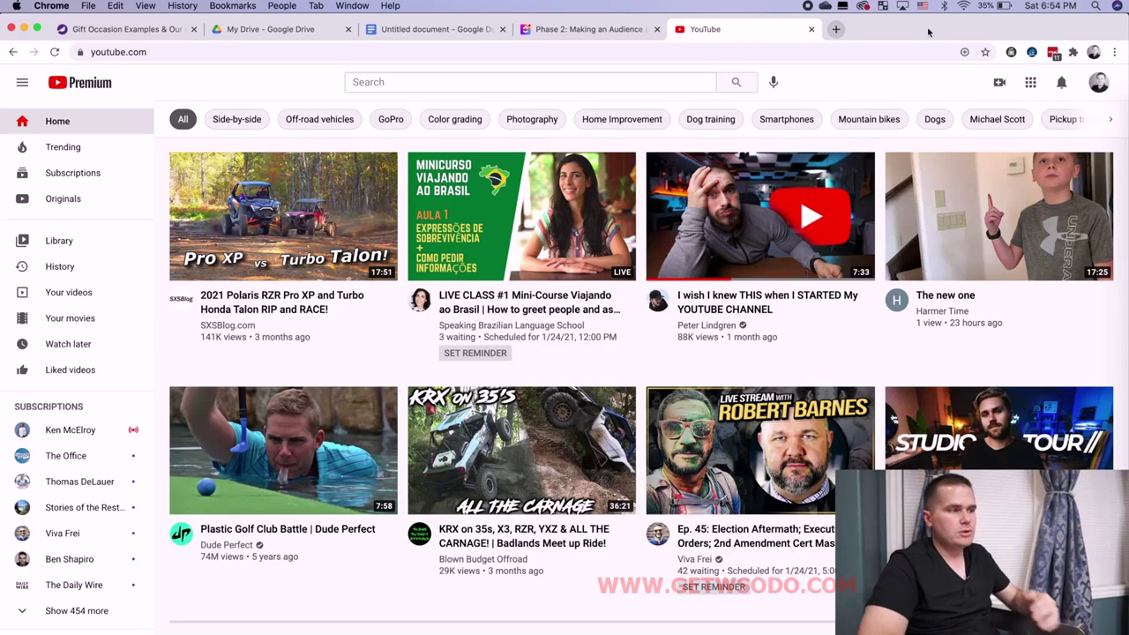
- Start a YouTube video upload using IMG_0632.MOV from the Downloads folder
click(1100, 83)
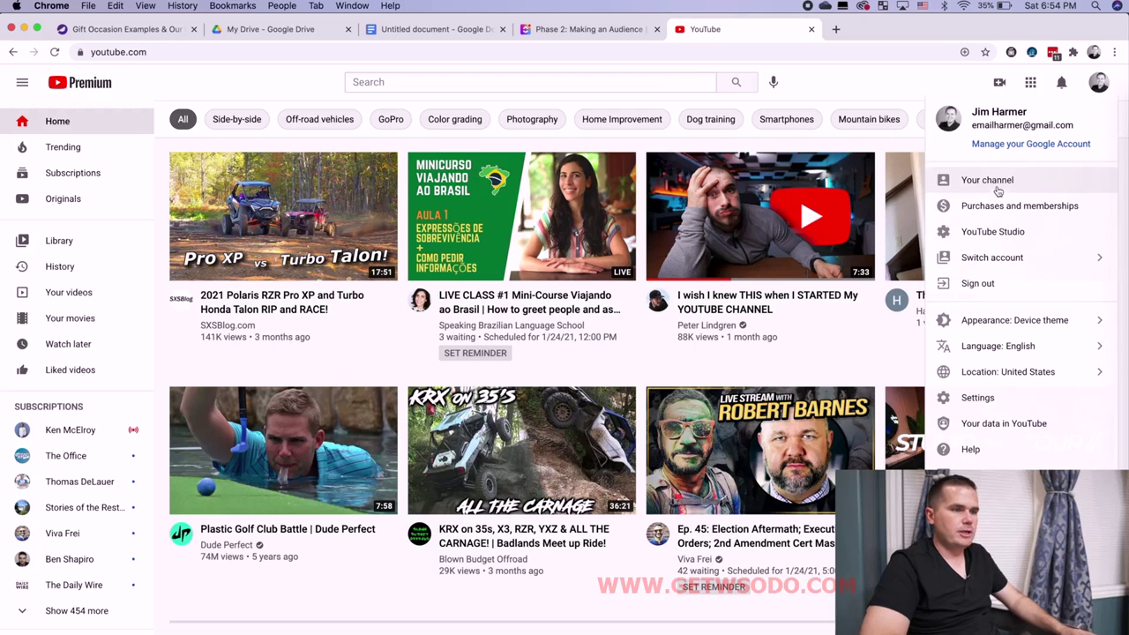
click(999, 82)
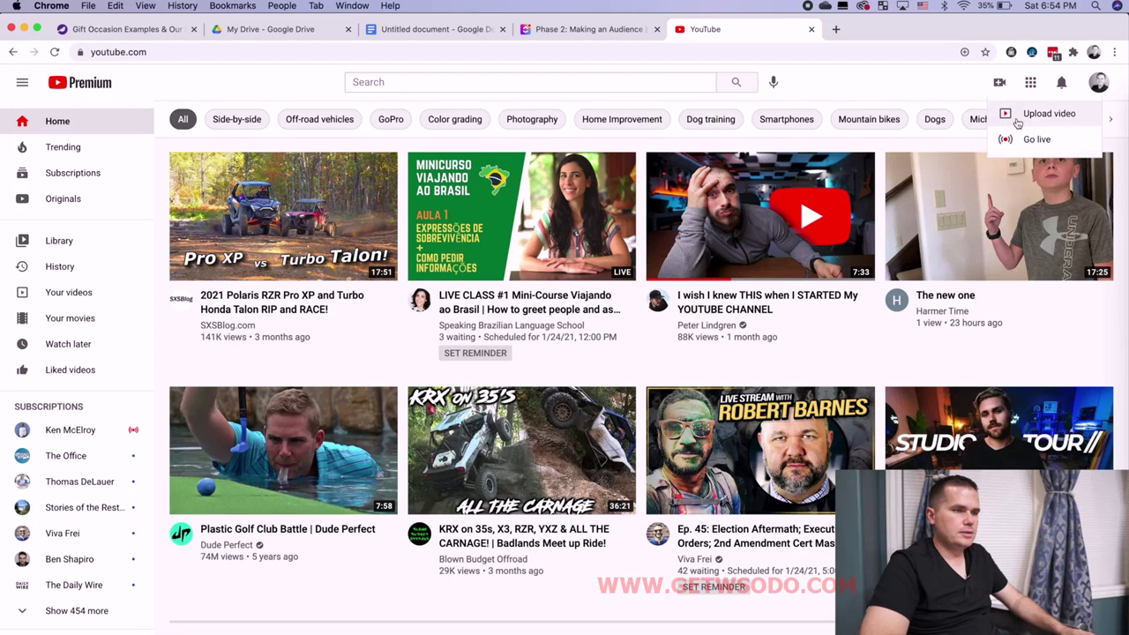
click(1014, 115)
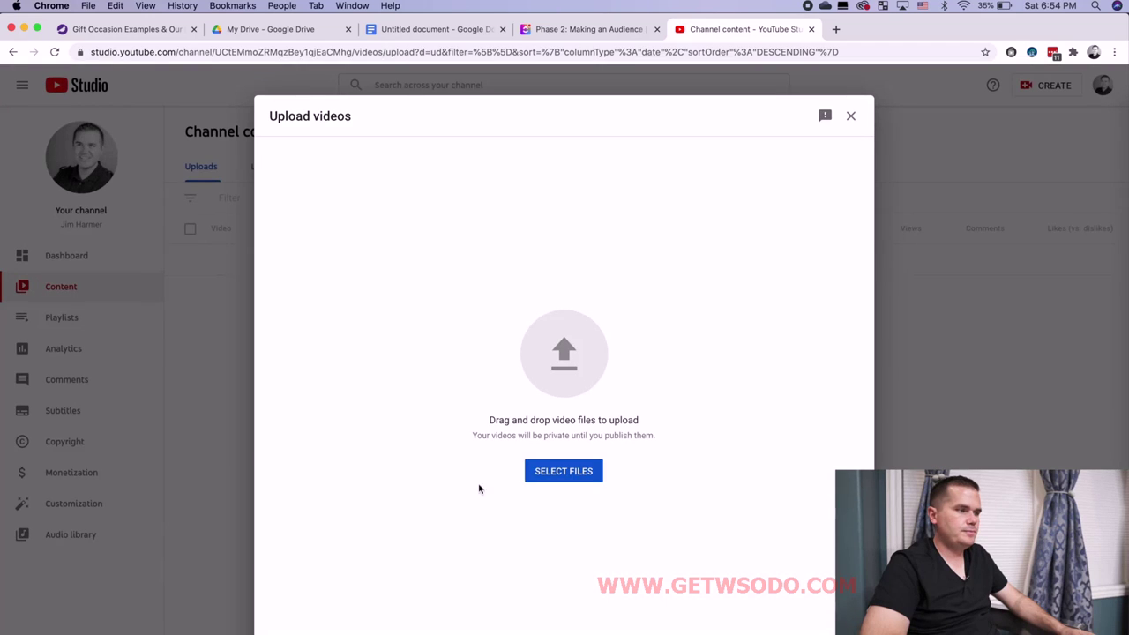
click(546, 470)
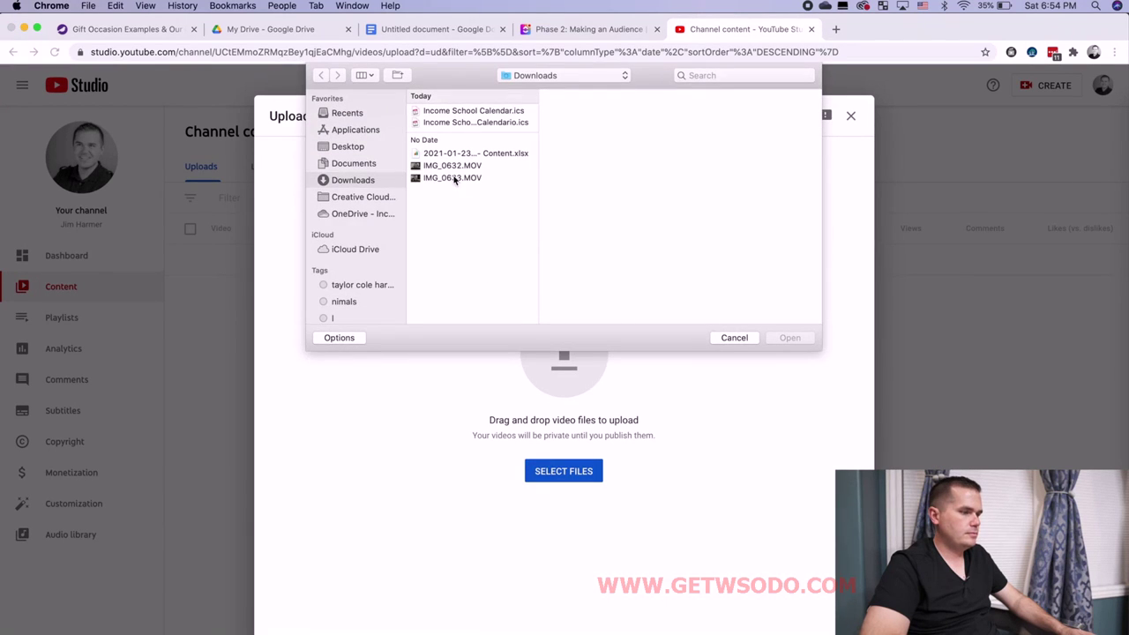
click(450, 166)
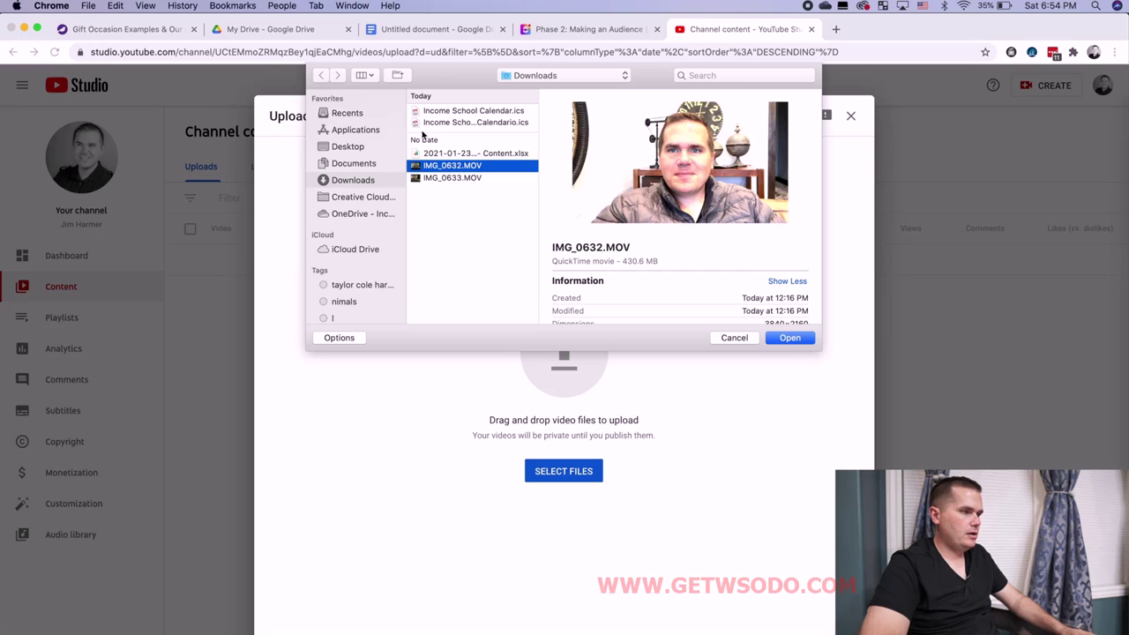
click(790, 337)
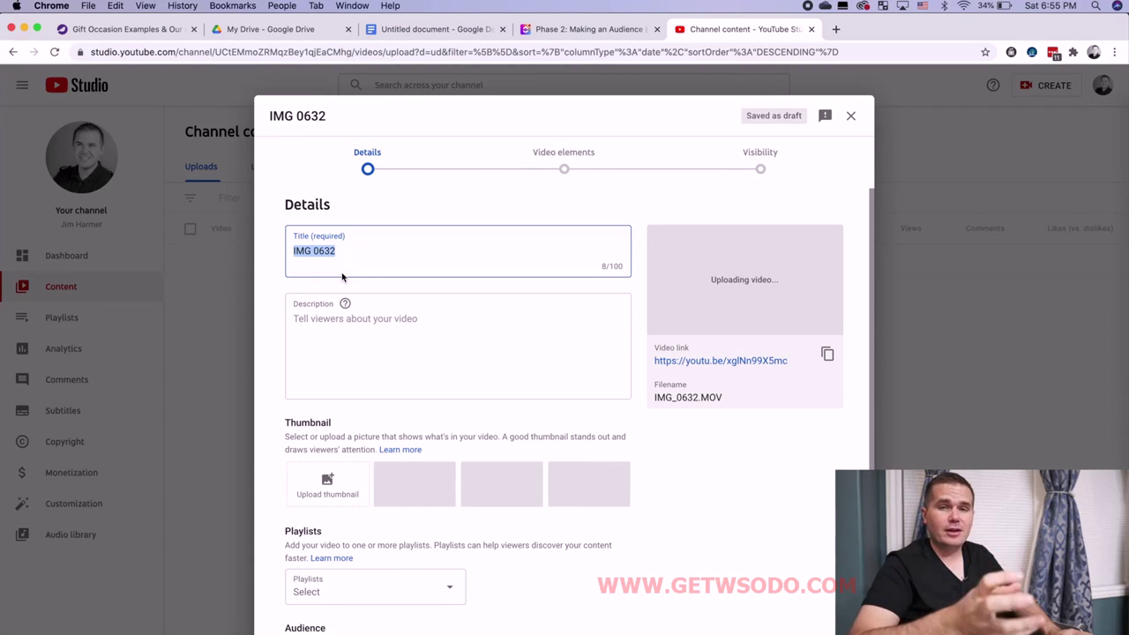
- Title the uploaded video "I saved $32,500 on a realtor! (And I didn't sell "by owner")"
text(I saved)
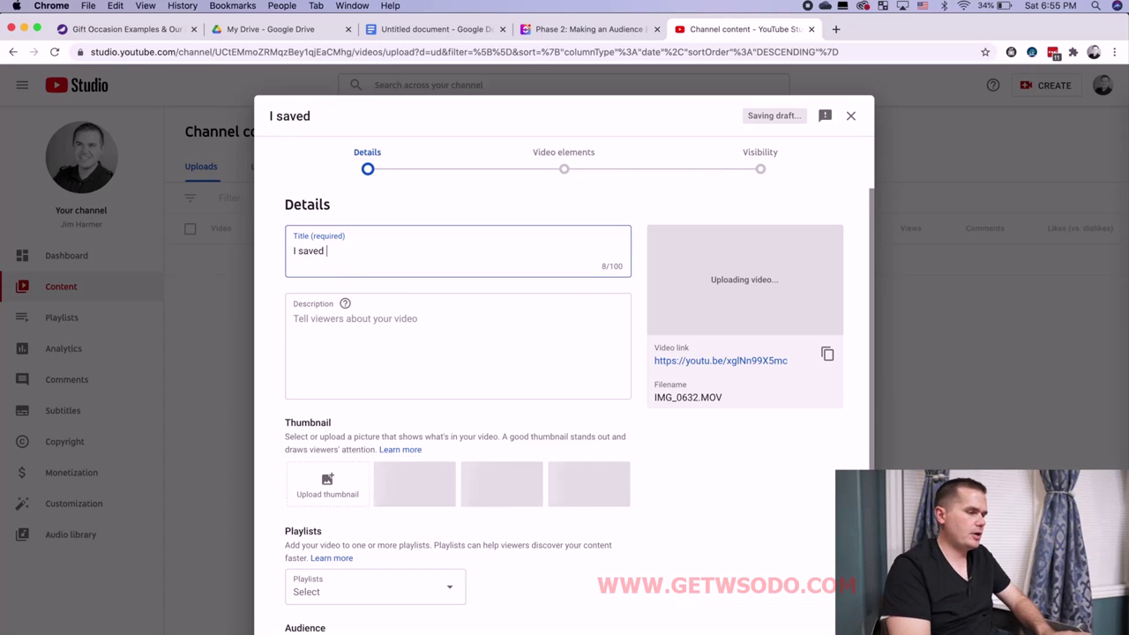
text( $32)
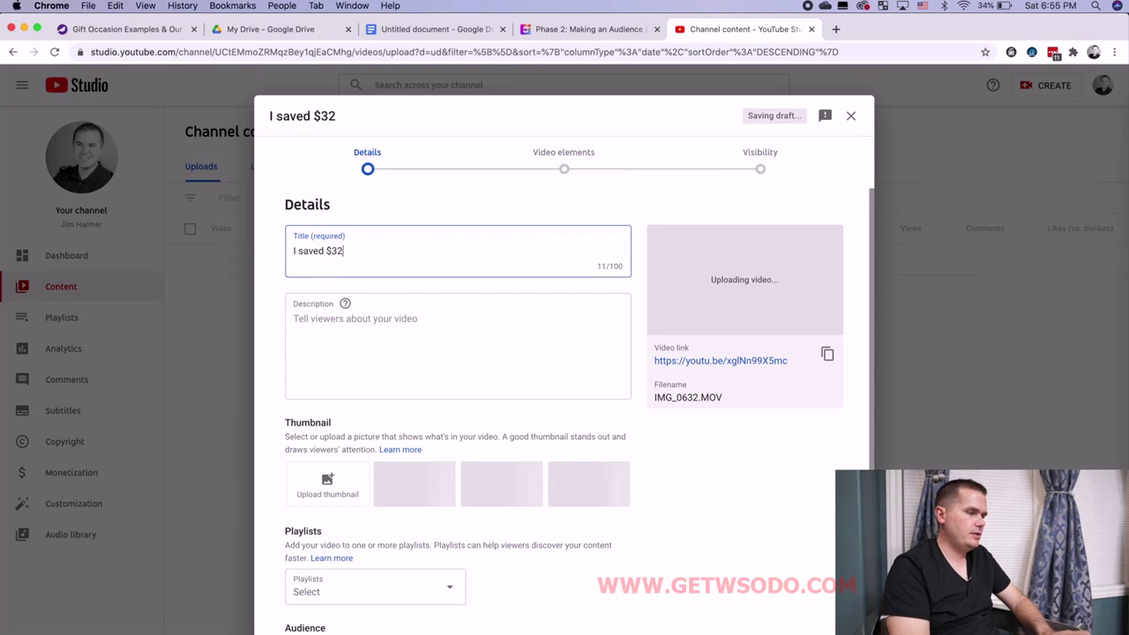
text(.,5000)
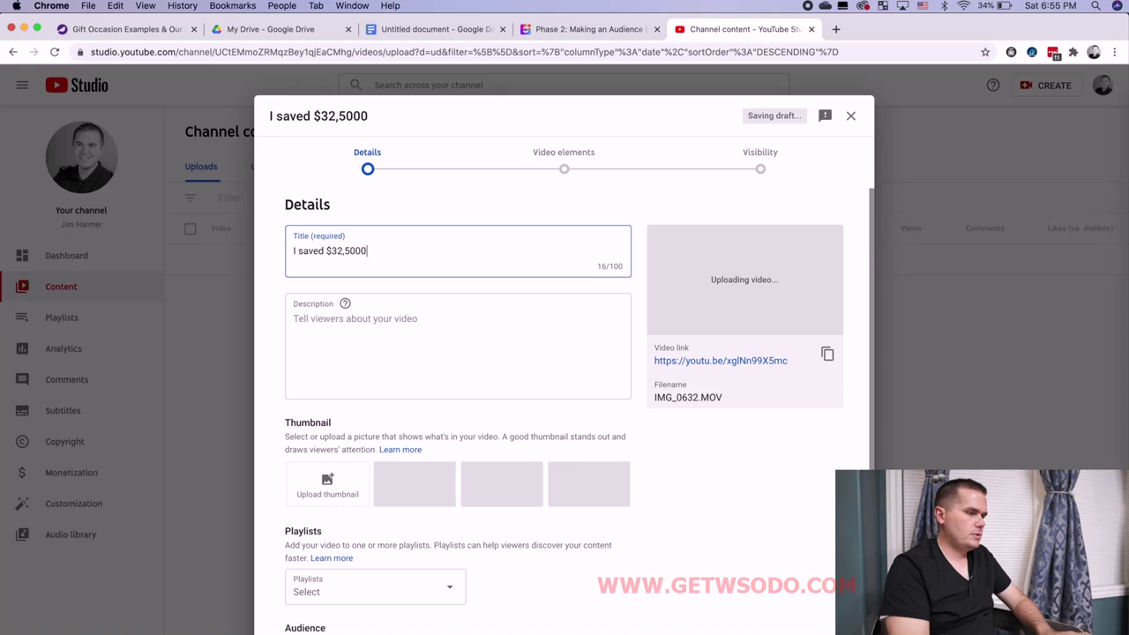
text( o)
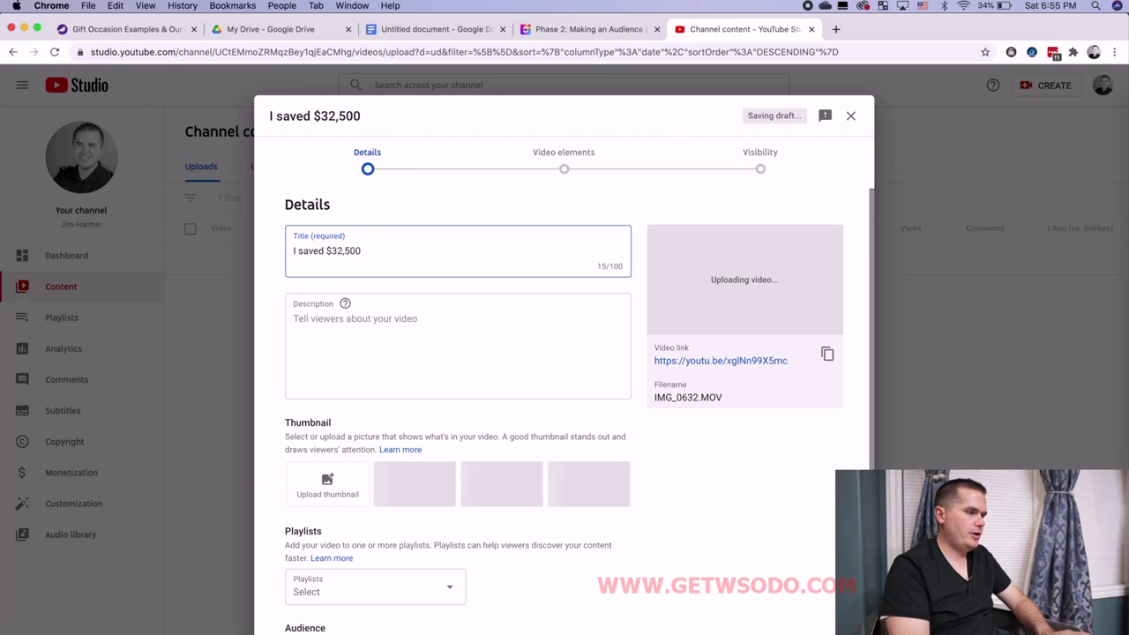
text( on a )
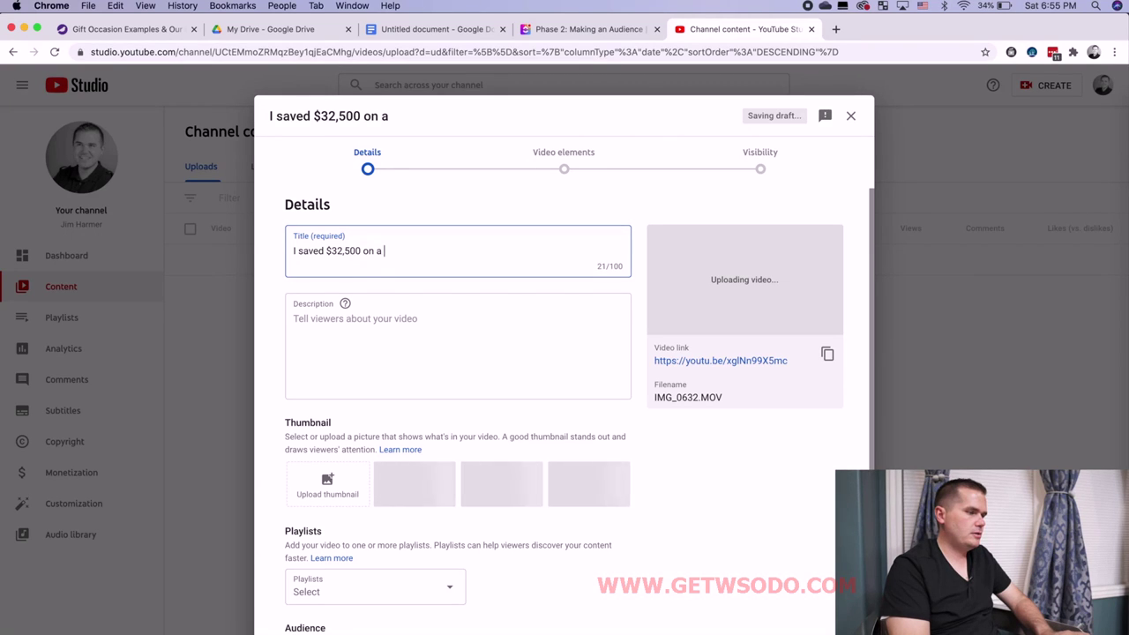
text(realtor!  (And I didn't sell )
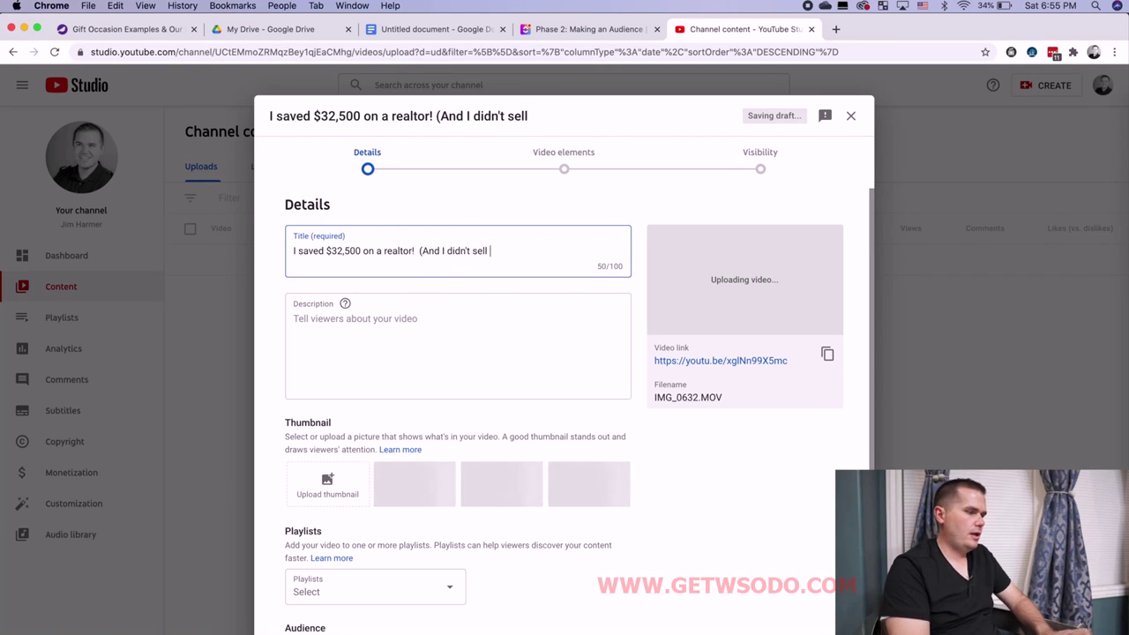
text("by)
key(BackSpace)
text(owner")
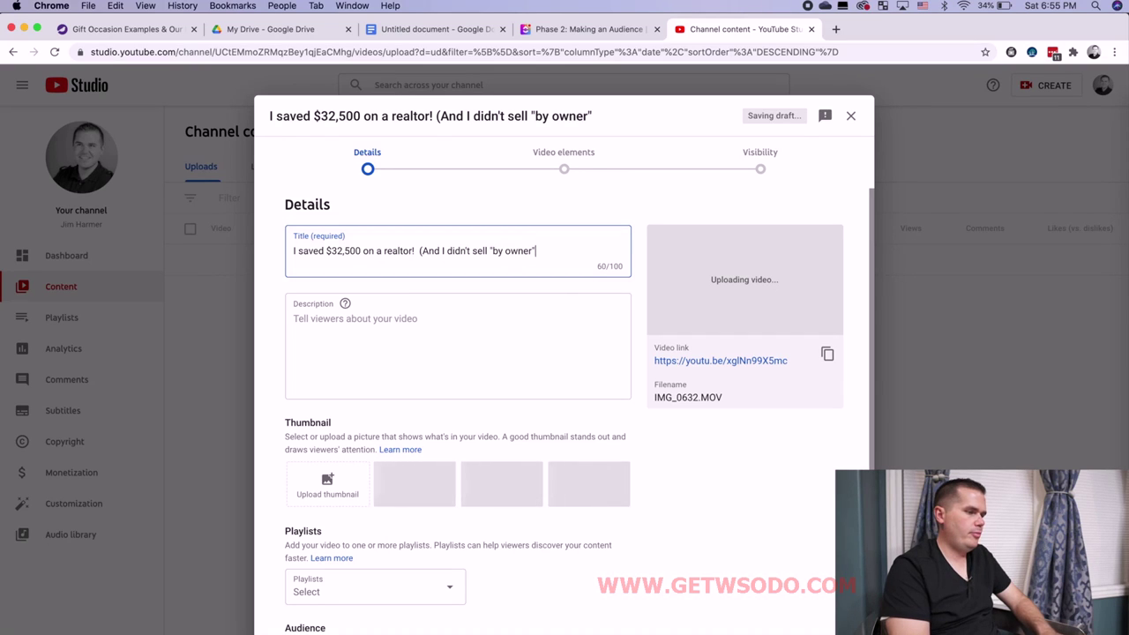
text())
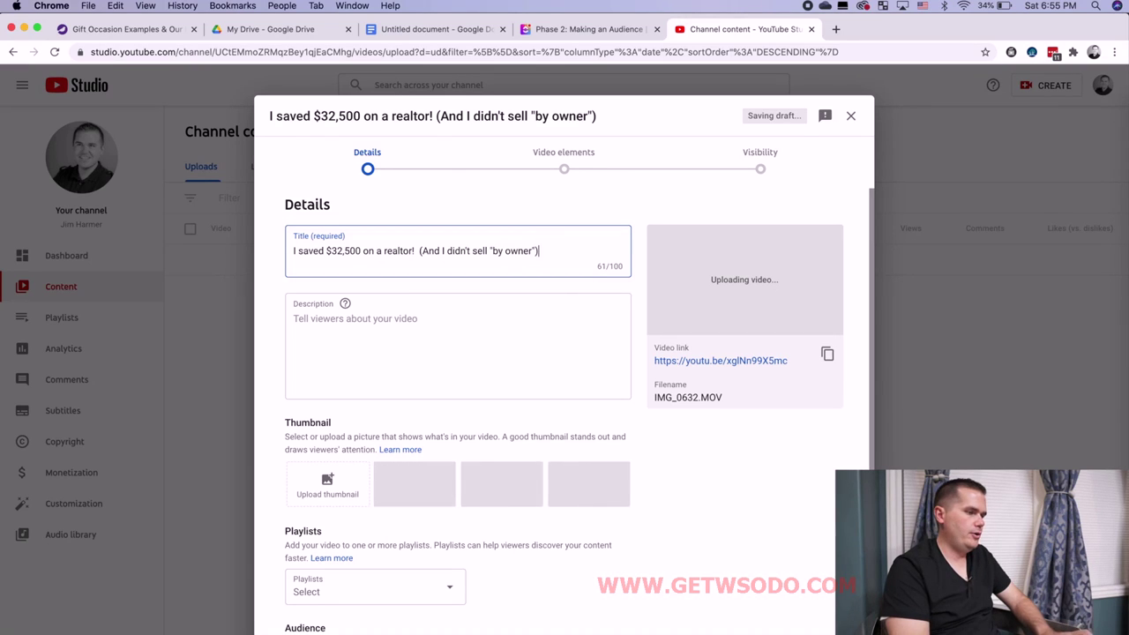
- Begin the video description by explaining that money was saved through a flat fee listing service rather than a traditional realtor paid 6%
click(415, 250)
click(385, 347)
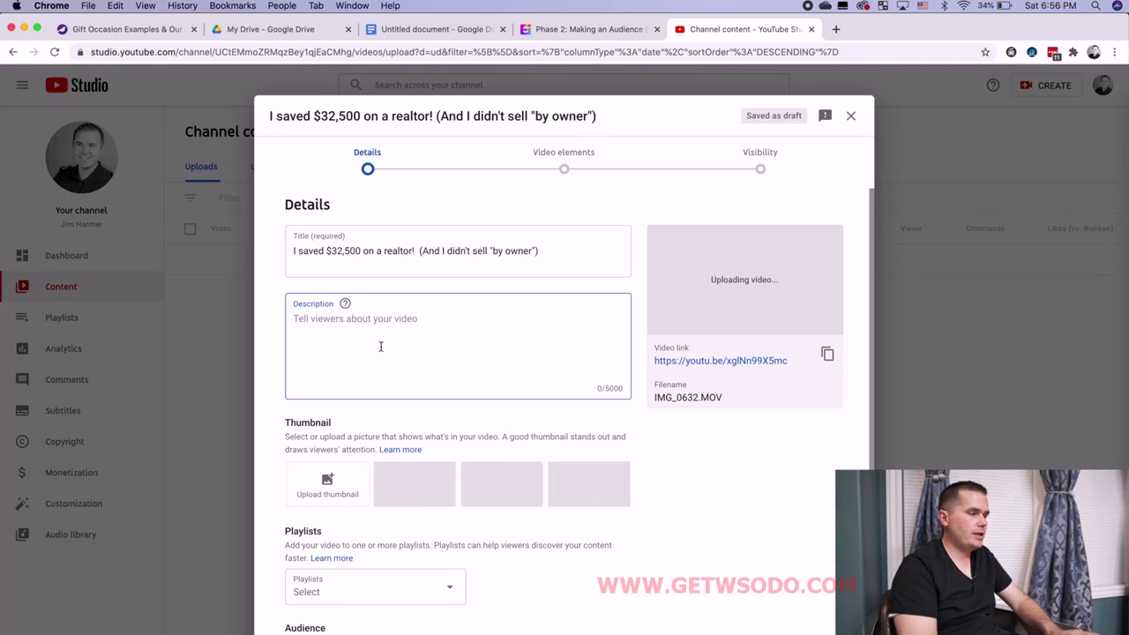
text(I )
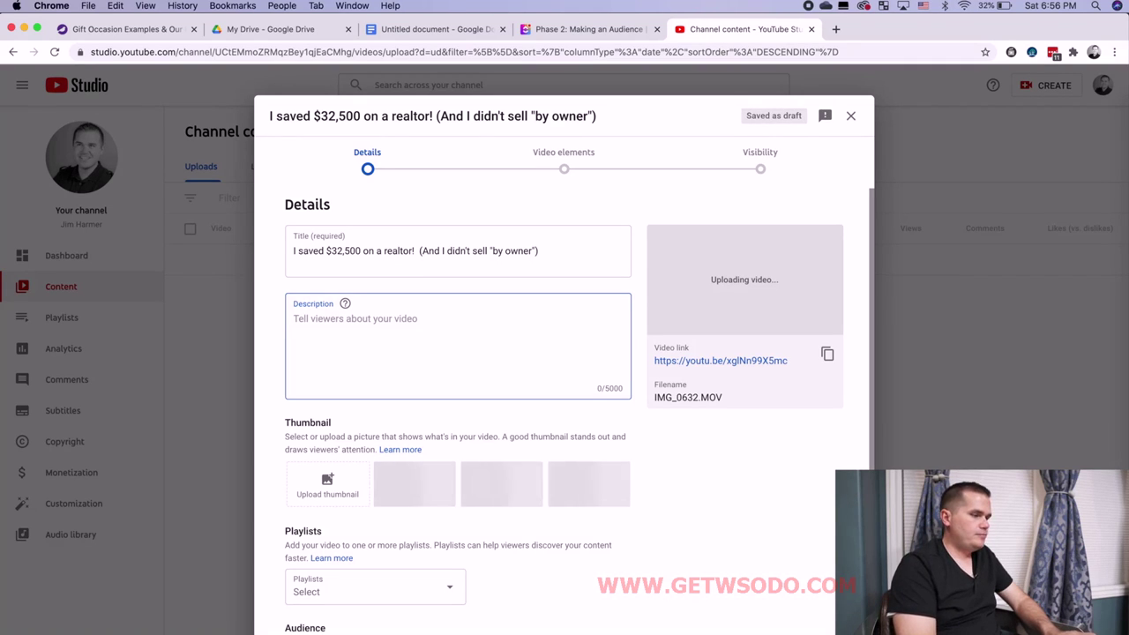
text(I saved a bunch of money on )
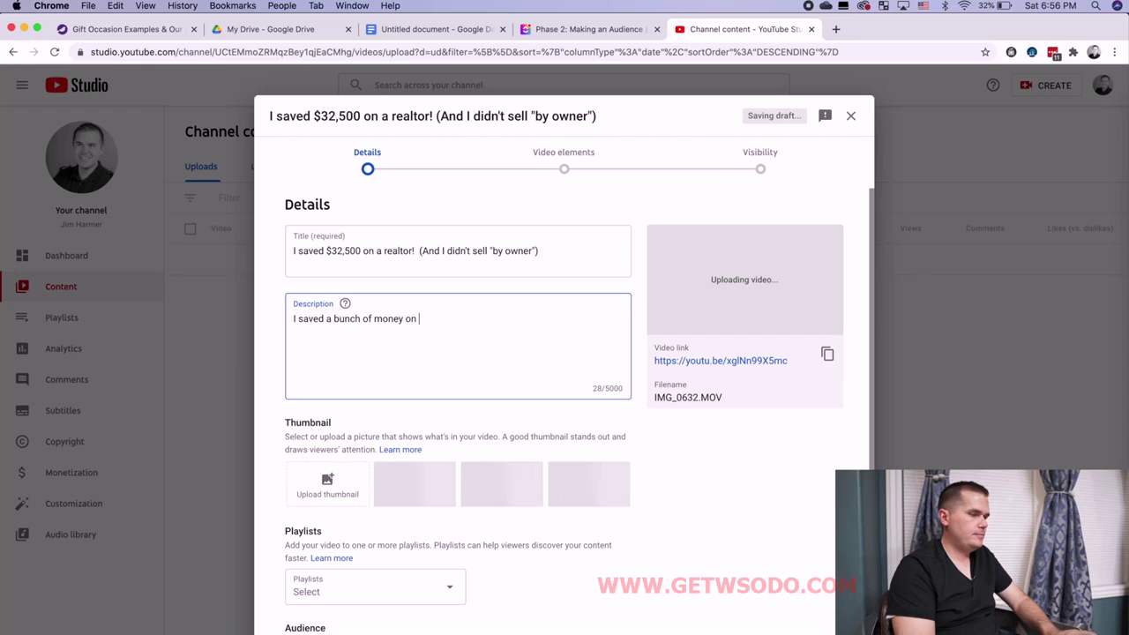
text(hiring a real estate agent by )
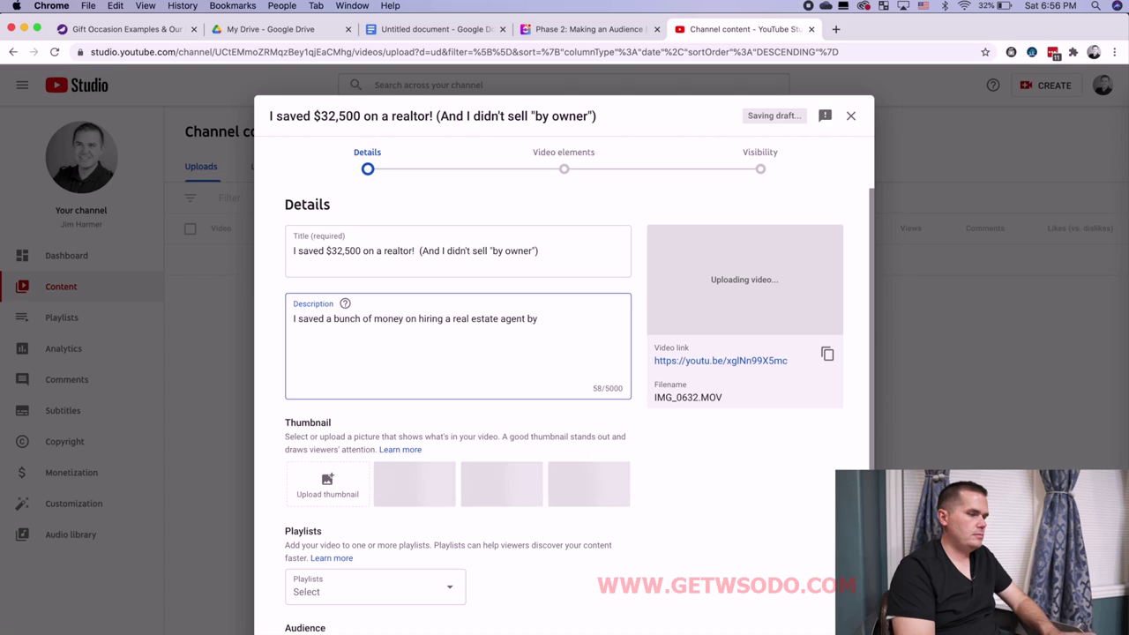
text(finding a flat)
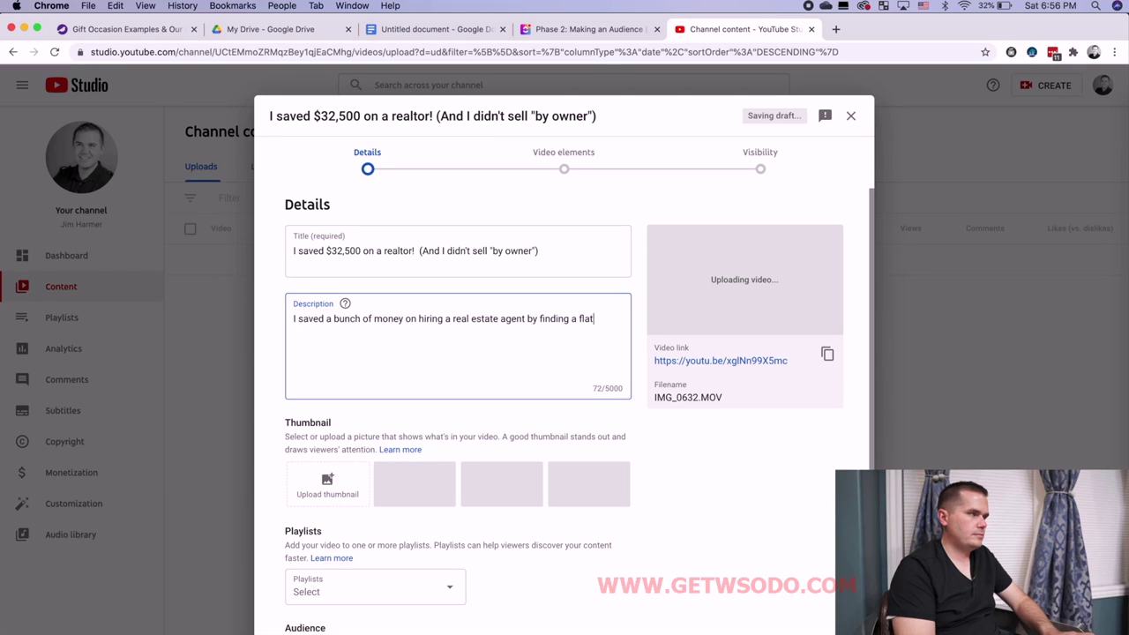
text( fee listing service rather than a )
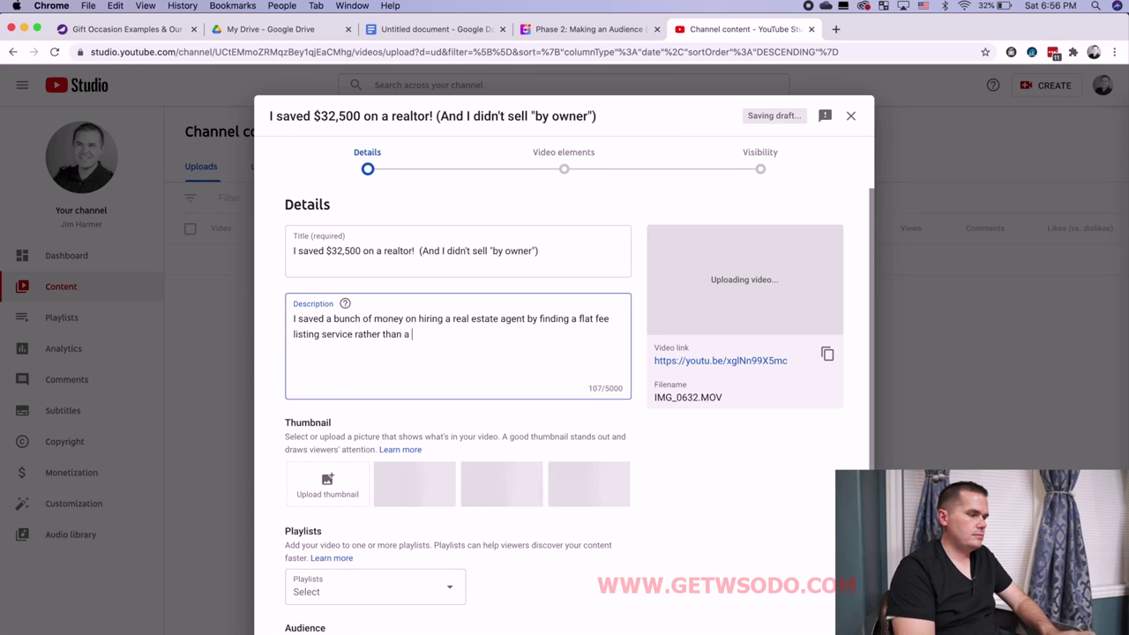
text(traditional realtor that you have to pay 6% )
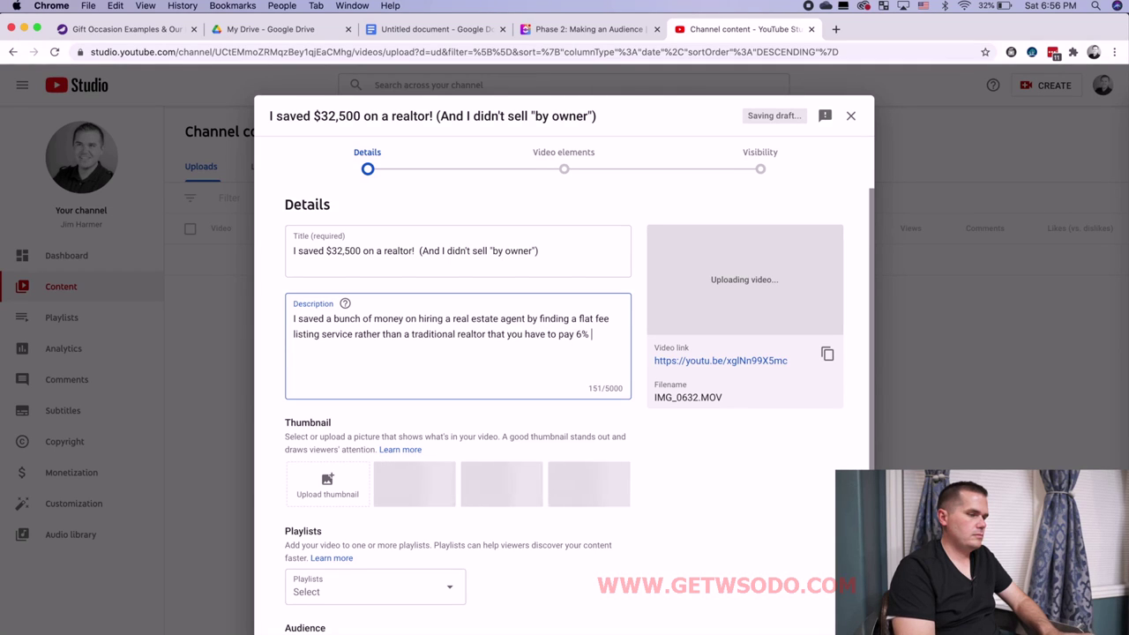
- Finish the description with a sentence offering tips for an easy family move, whether selling by owner, at a reduced cost, or traditionally
text(to.  Whether you're selling for sal)
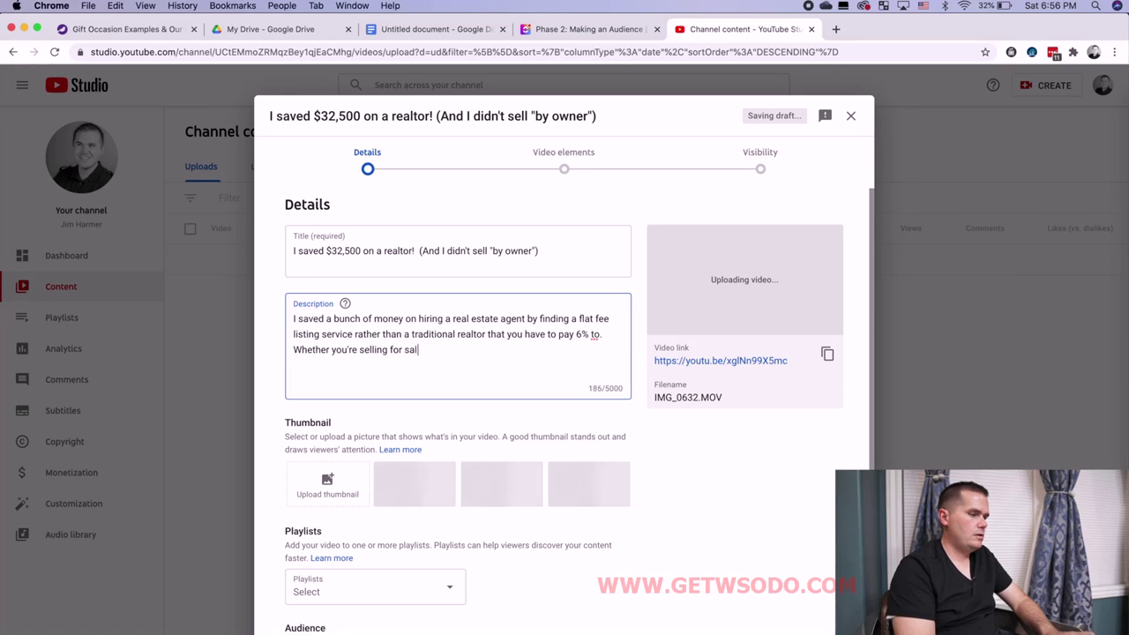
text(e by owner, )
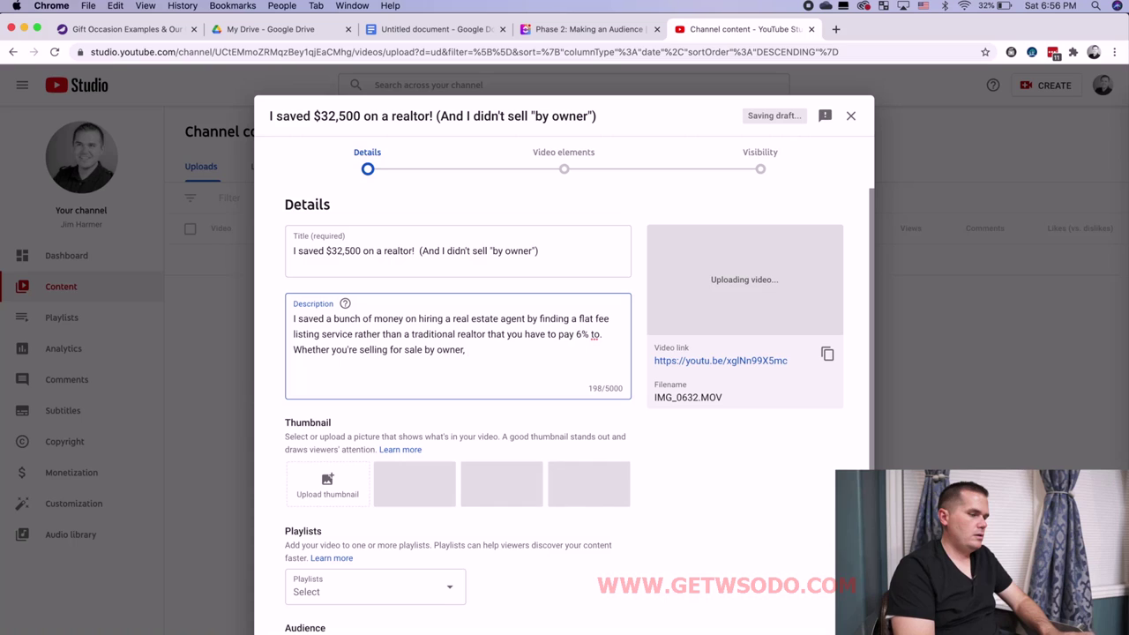
text(at a reduced cost, or with )
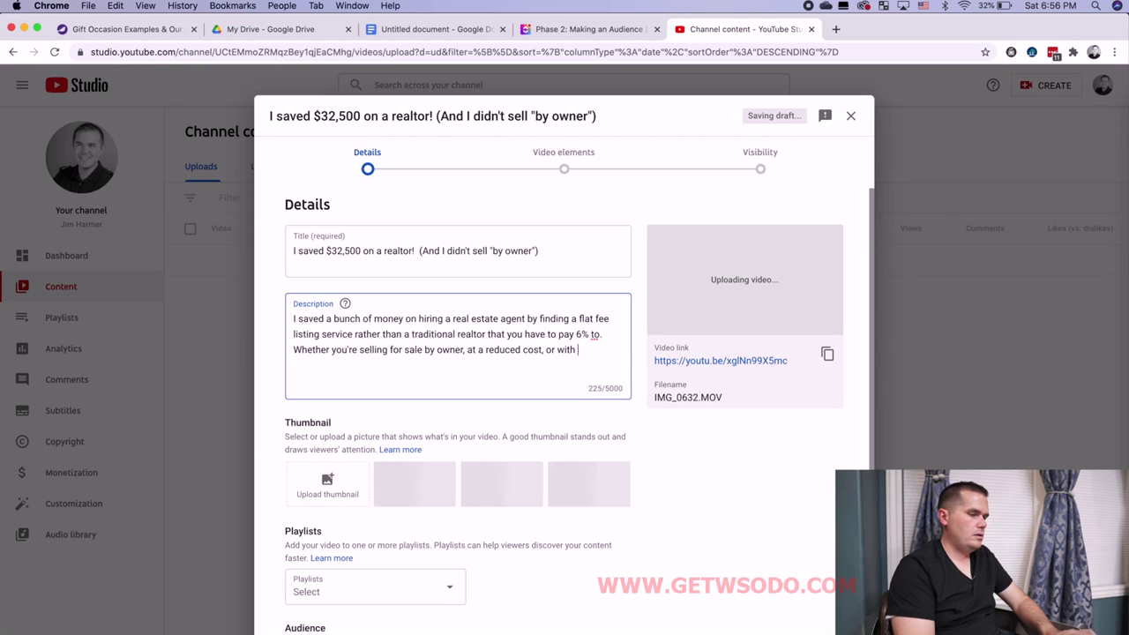
text(a traditional video, I share some tips on how t)
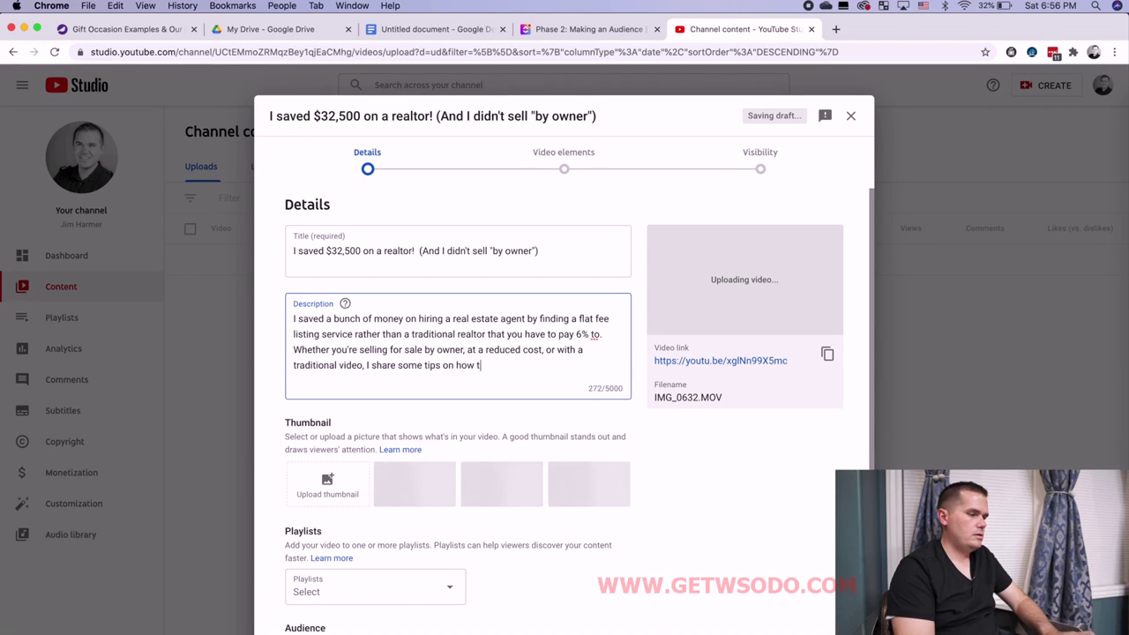
text(o make the move easy on your family.)
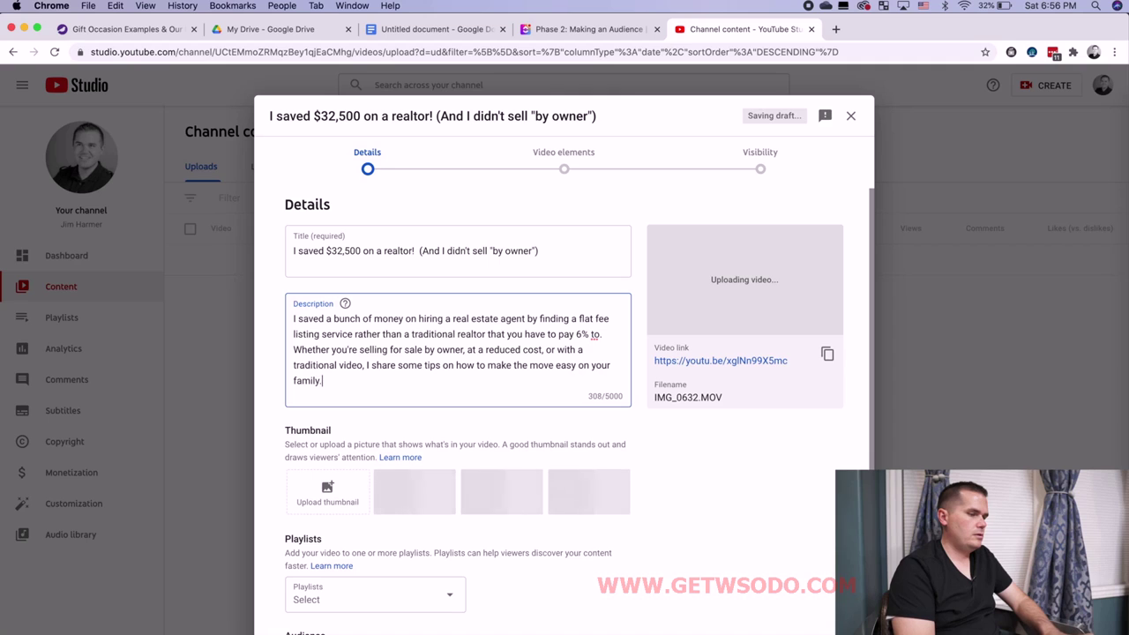
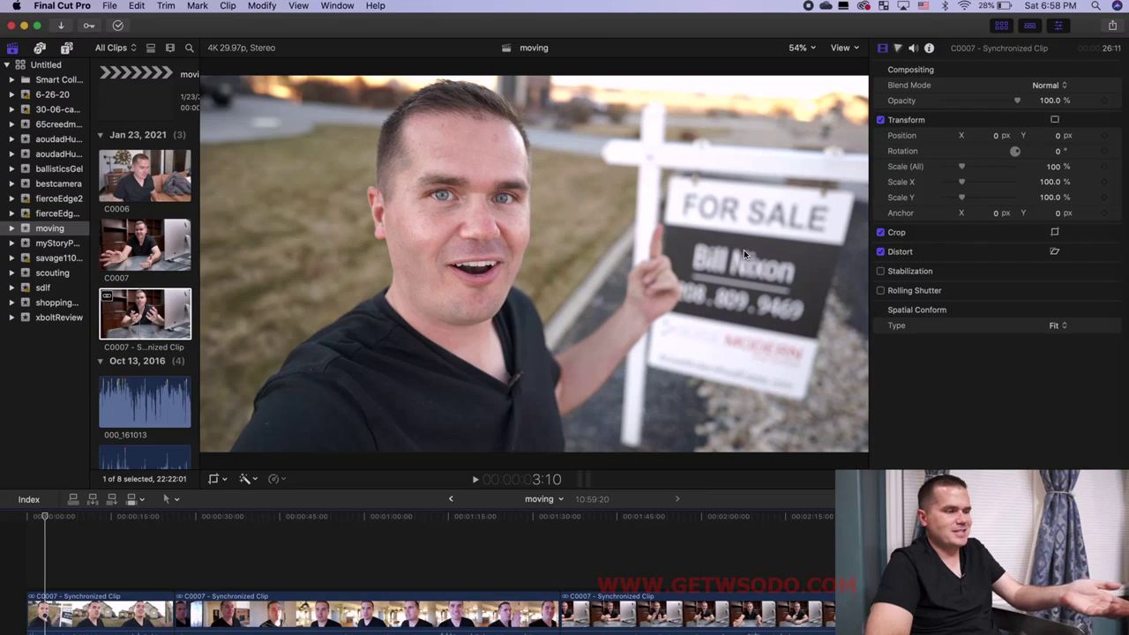
- Switch back to Google Chrome and try to upload Screen Shot 2021-01-23 at 6.58.08 PM from the Desktop as the video's thumbnail
mouse_move(1118, 189)
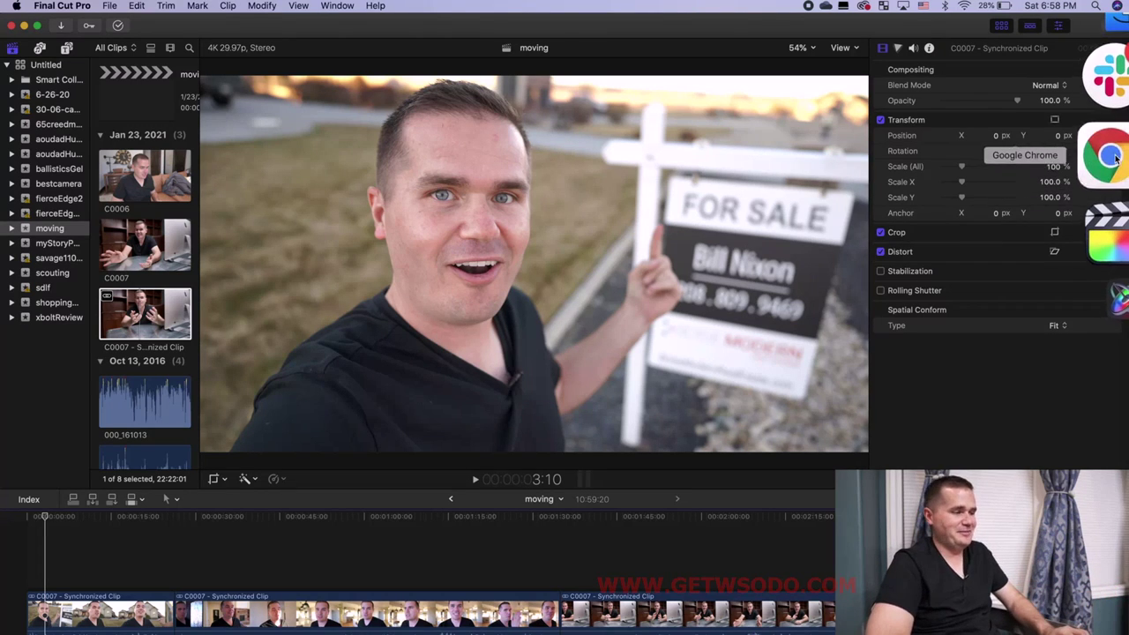
click(1113, 161)
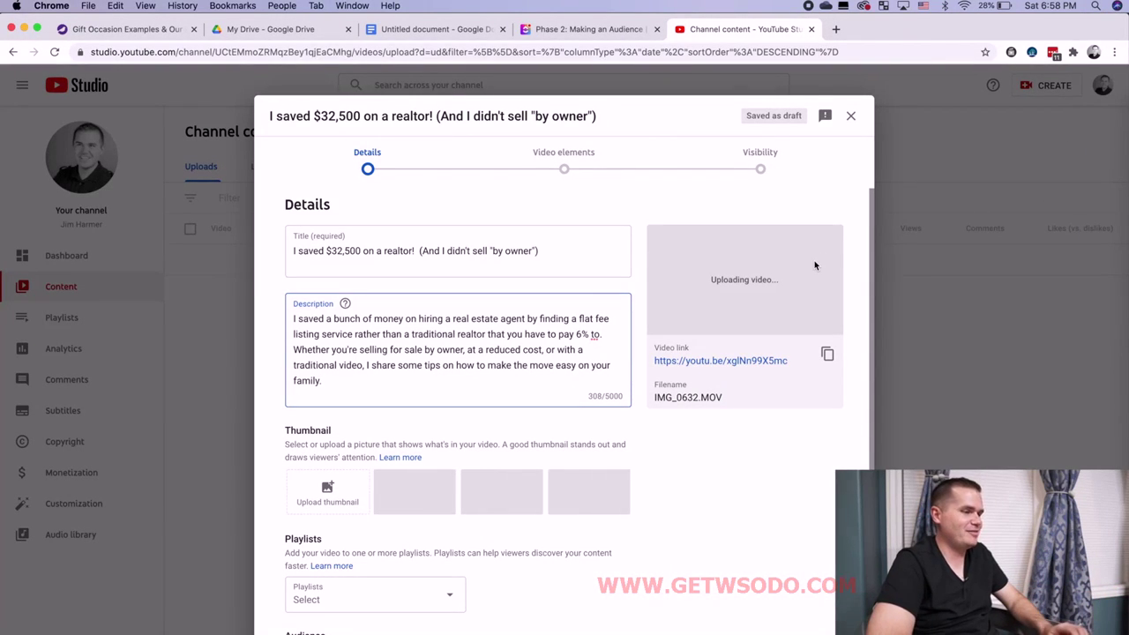
click(328, 485)
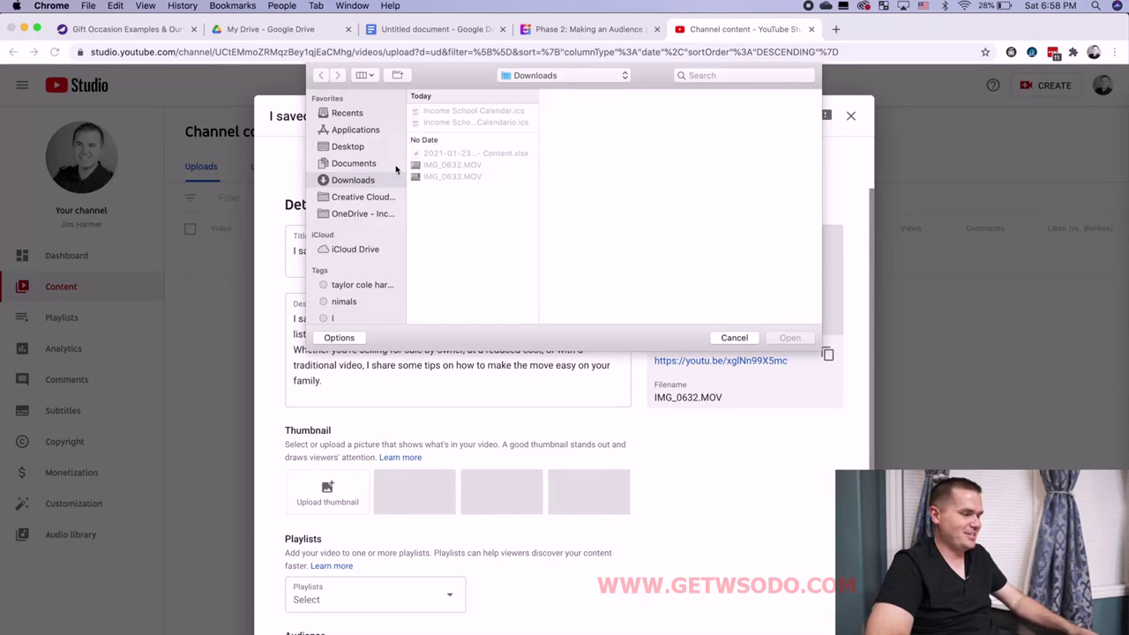
click(344, 148)
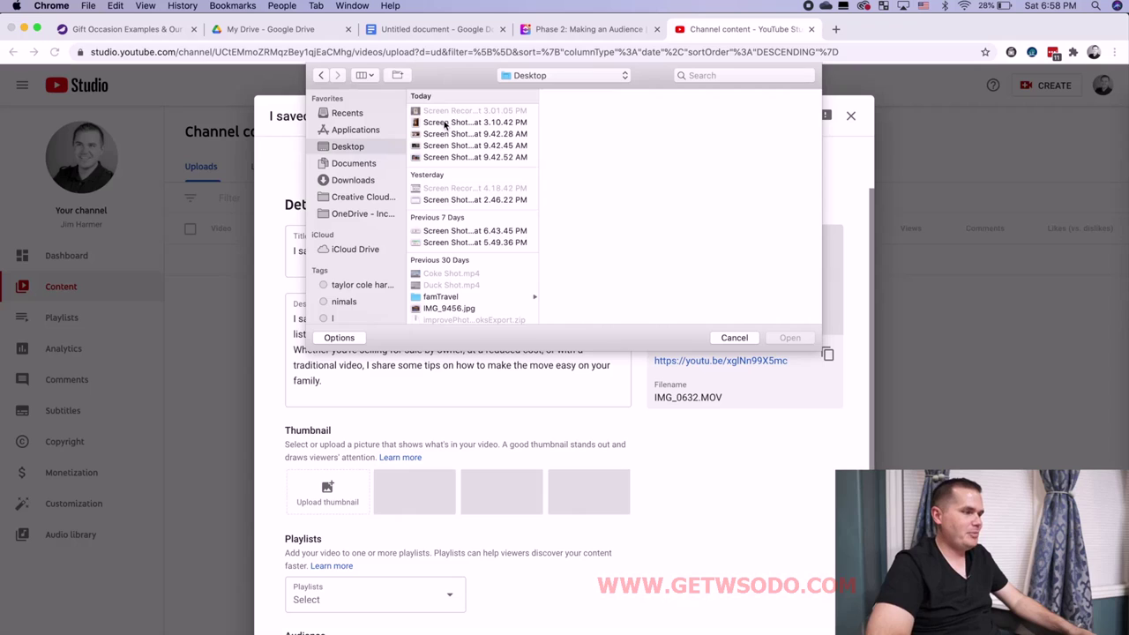
click(448, 123)
key(Down)
key(Down)
key(Down)
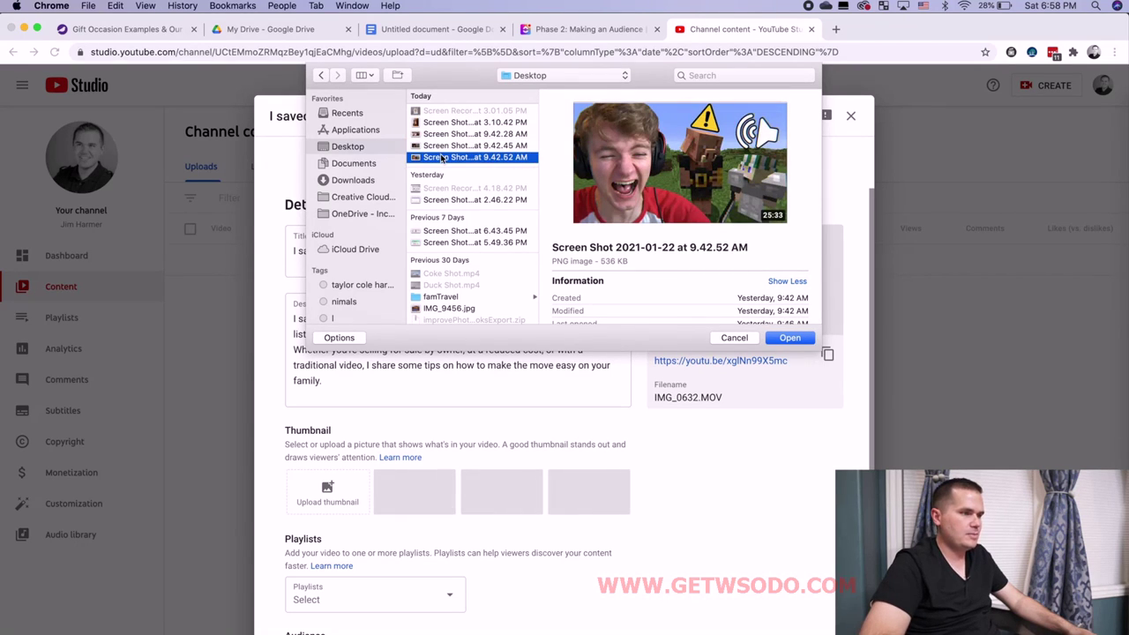
scroll(461, 255, down, 10)
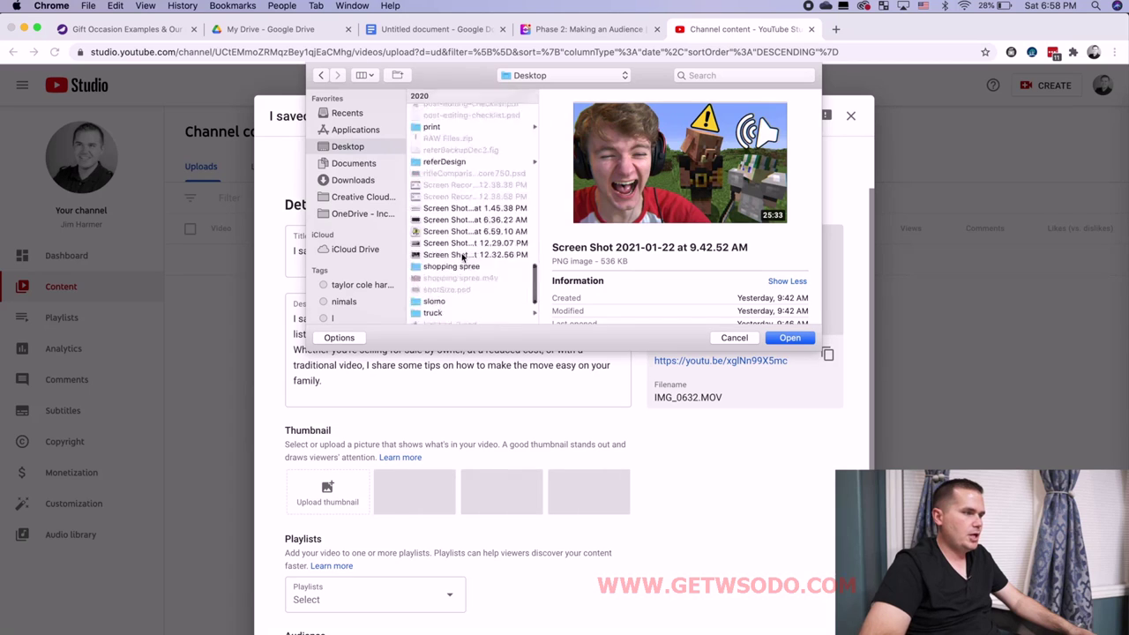
click(474, 314)
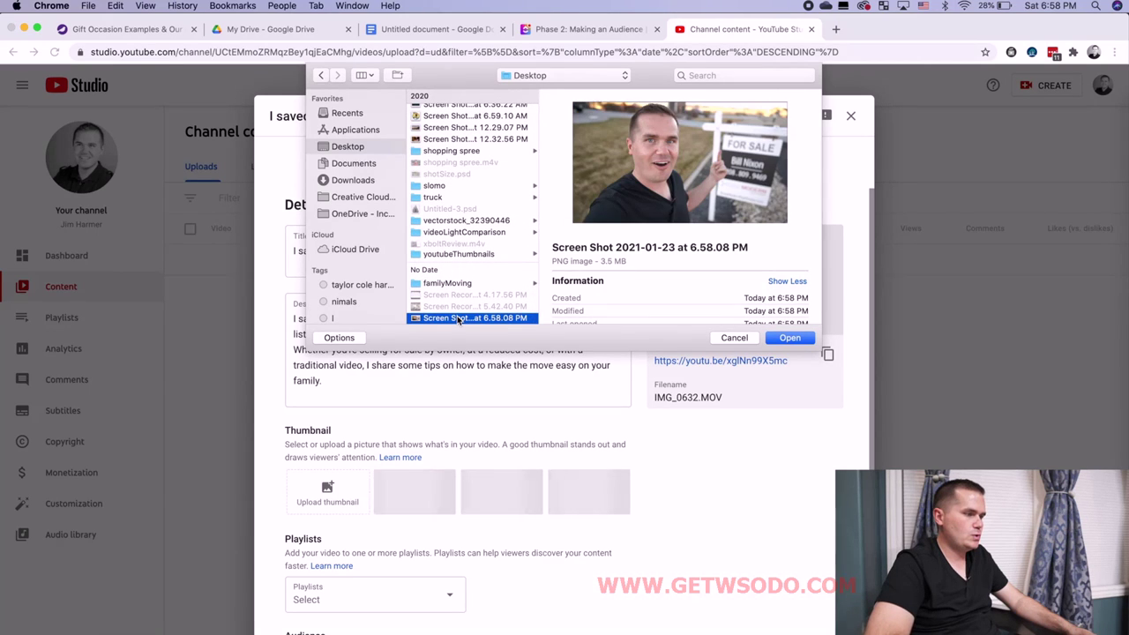
click(790, 339)
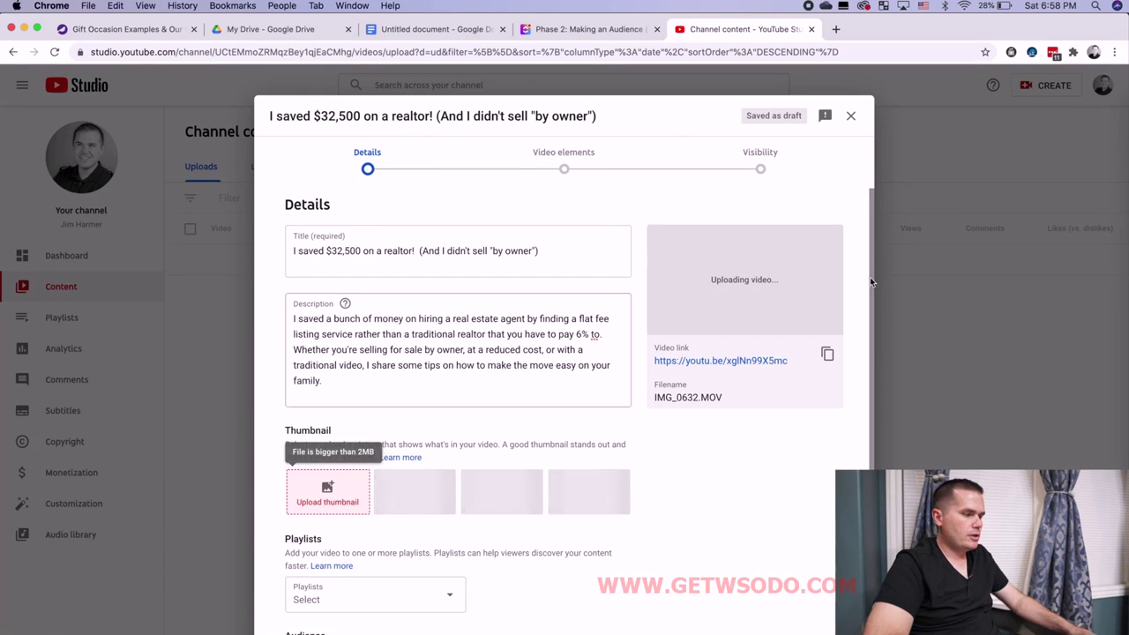
- Switch to Photoshop and create a new 3840 x 2160 px document at 72 ppi with a transparent background
click(1118, 252)
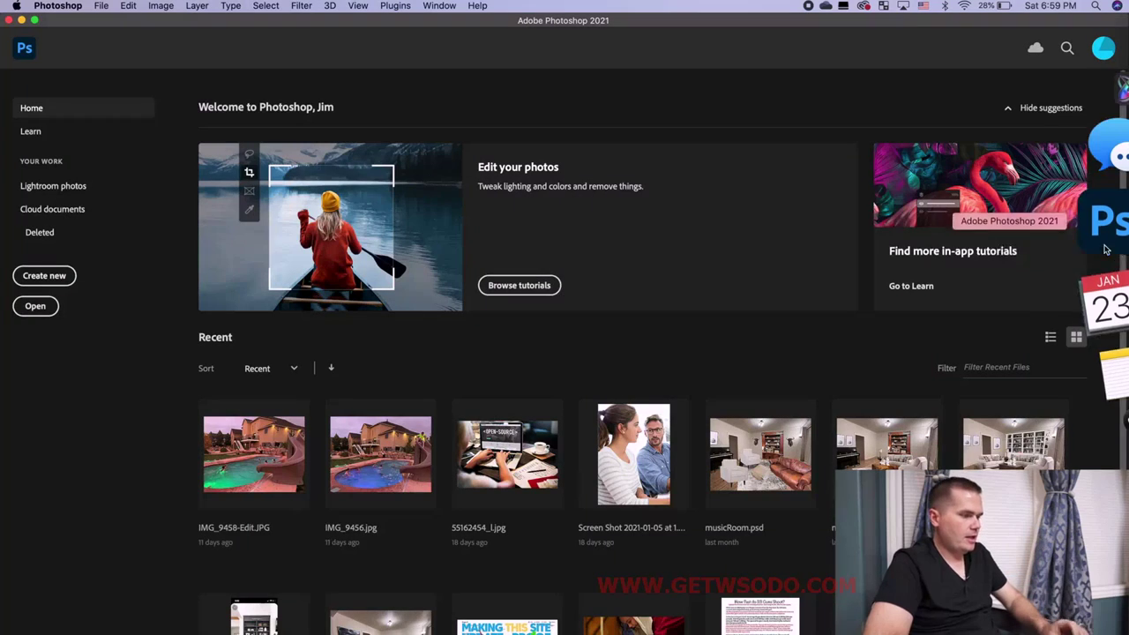
click(100, 6)
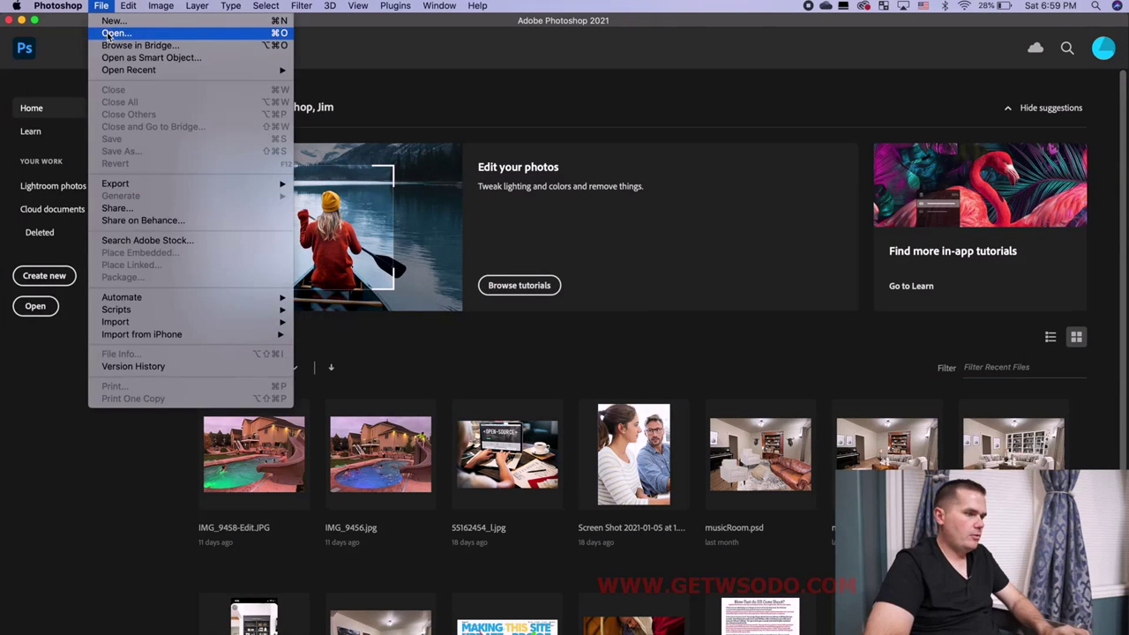
click(108, 34)
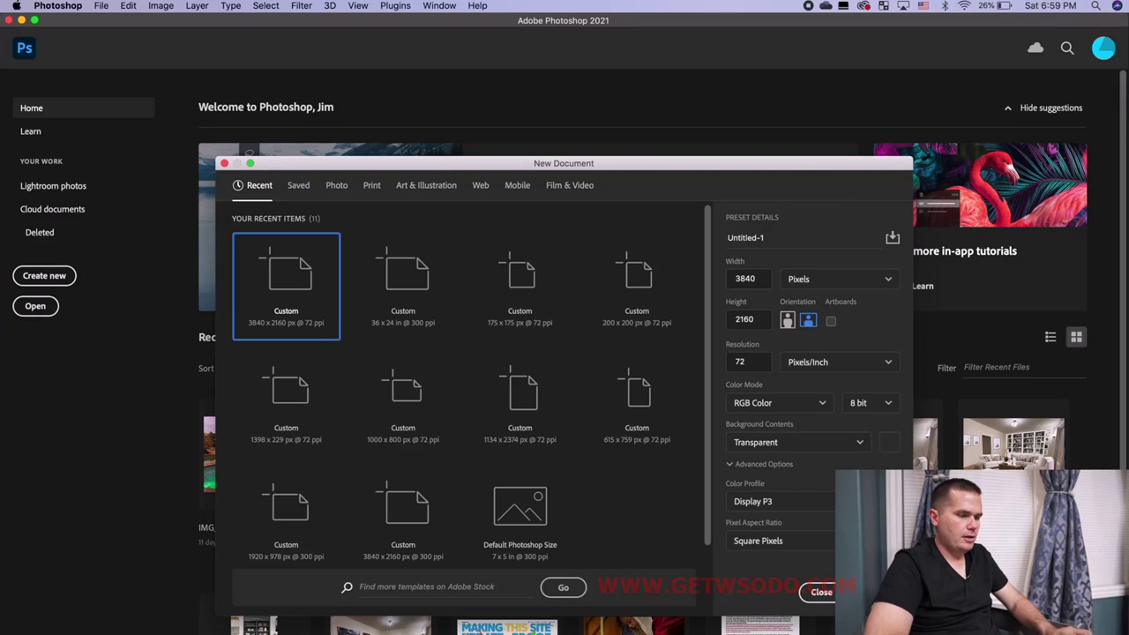
key(Return)
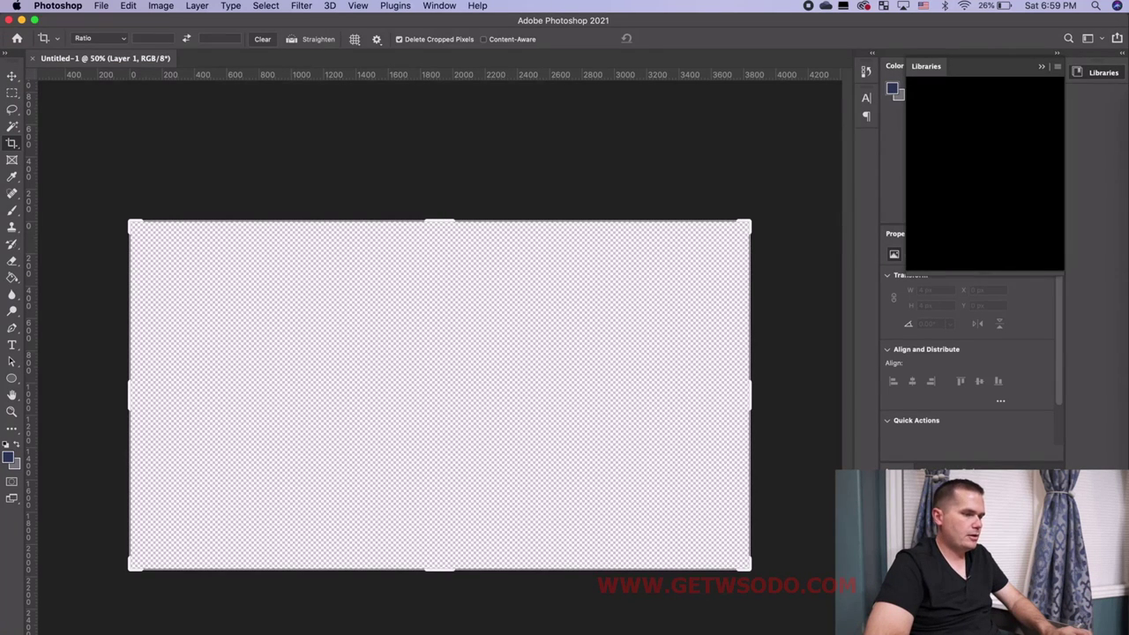
click(12, 92)
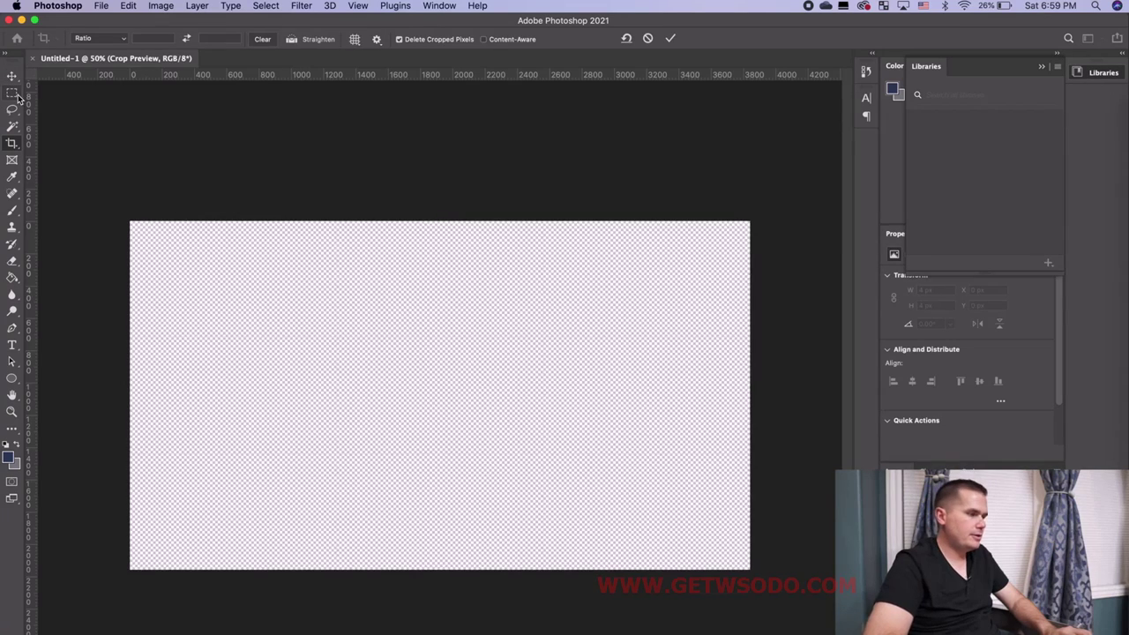
- Place Screen Shot 2021-01-23 at 6.58.08 PM from the Desktop into the document as an embedded image
click(101, 5)
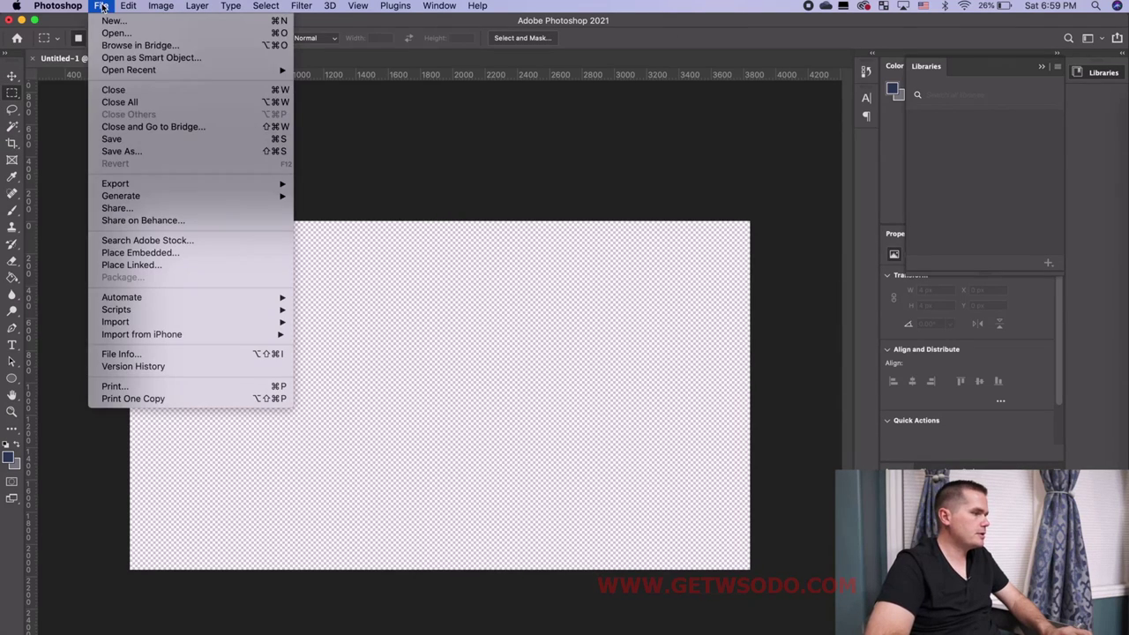
click(176, 256)
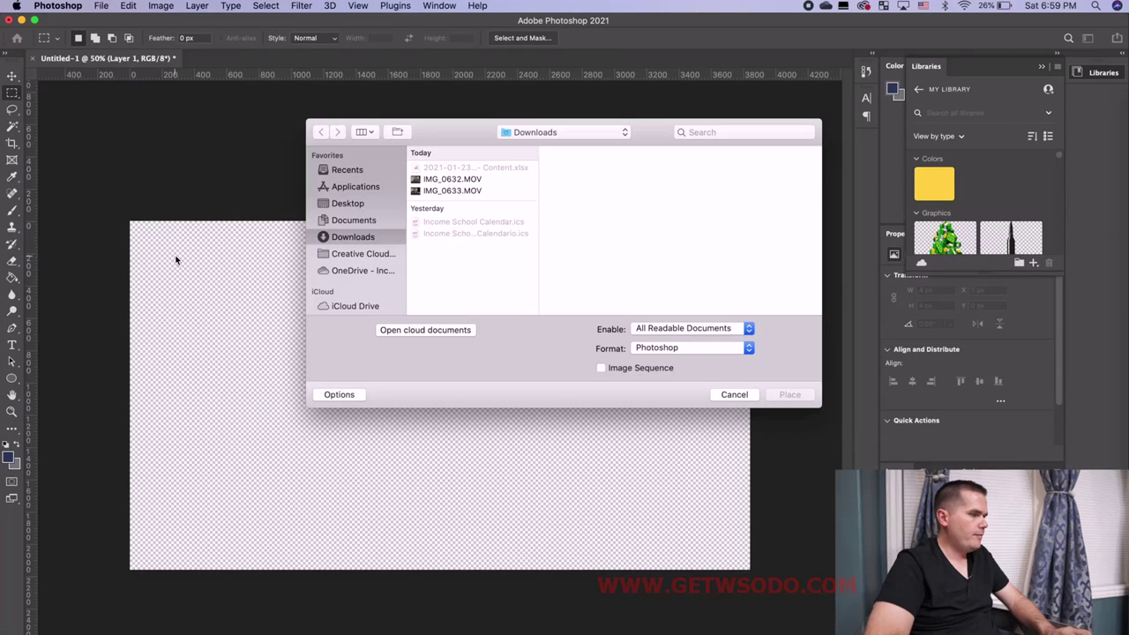
click(328, 208)
scroll(453, 254, down, 15)
scroll(454, 257, up, 15)
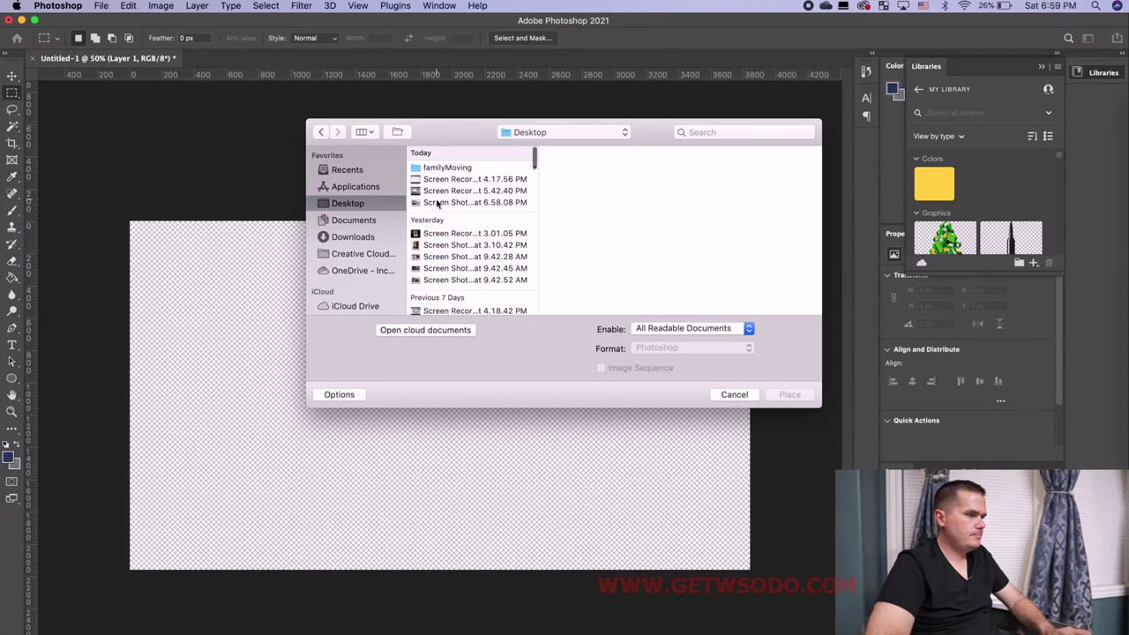
click(436, 202)
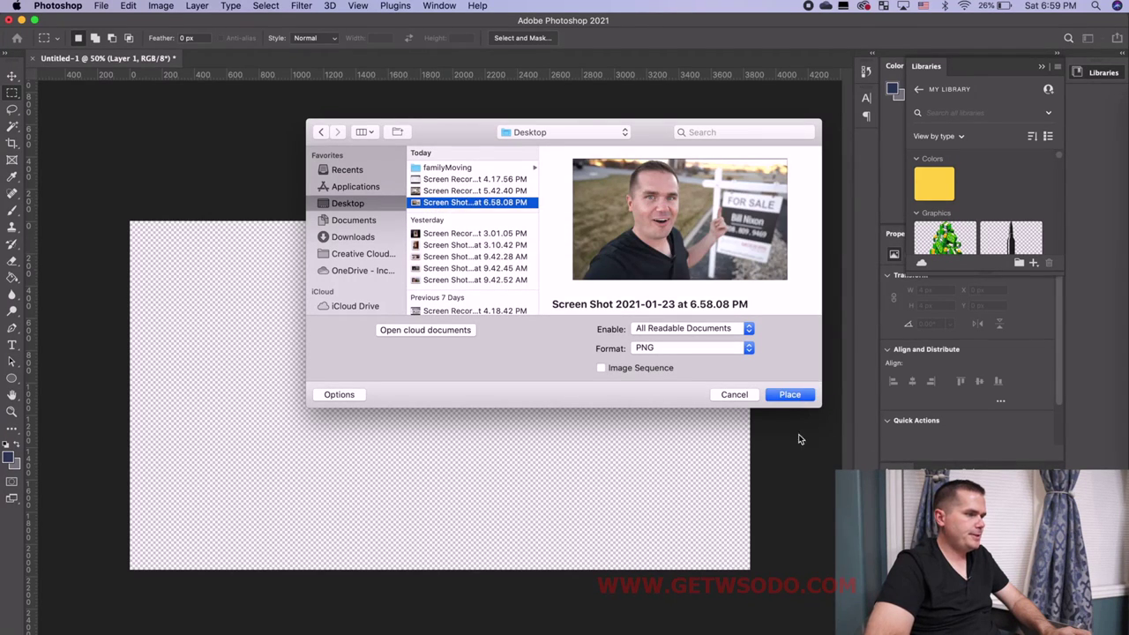
click(789, 395)
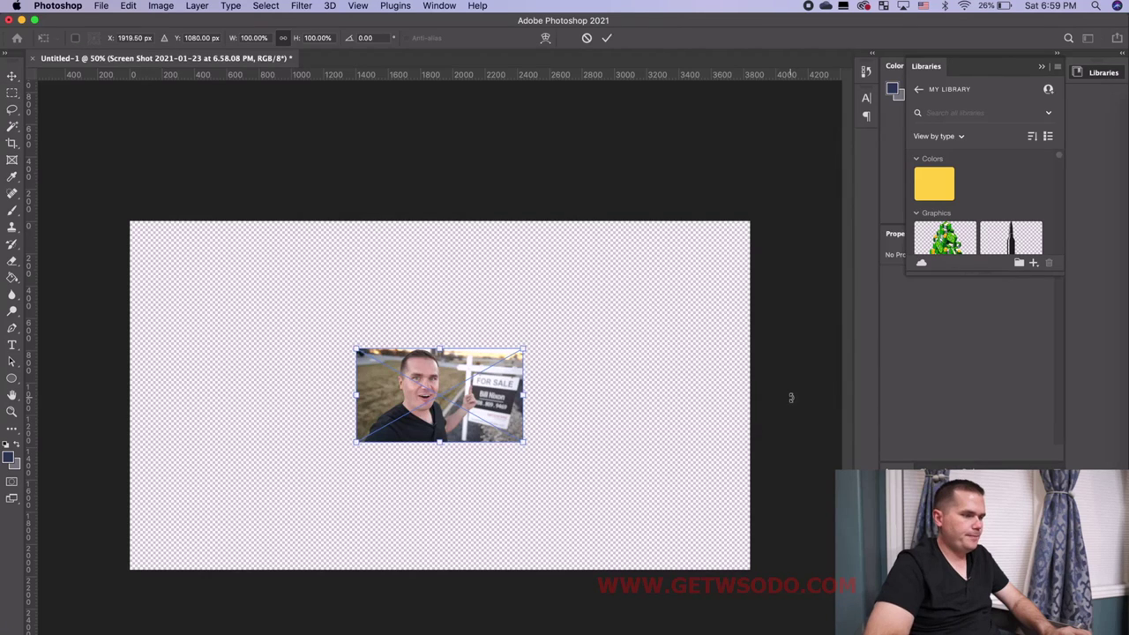
- Align the placed screenshot with the canvas's upper-left corner and scale it up to cover the whole canvas
drag(497, 406, 271, 278)
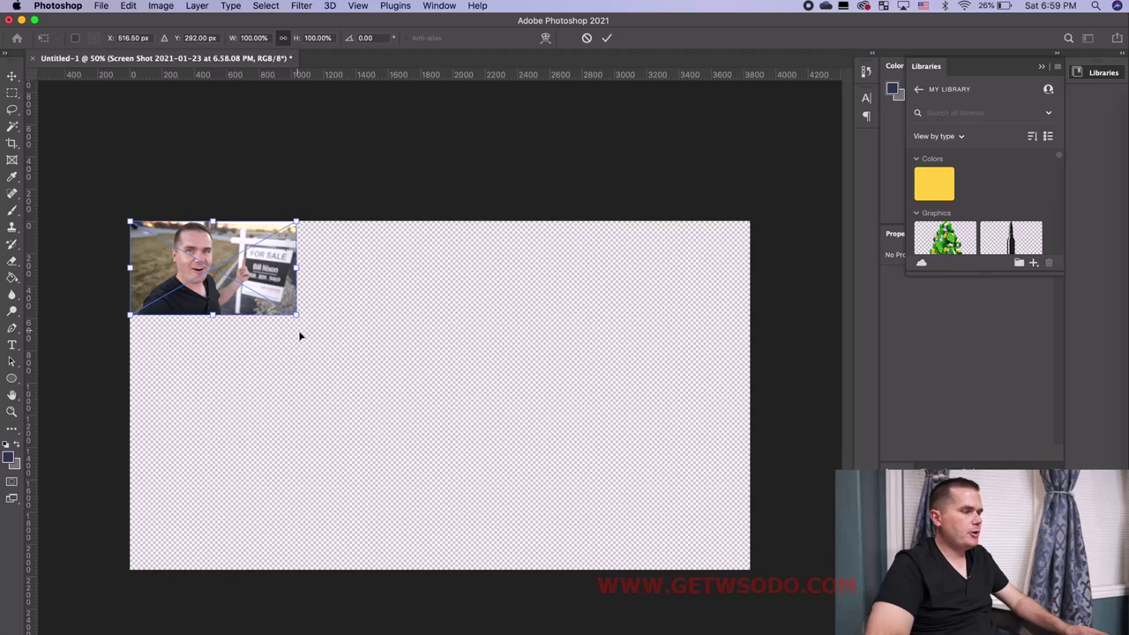
drag(299, 317, 778, 536)
key(Return)
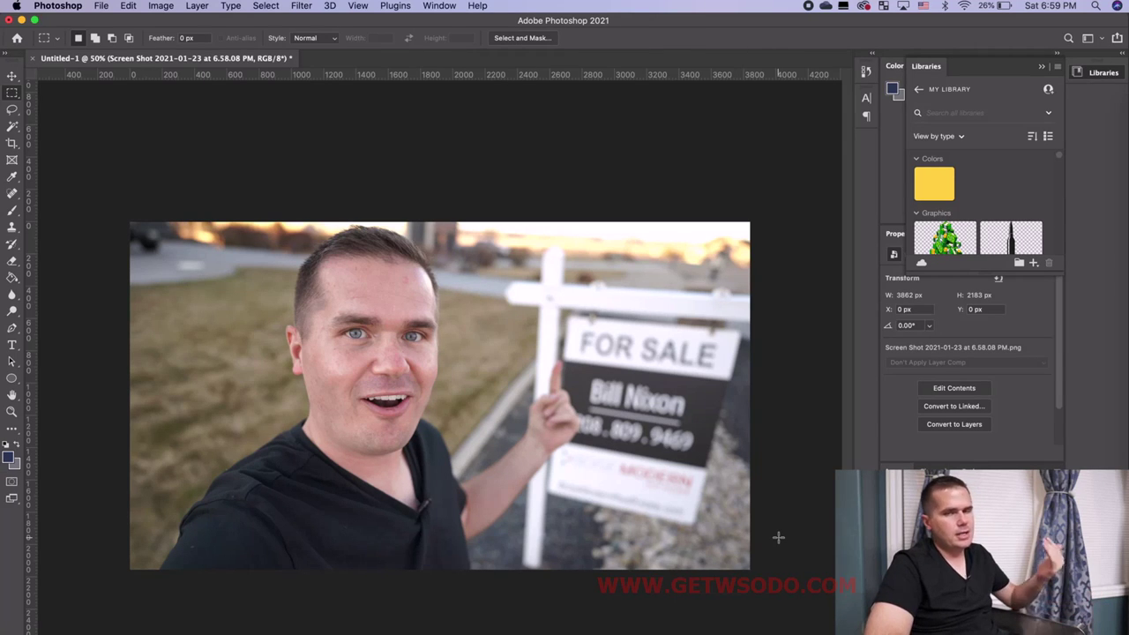
- Add the text "3" beside the top of the sign post and color it white
key(t)
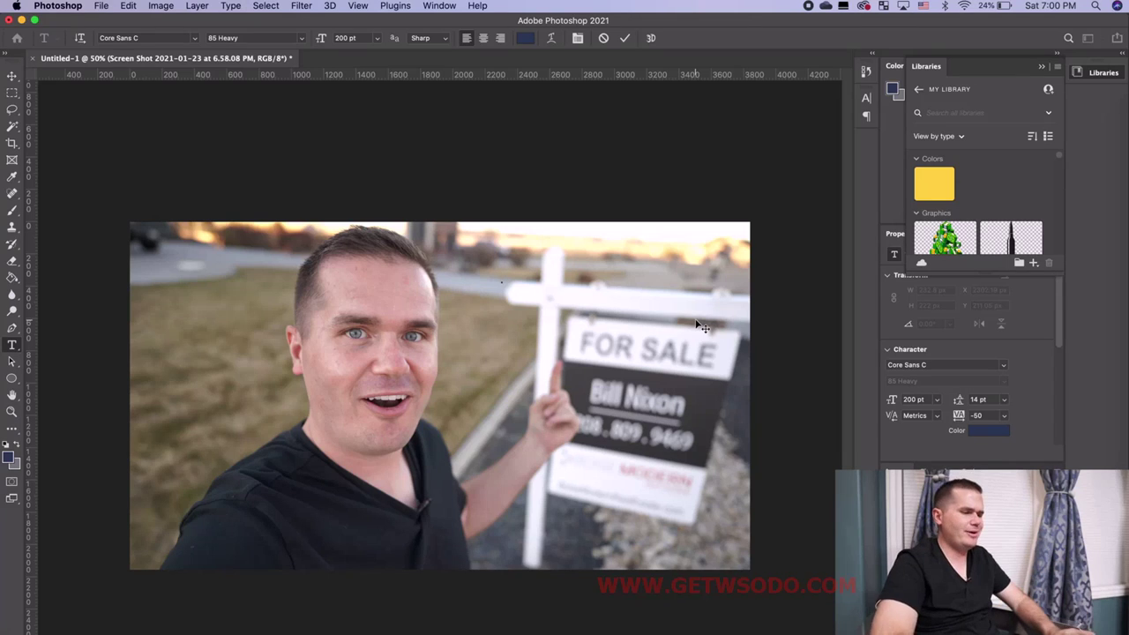
text(3)
double_click(512, 271)
click(529, 38)
drag(639, 226, 459, 97)
click(829, 152)
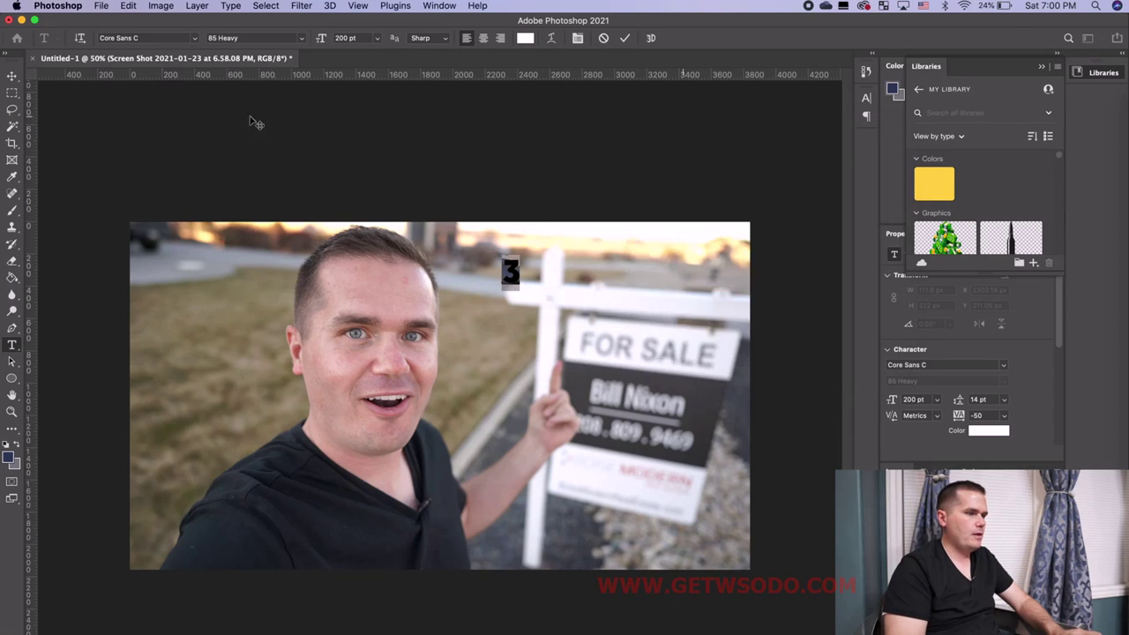
- Recolor the text "3" beside the sign post bright green (#5cc14b) and commit the text edit
click(526, 39)
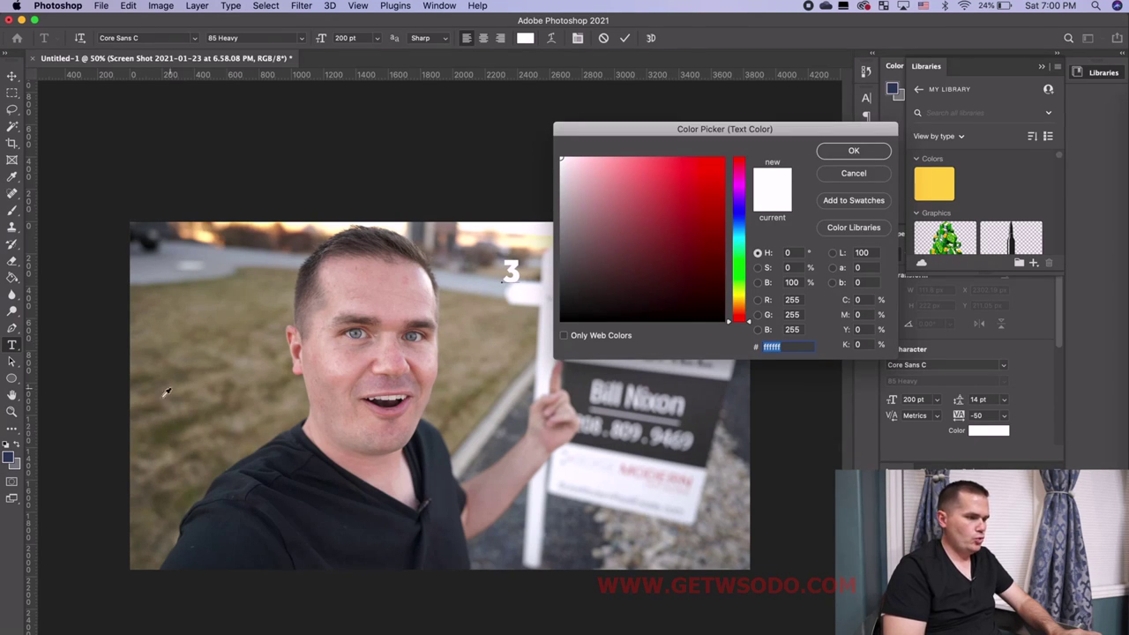
click(624, 268)
click(737, 297)
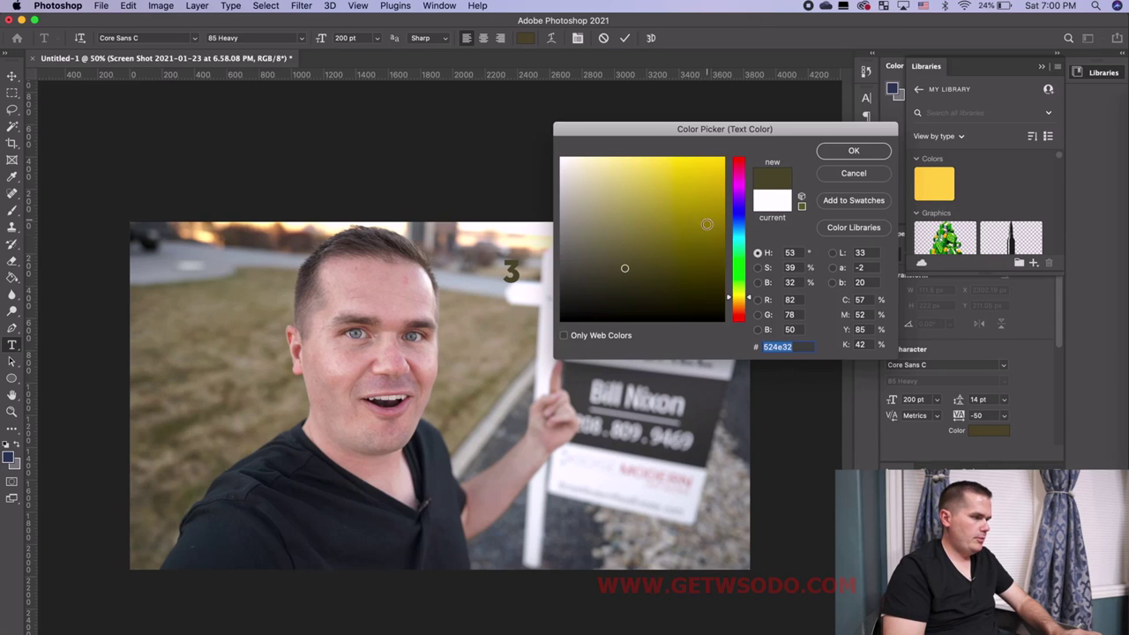
drag(737, 291, 737, 272)
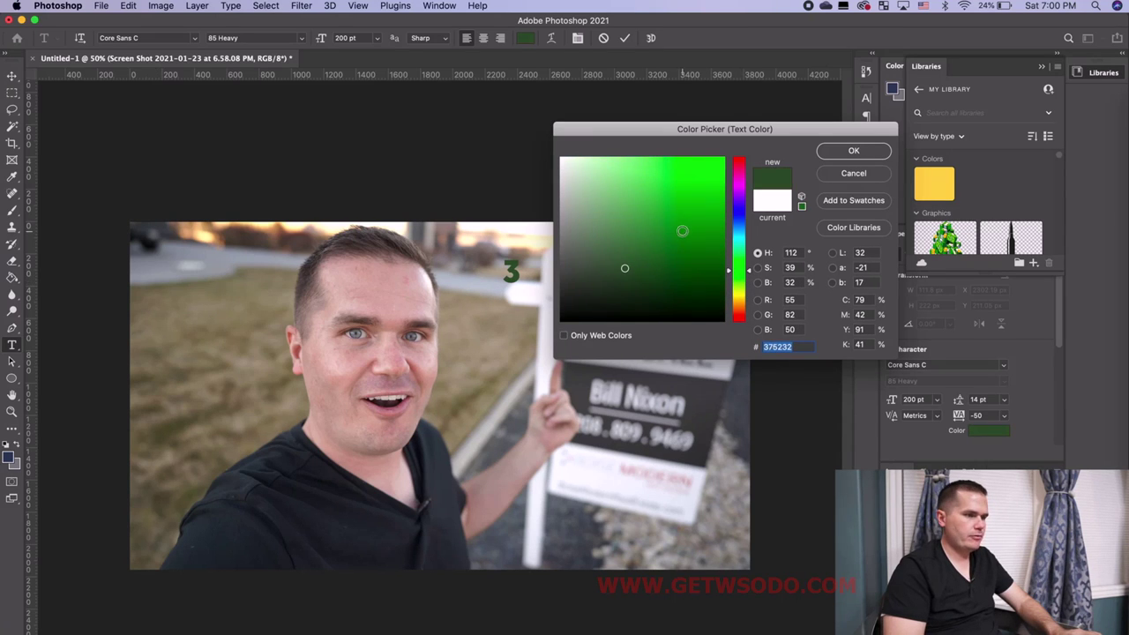
drag(681, 230, 639, 171)
click(663, 187)
click(708, 230)
mouse_move(710, 234)
mouse_down()
mouse_move(720, 261)
mouse_move(710, 244)
mouse_up()
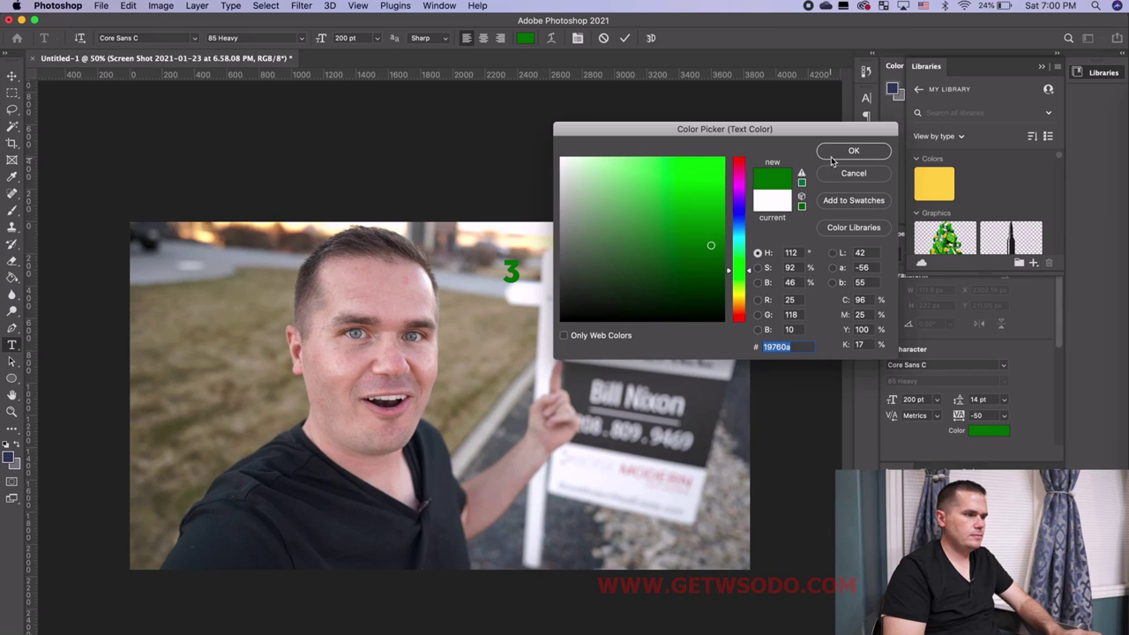
click(677, 224)
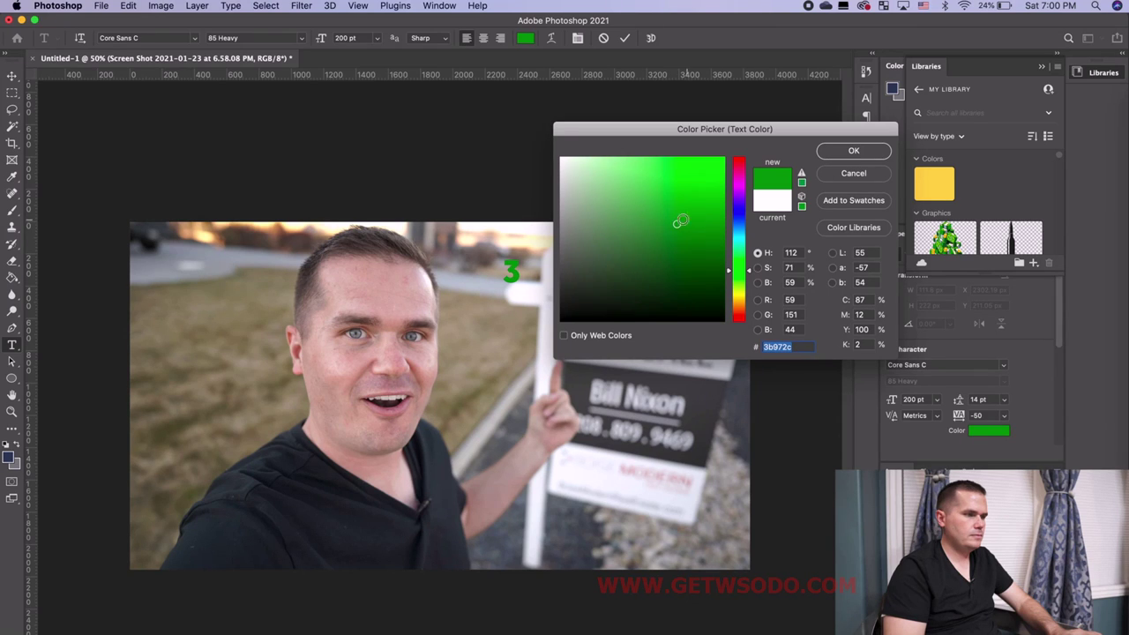
drag(679, 220, 660, 195)
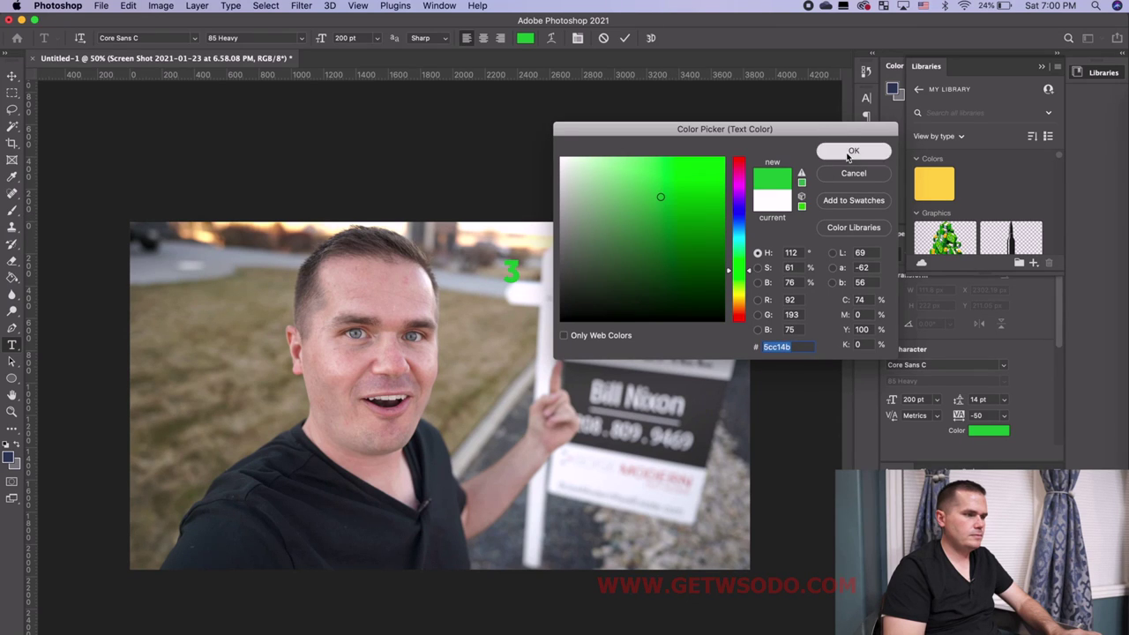
click(849, 151)
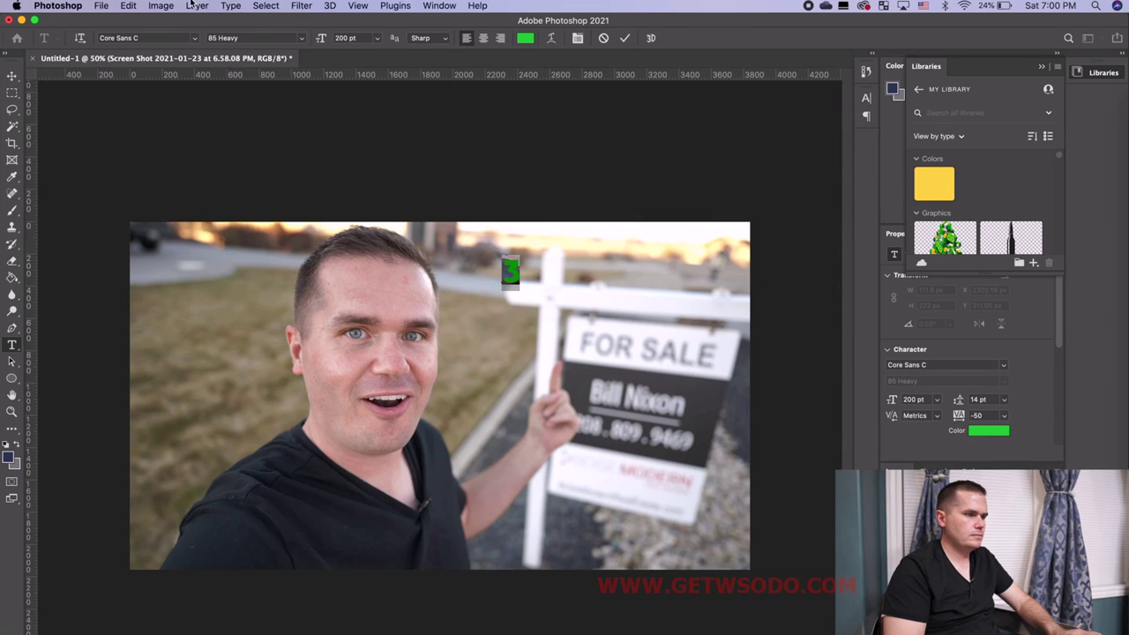
click(161, 6)
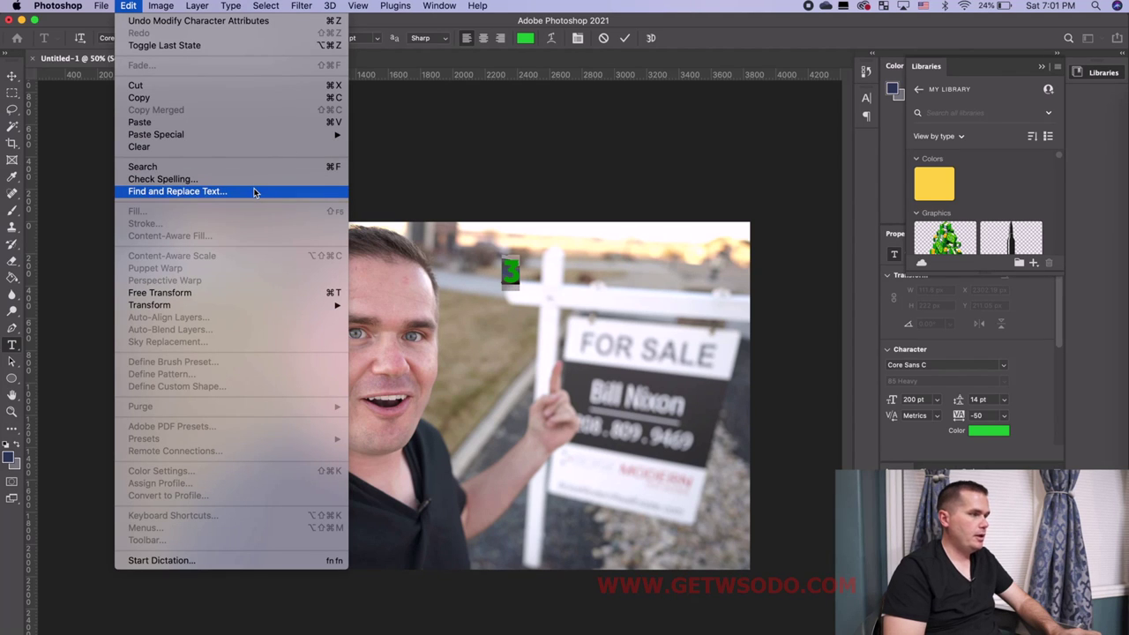
click(494, 131)
drag(520, 258, 530, 290)
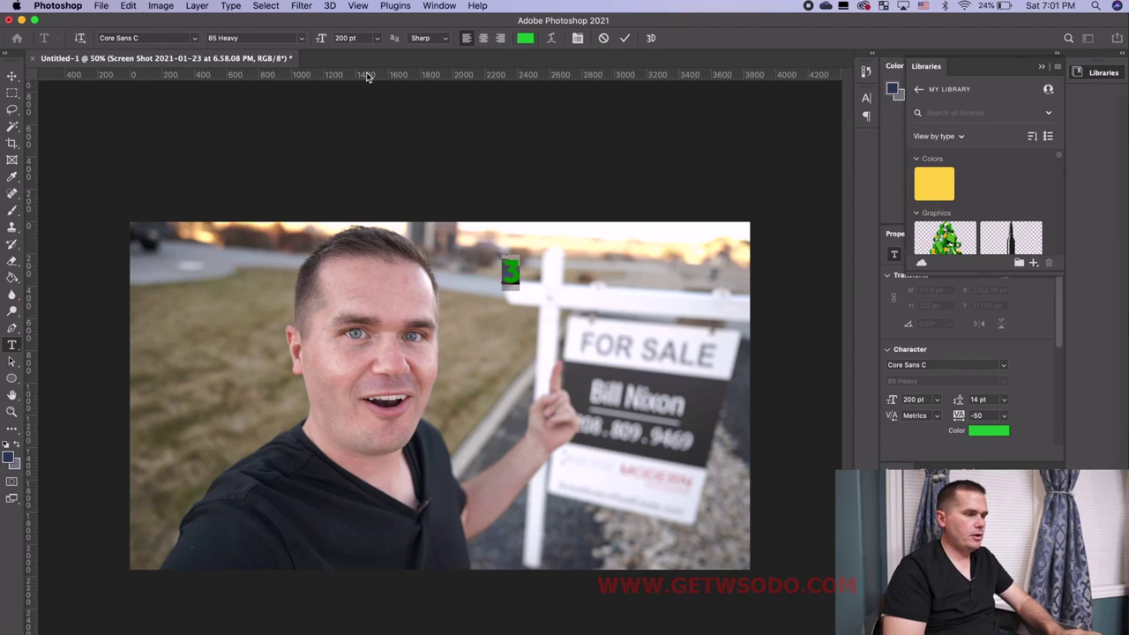
key(super+Return)
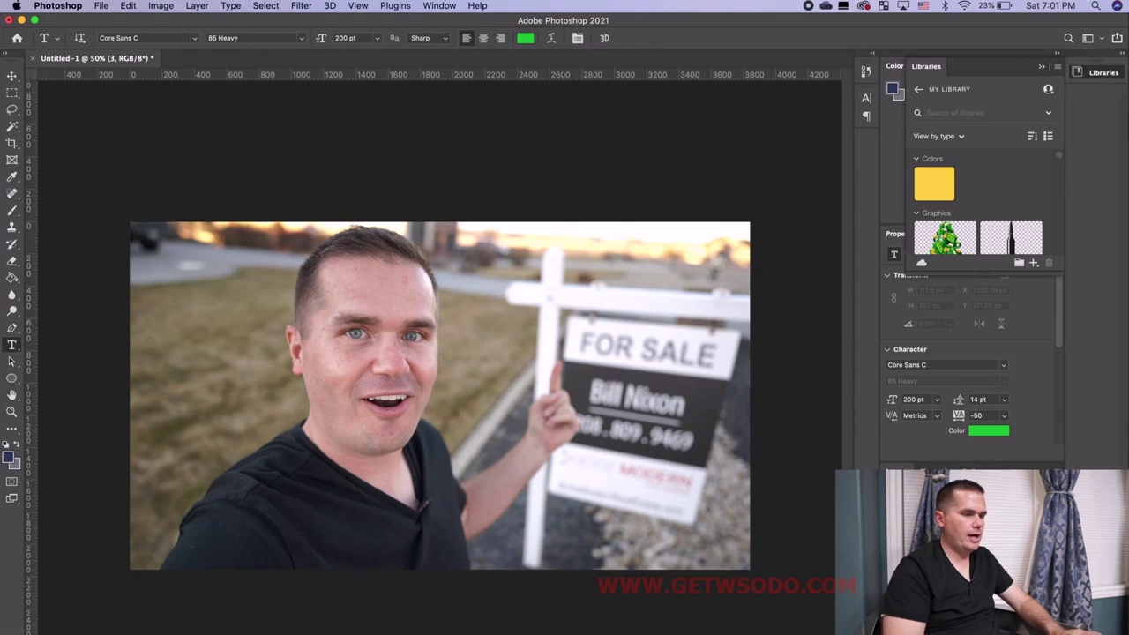
- Export the thumbnail as a 3840 x 2160 px JPG at 74% quality, saved in Downloads as thub
click(102, 6)
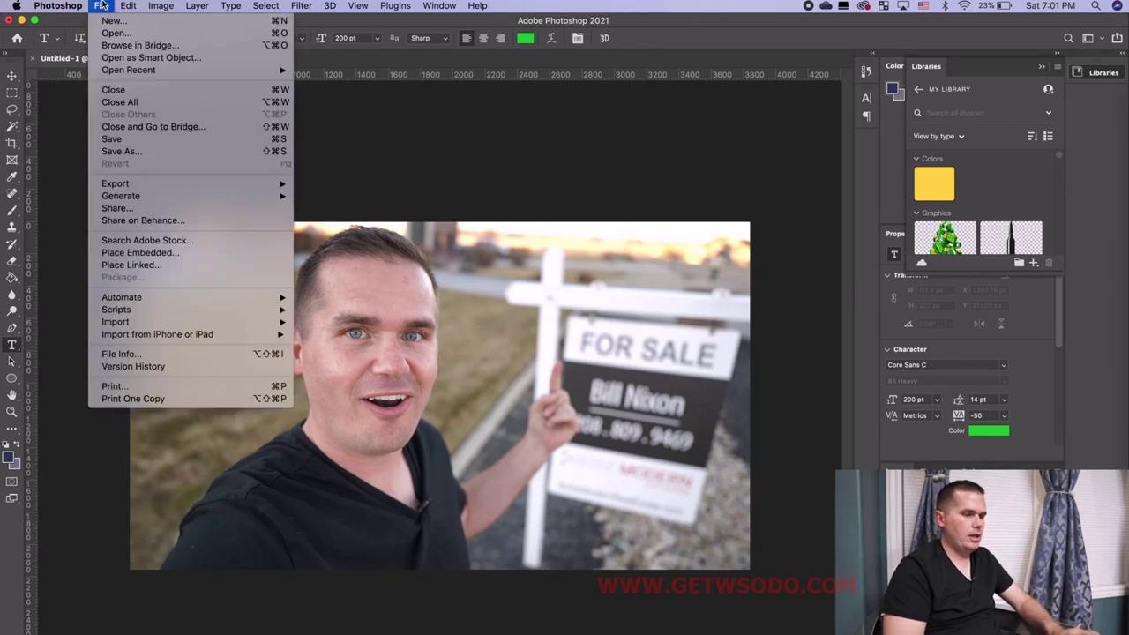
mouse_move(171, 184)
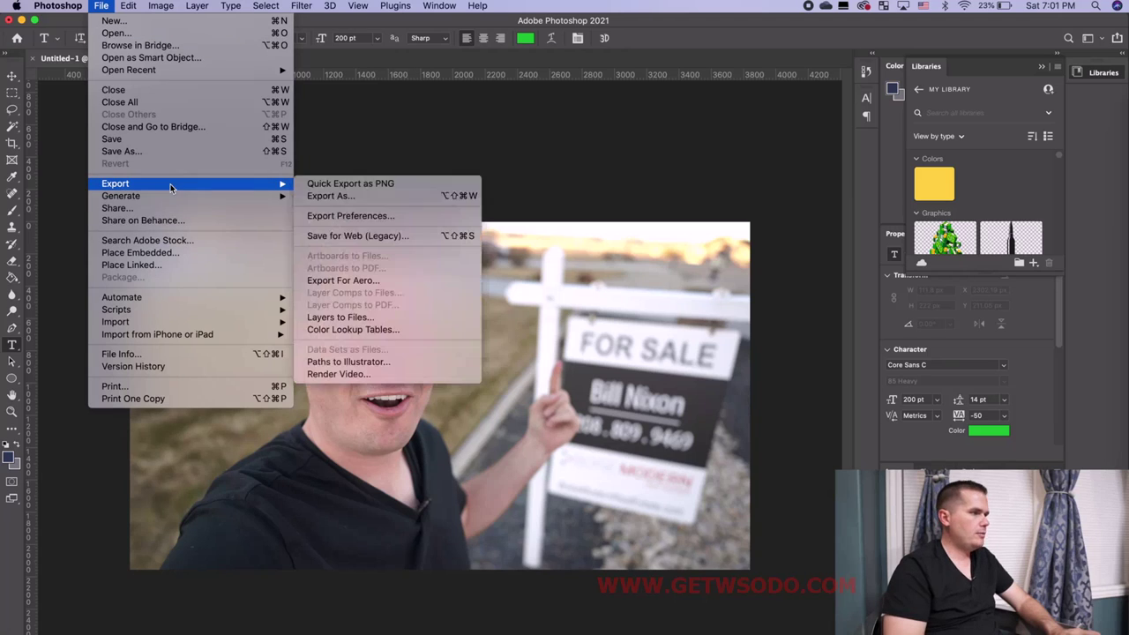
click(415, 204)
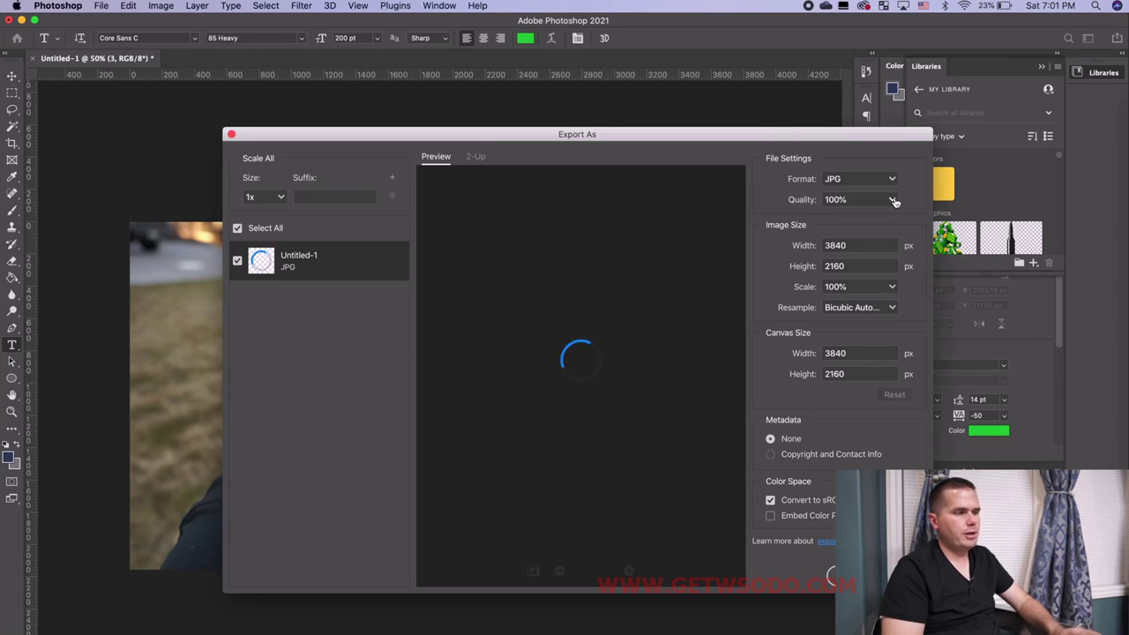
click(892, 201)
mouse_move(898, 226)
mouse_down()
mouse_move(865, 226)
mouse_move(879, 226)
mouse_up()
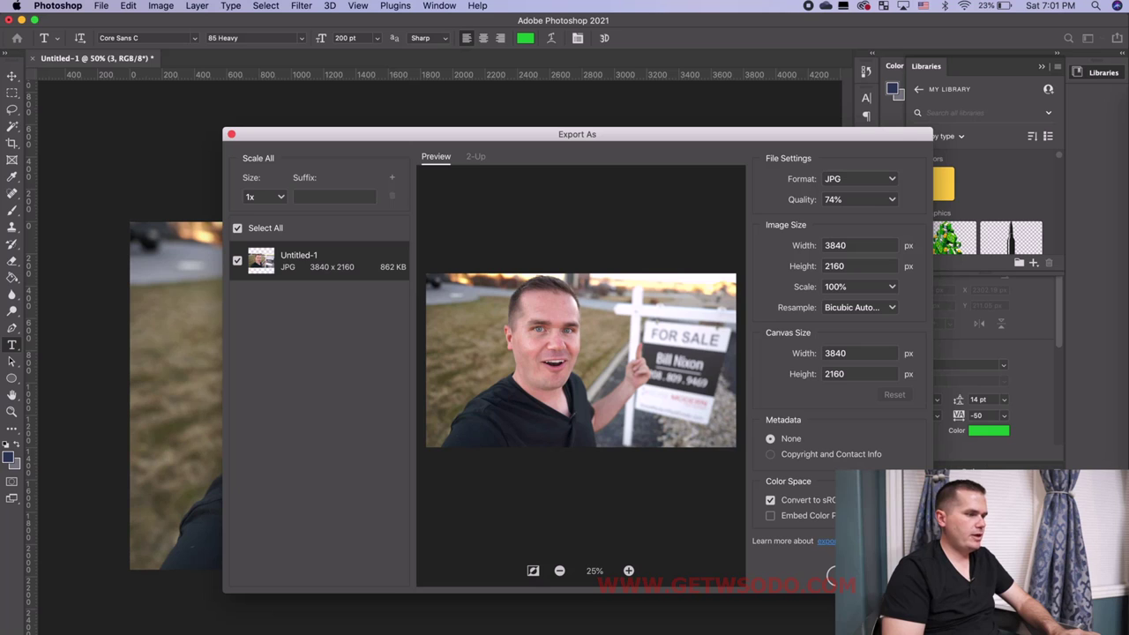
click(833, 575)
text(Thu)
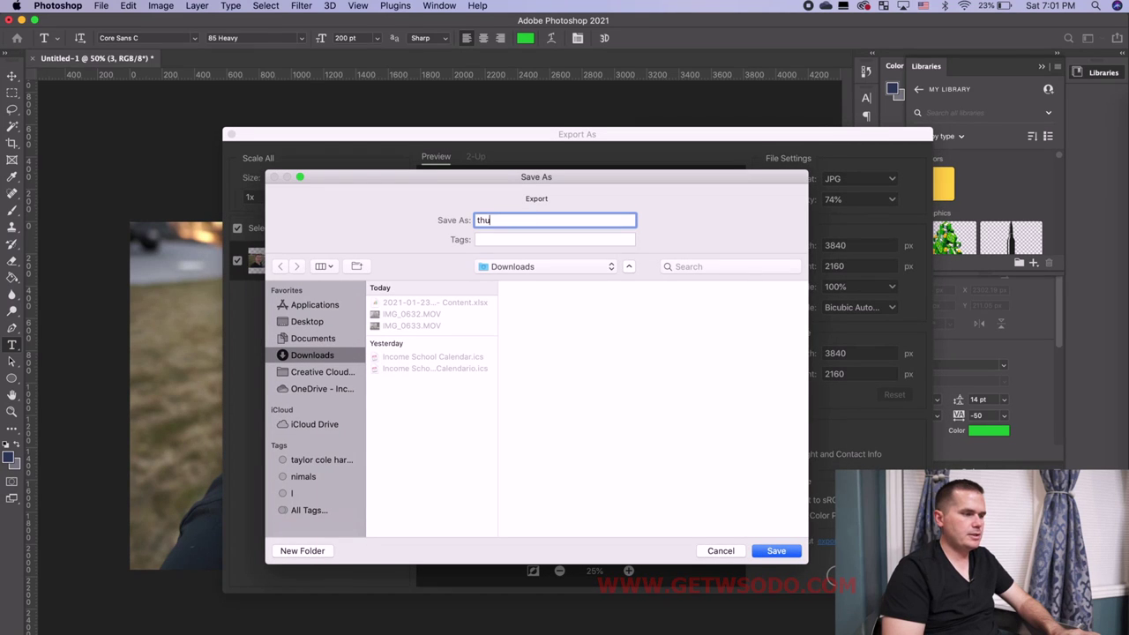
key(Return)
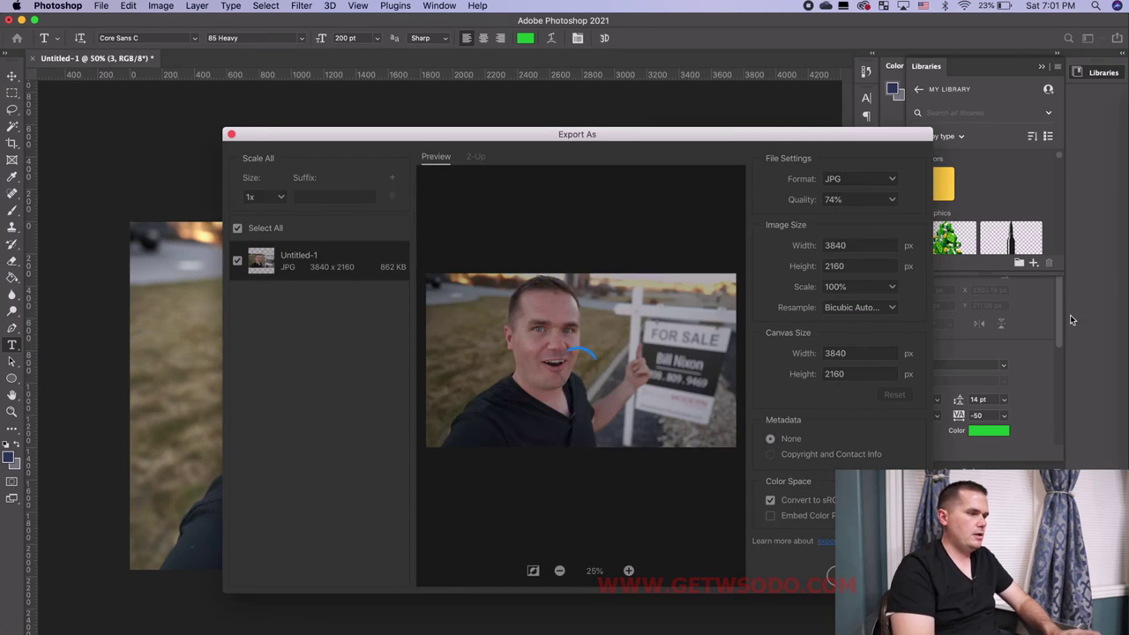
- Switch to YouTube Studio in Chrome and upload thub.jpg from Downloads as the video's custom thumbnail
click(1106, 148)
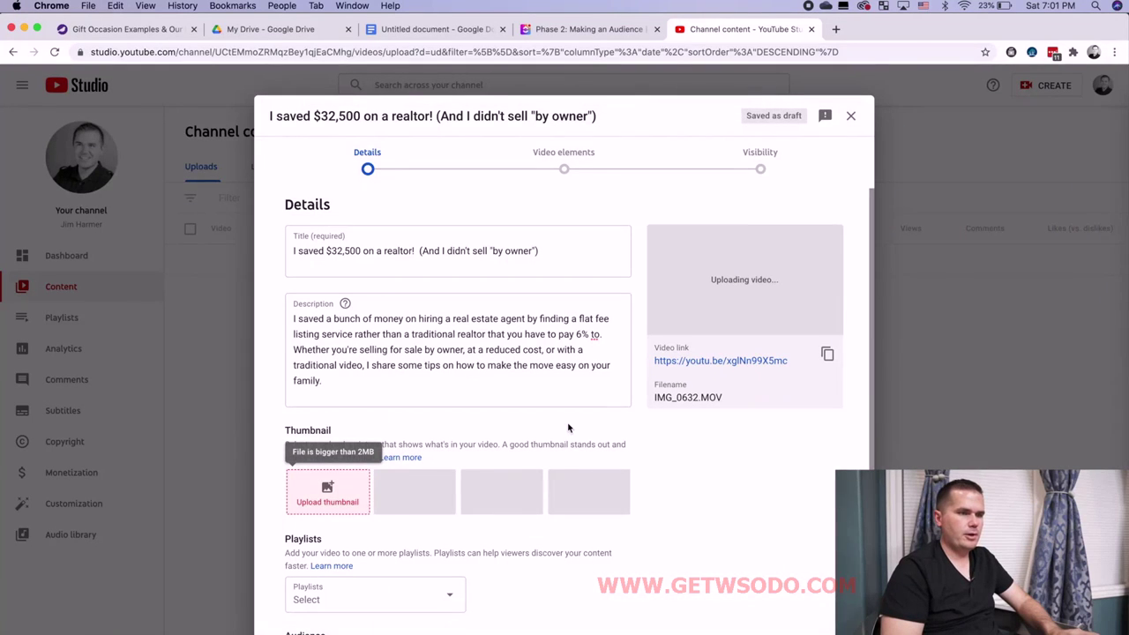
click(310, 511)
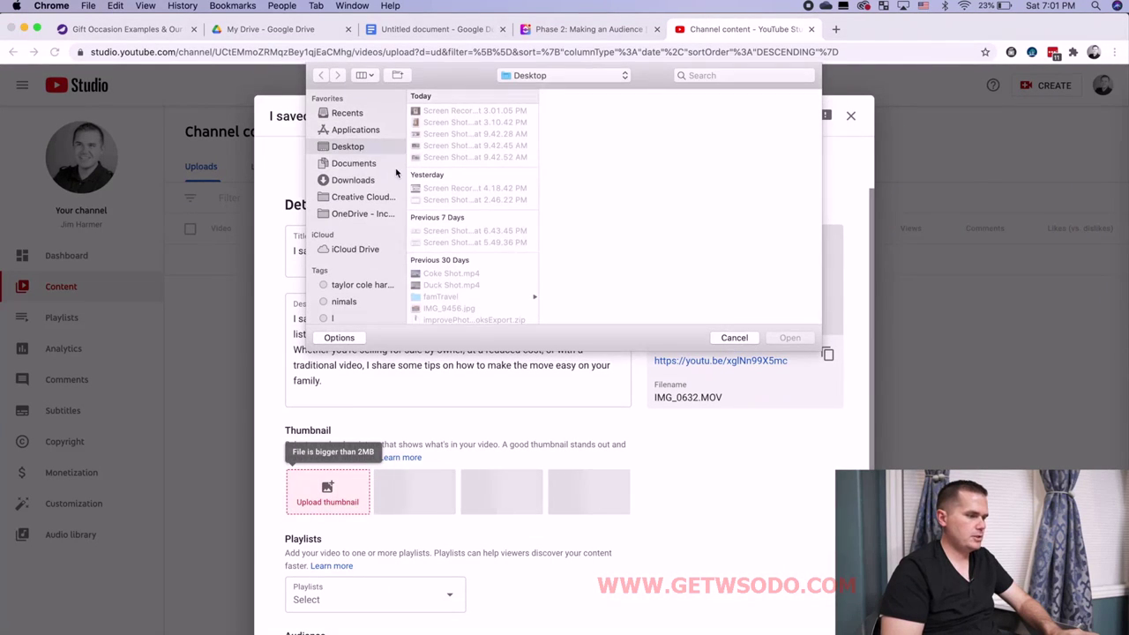
click(357, 178)
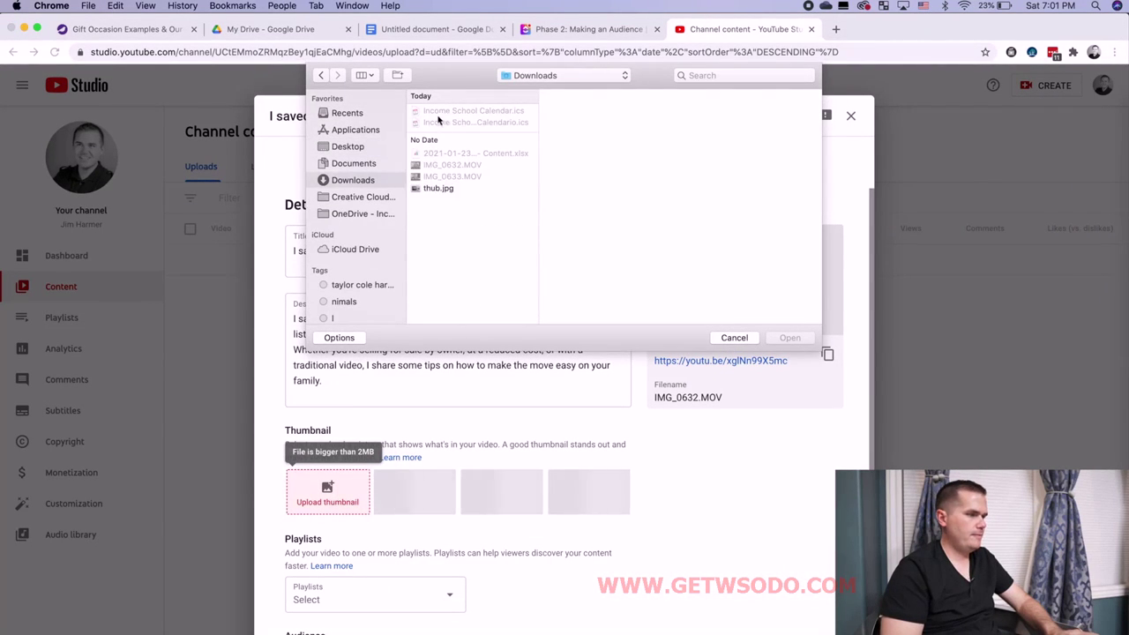
click(436, 188)
click(790, 338)
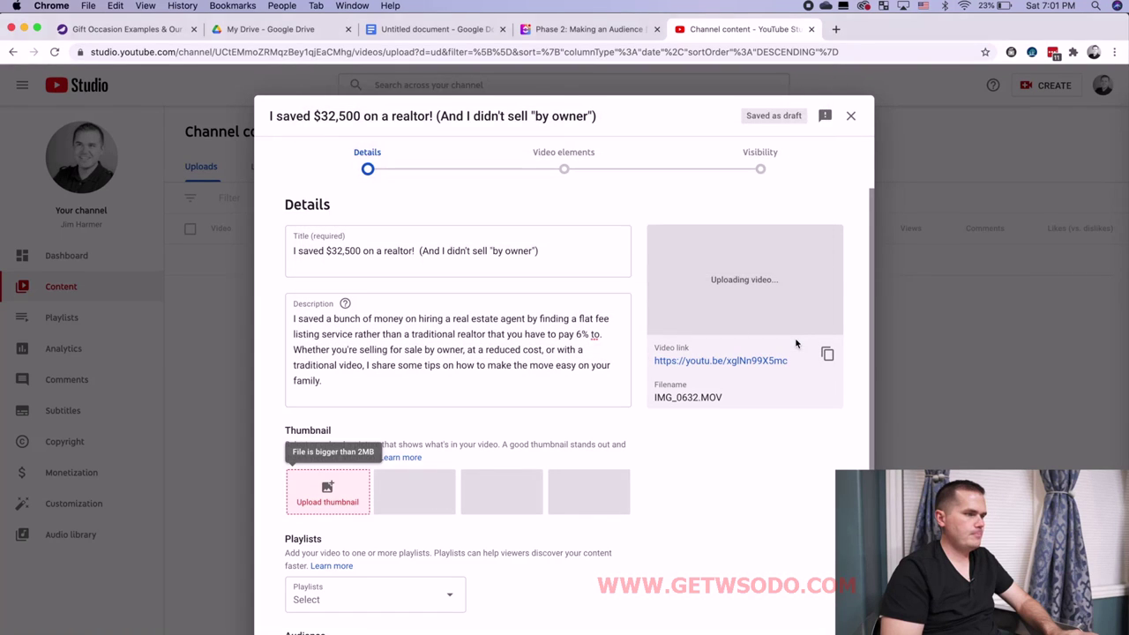
- Reveal the video's additional detail options and remove the "photography" tag
scroll(736, 541, down, 3)
scroll(736, 540, down, 2)
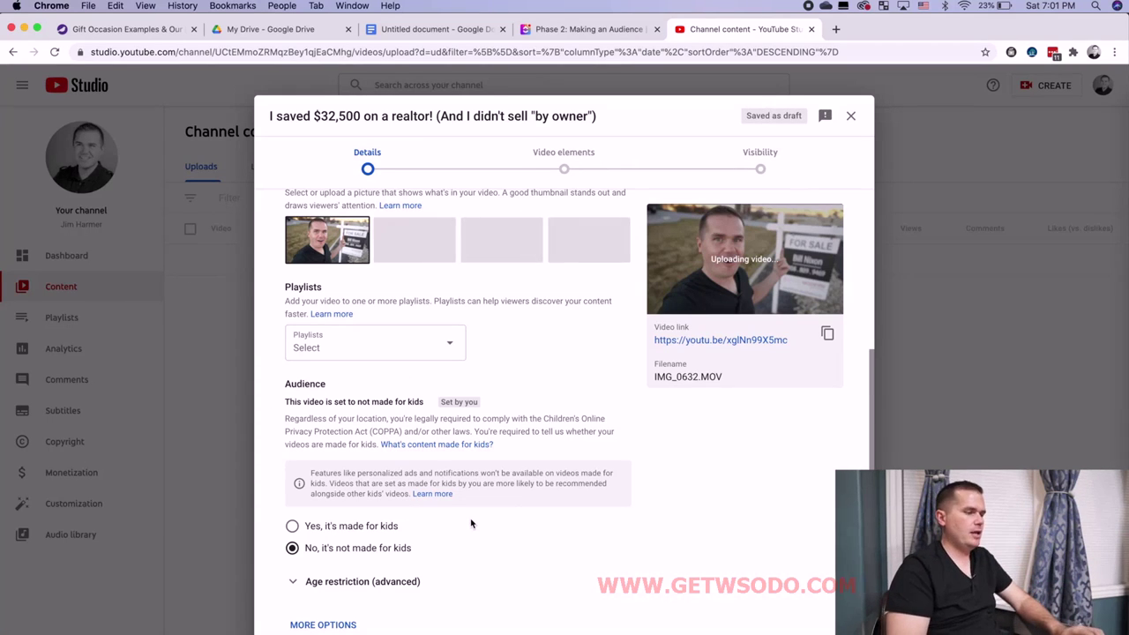
scroll(470, 524, down, 1)
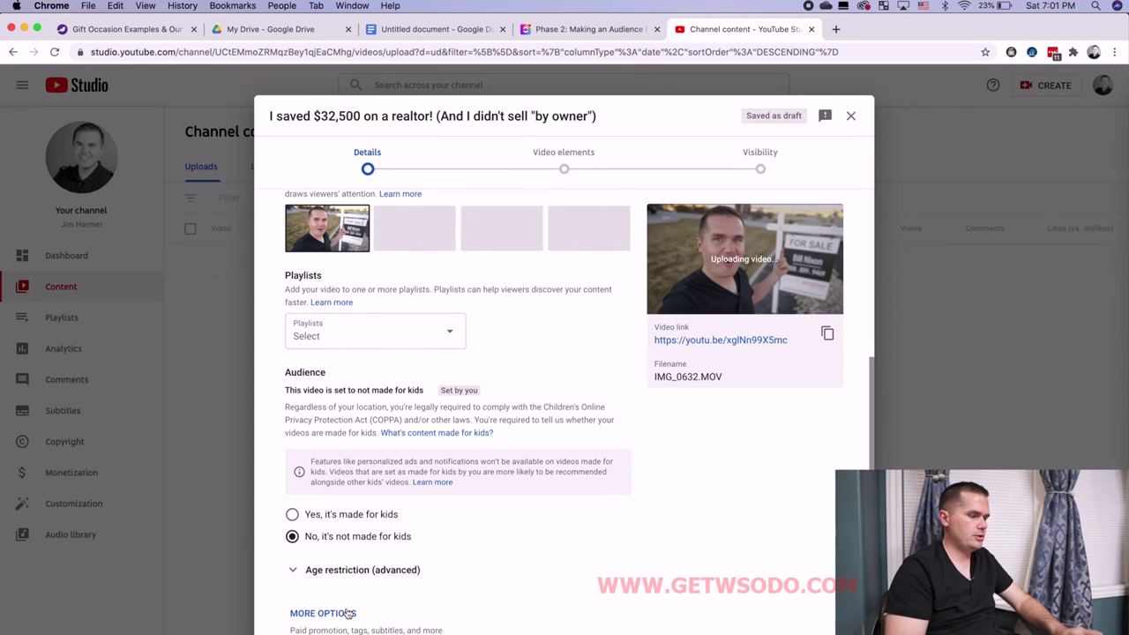
click(311, 614)
scroll(322, 573, down, 5)
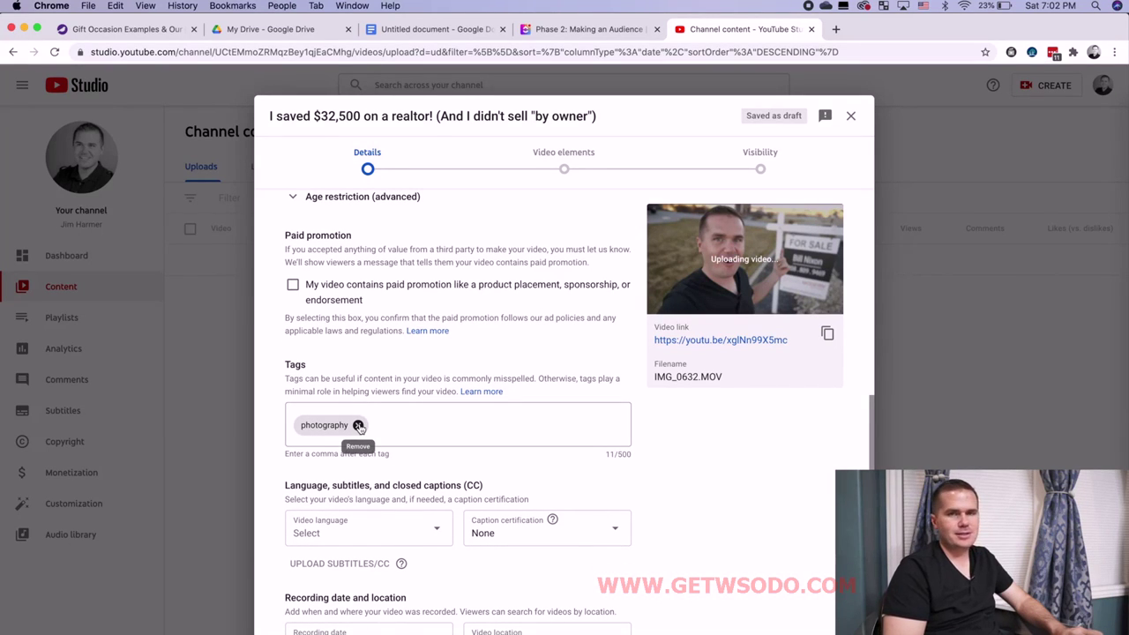
click(358, 426)
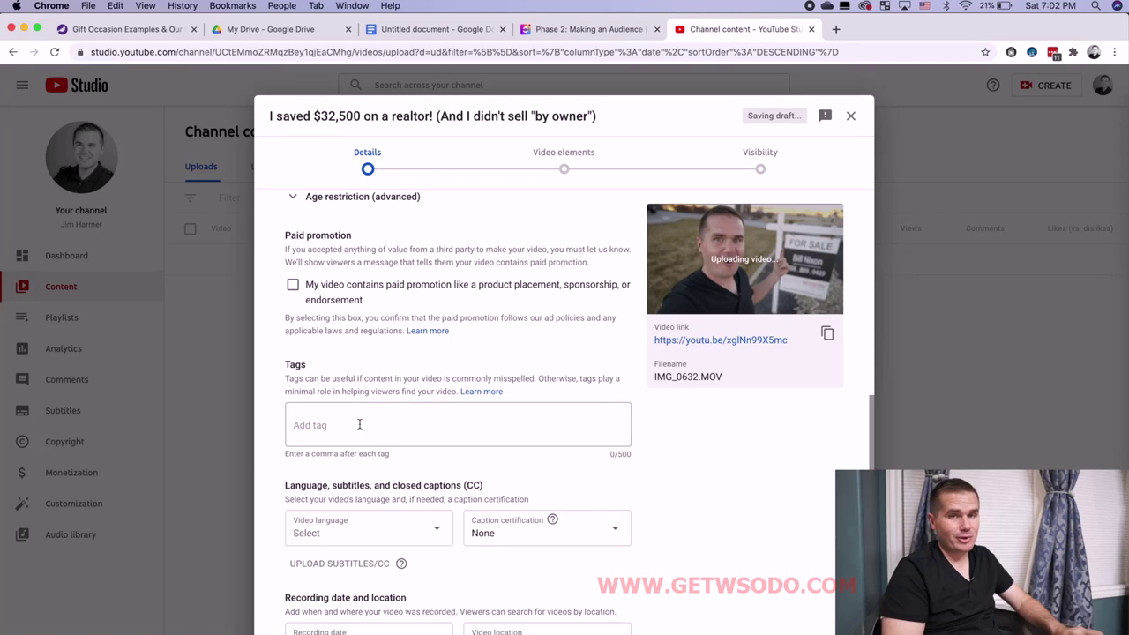
- Add the video tags "moving", "realtor", "real estate agent" and "for sale by owner"
click(359, 424)
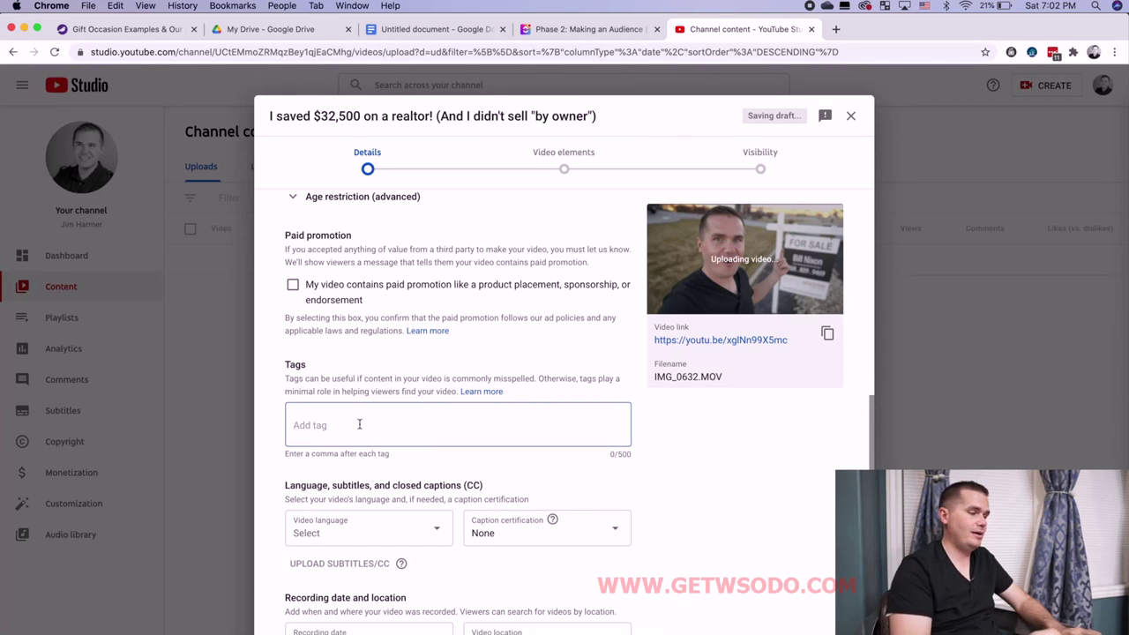
text(moving,rea)
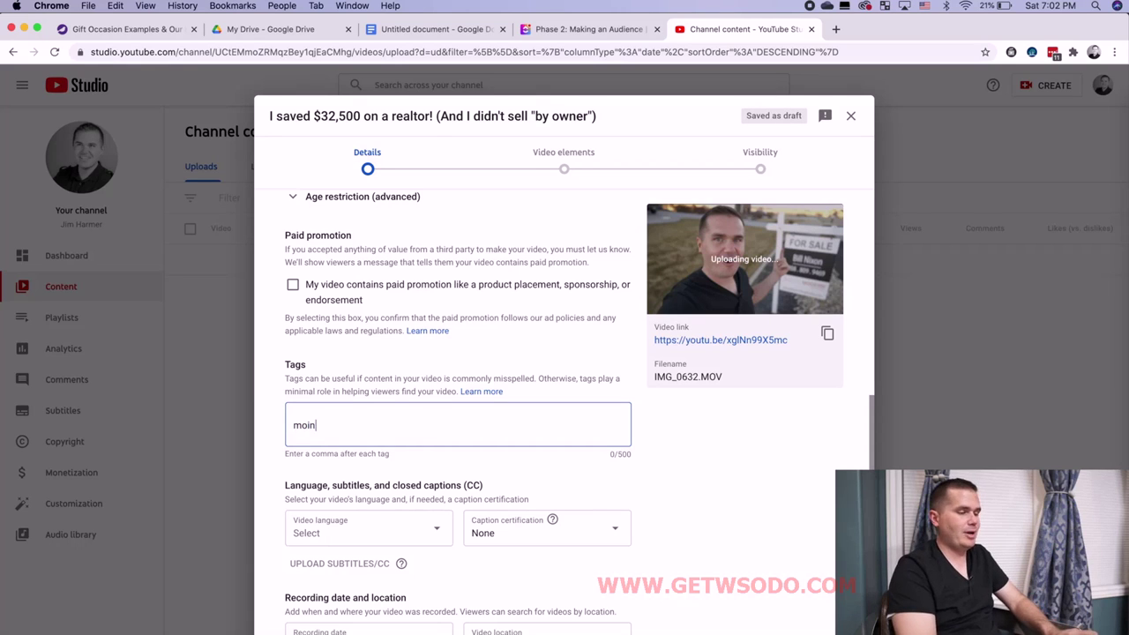
text(ltor)
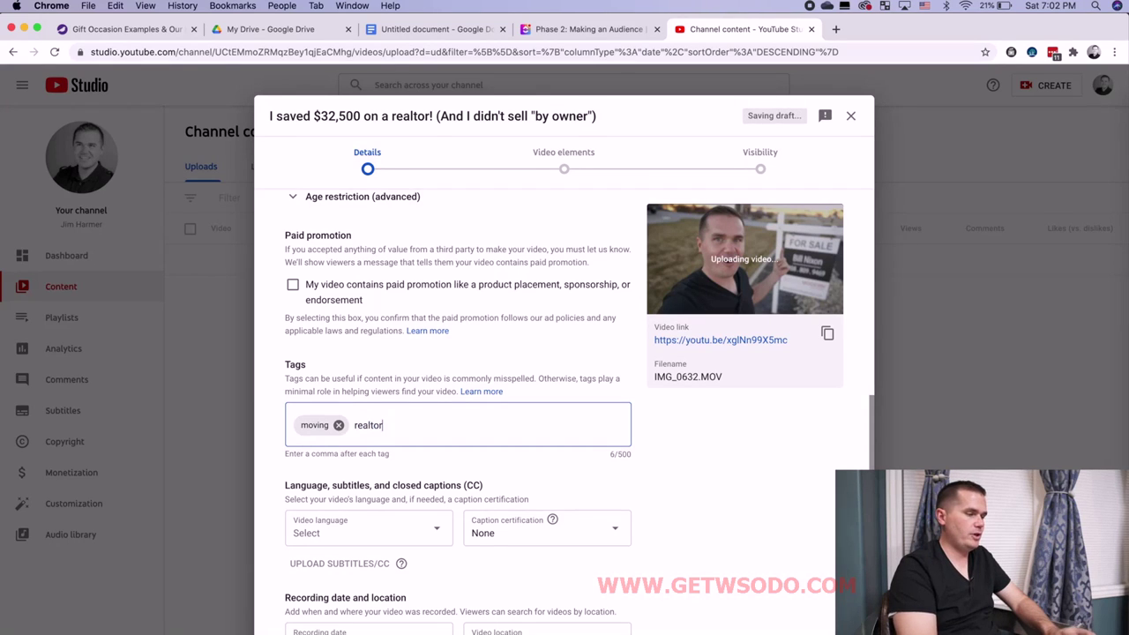
text(,real estate age)
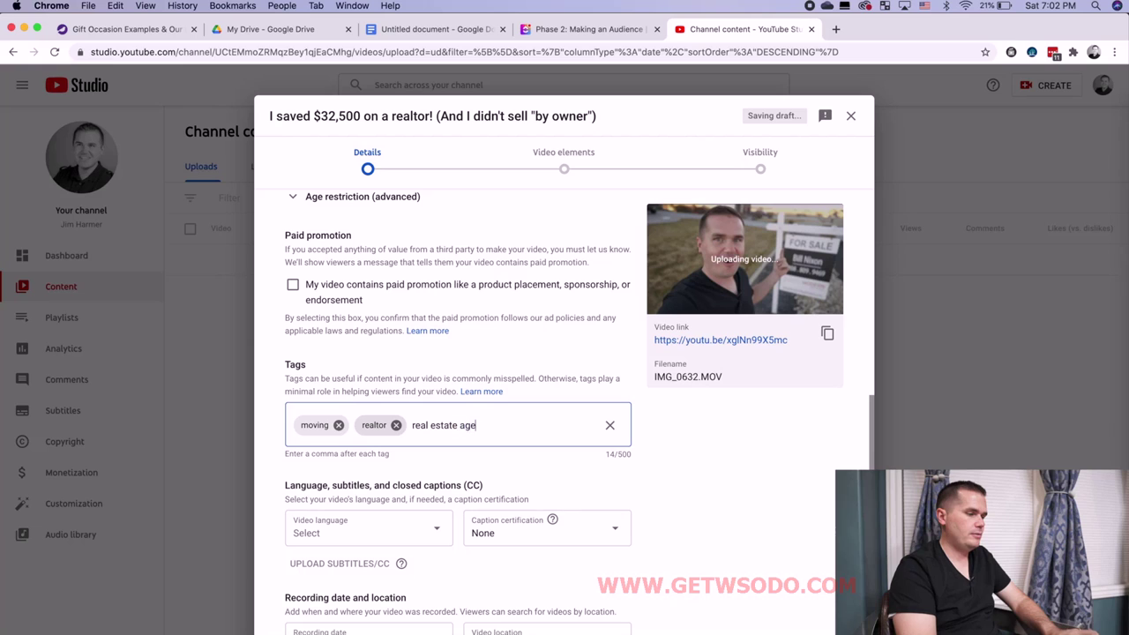
text(nt,for sale )
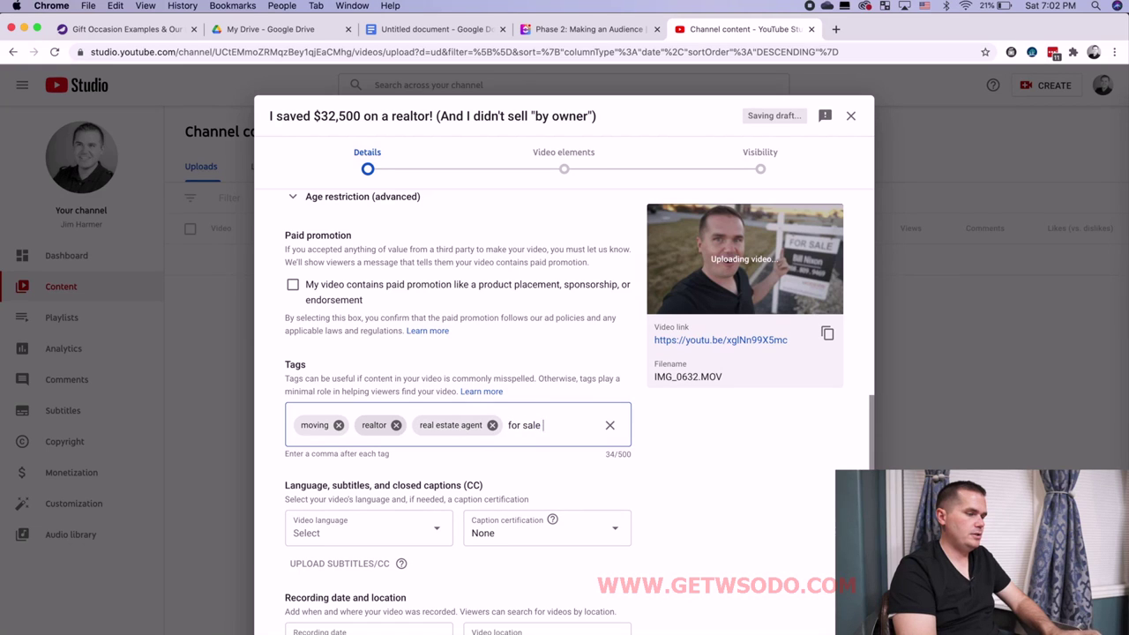
text(by owner,)
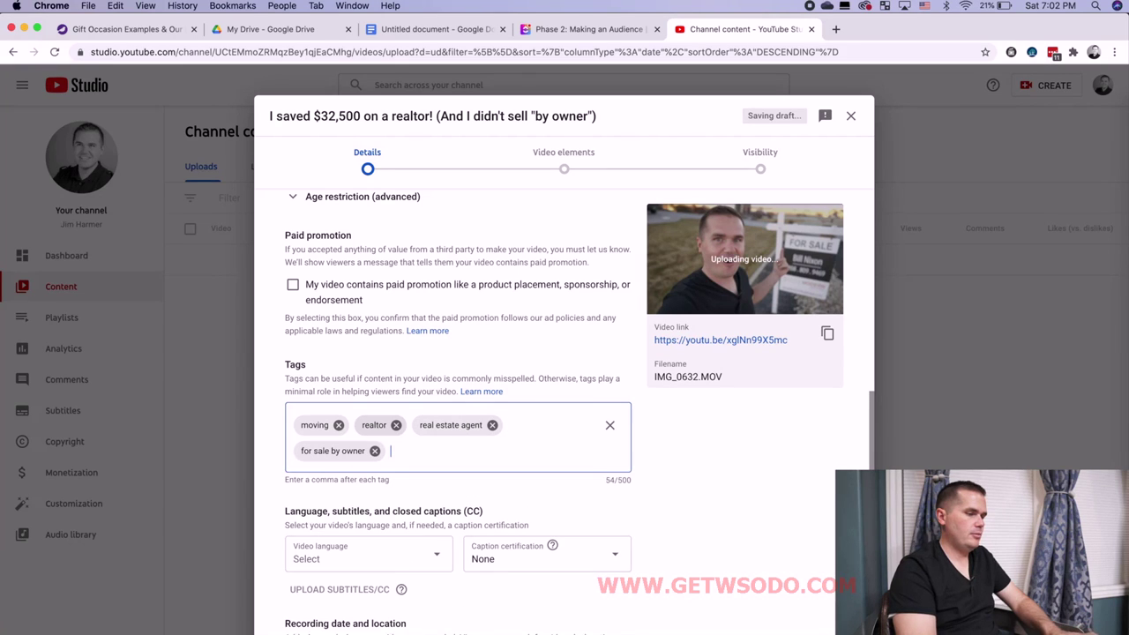
- Set the video's visibility to scheduled publishing on Jan 24, 2021 at 12:00 AM
scroll(646, 582, down, 5)
scroll(646, 582, down, 5)
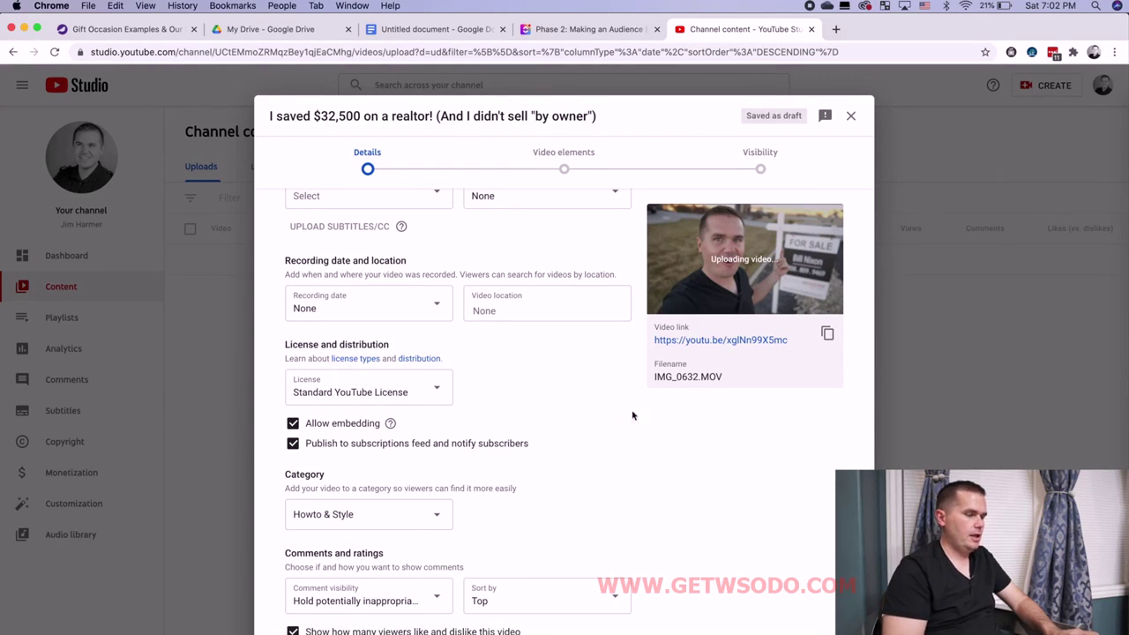
scroll(435, 510, up, 10)
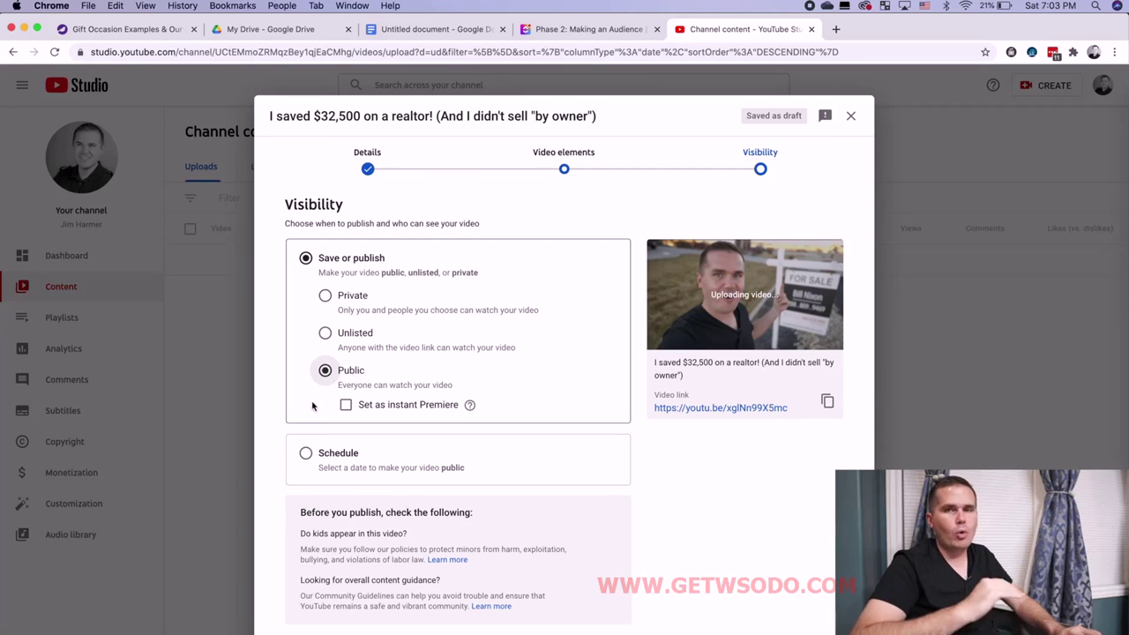
click(306, 453)
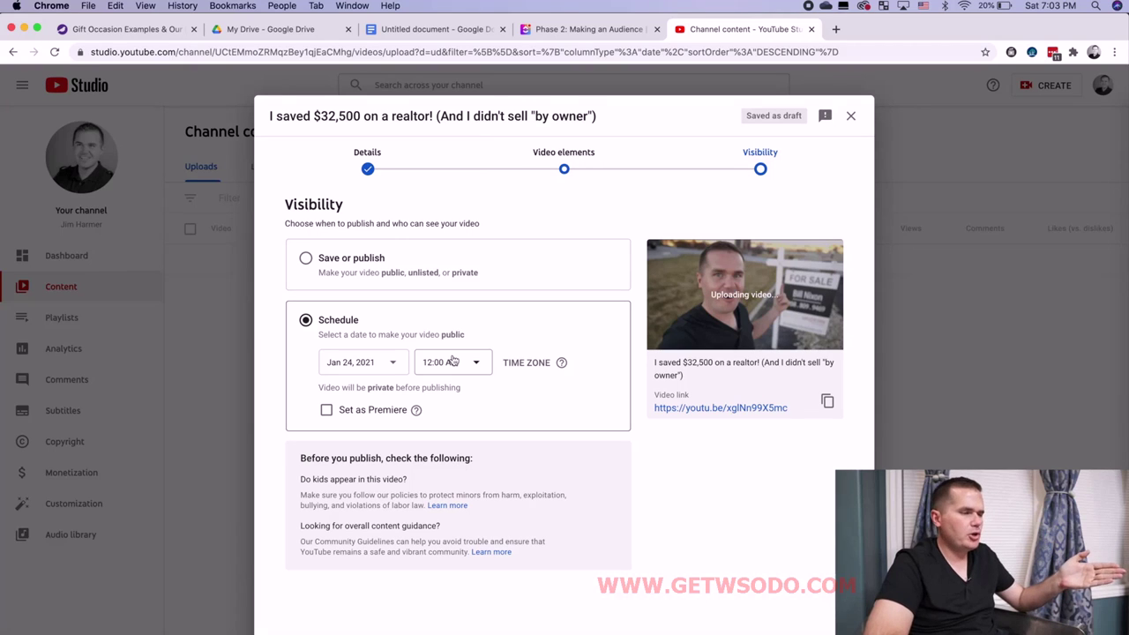
click(476, 364)
click(528, 402)
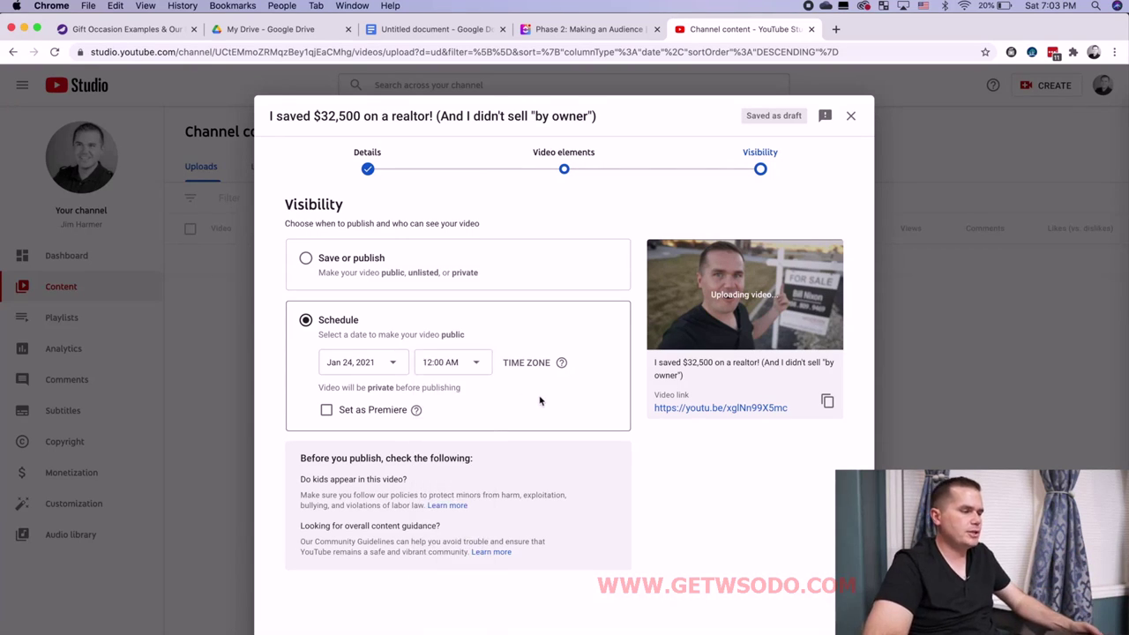